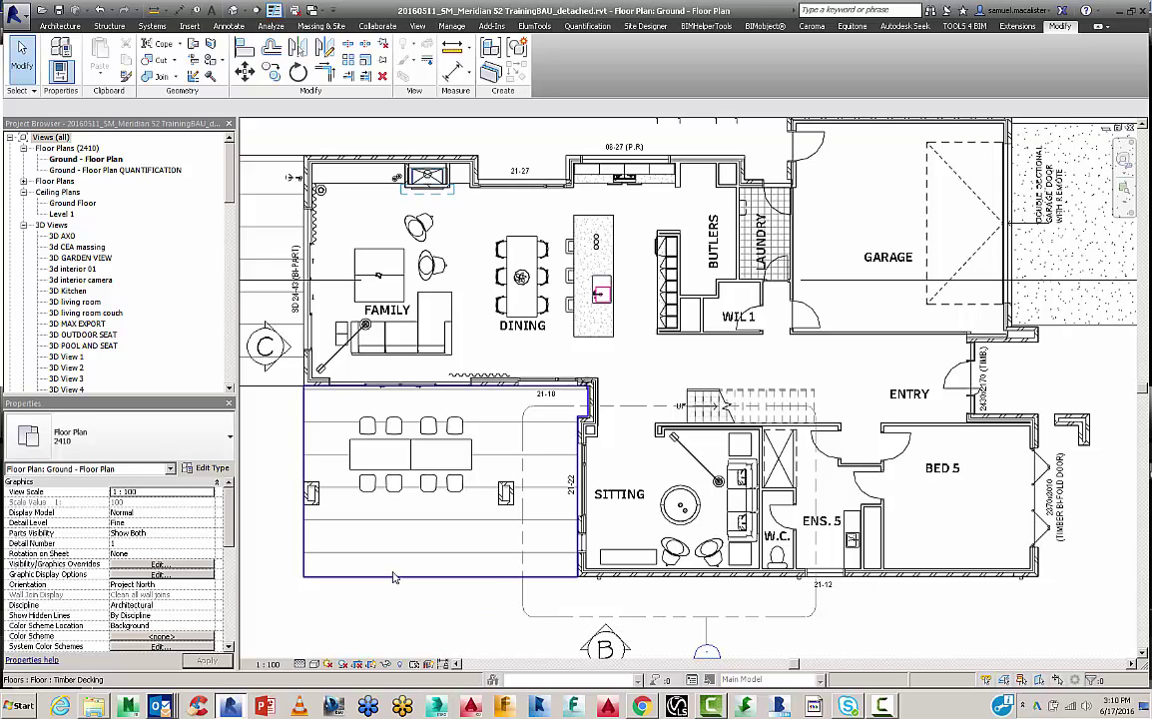
scroll(394, 578, down, 2)
middle_drag(395, 586, 405, 502)
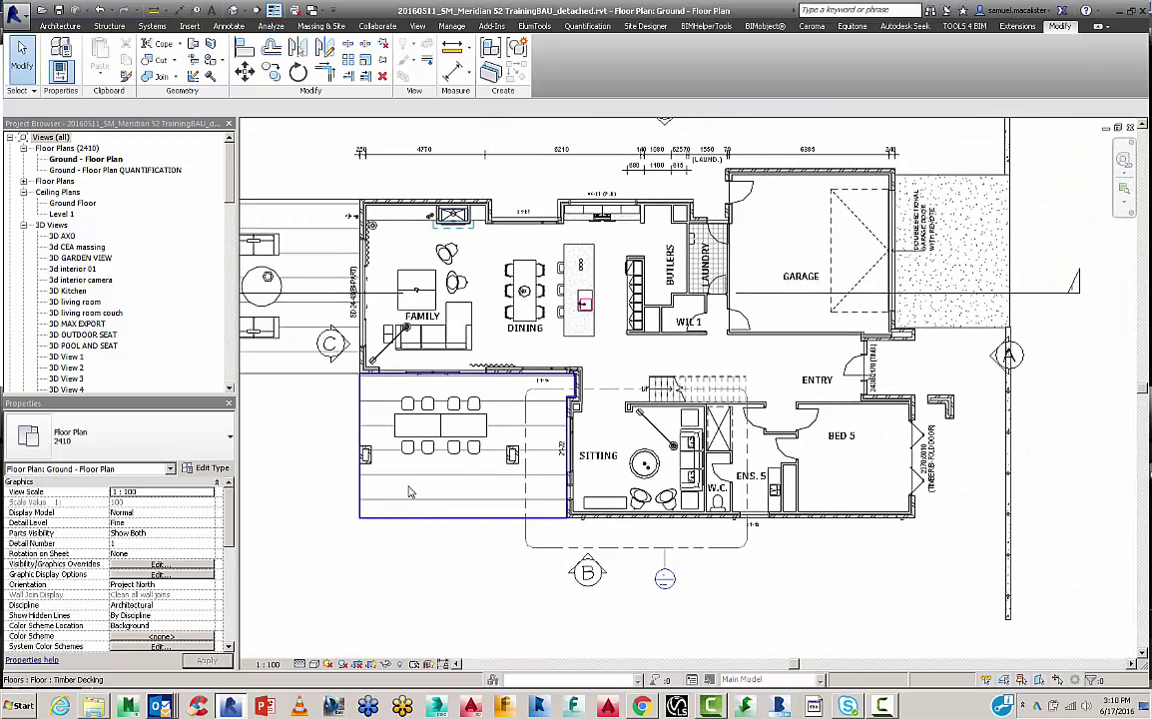
scroll(408, 490, up, 2)
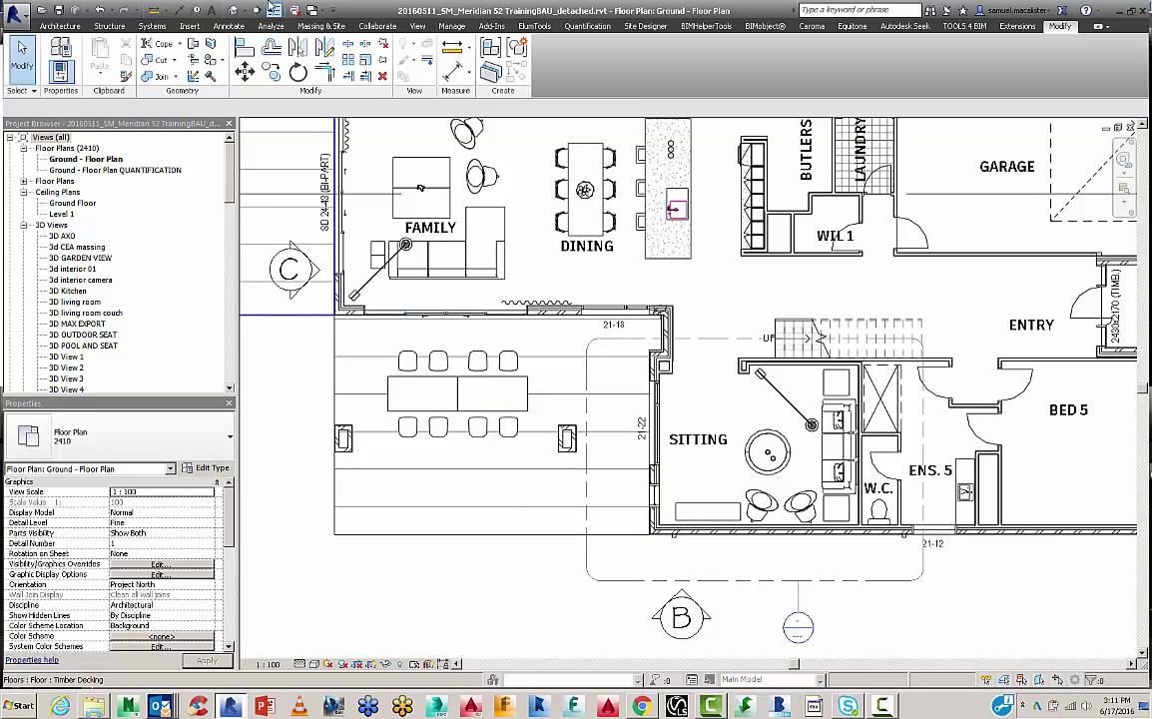
click(55, 26)
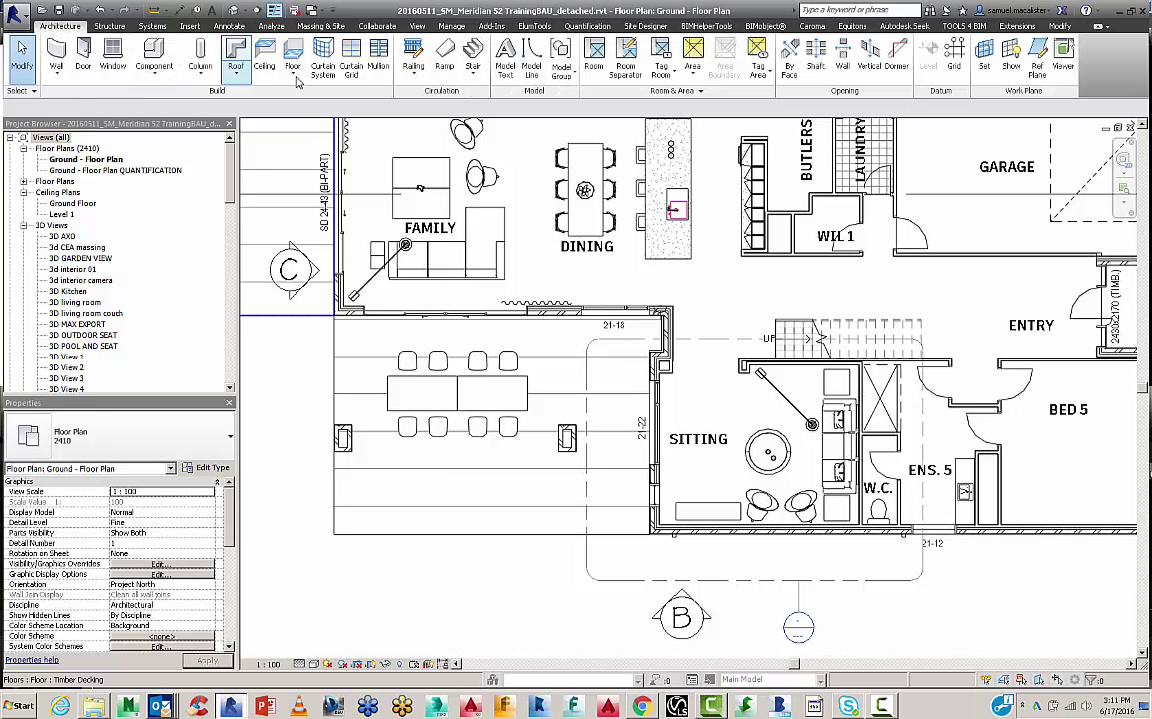
Draw a building section line from the family room straight down across the outdoor dining deck, looking towards the sitting room.
click(417, 27)
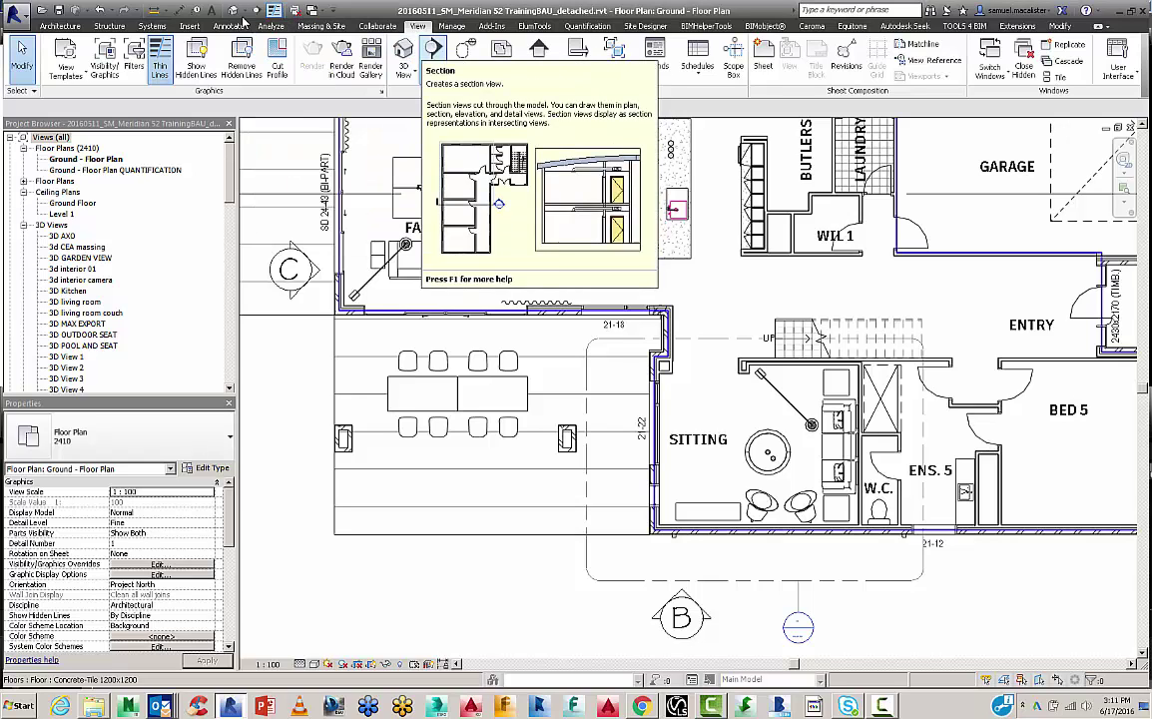
click(334, 11)
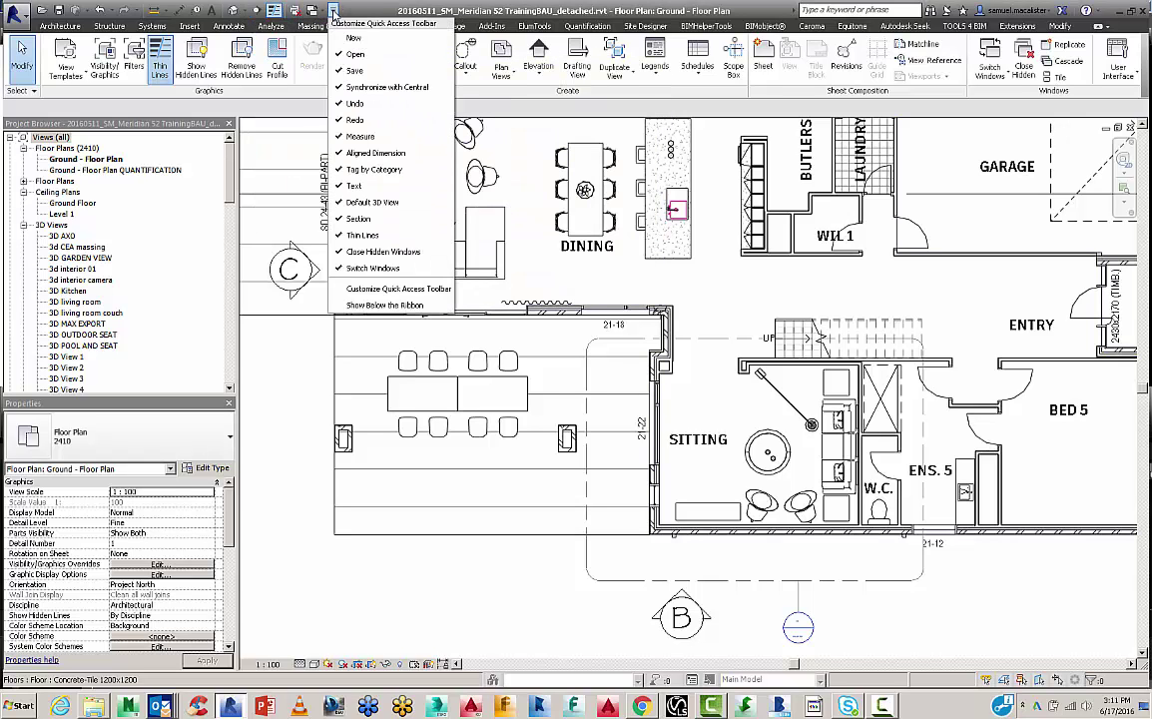
click(372, 11)
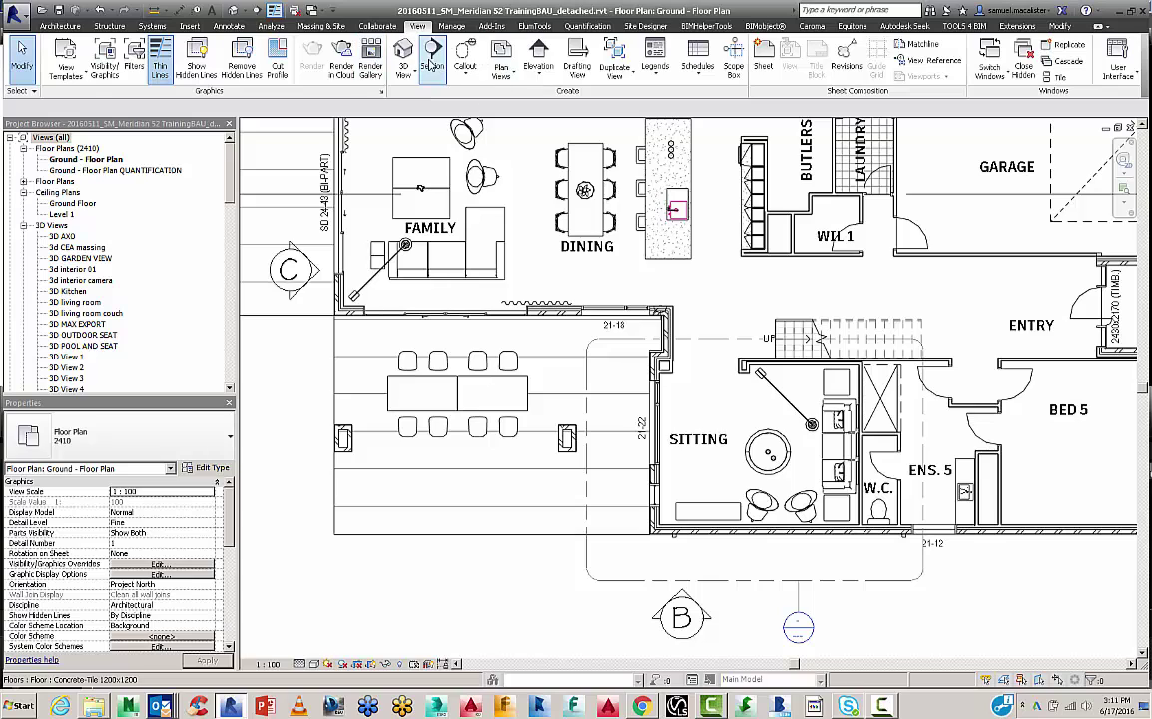
click(432, 58)
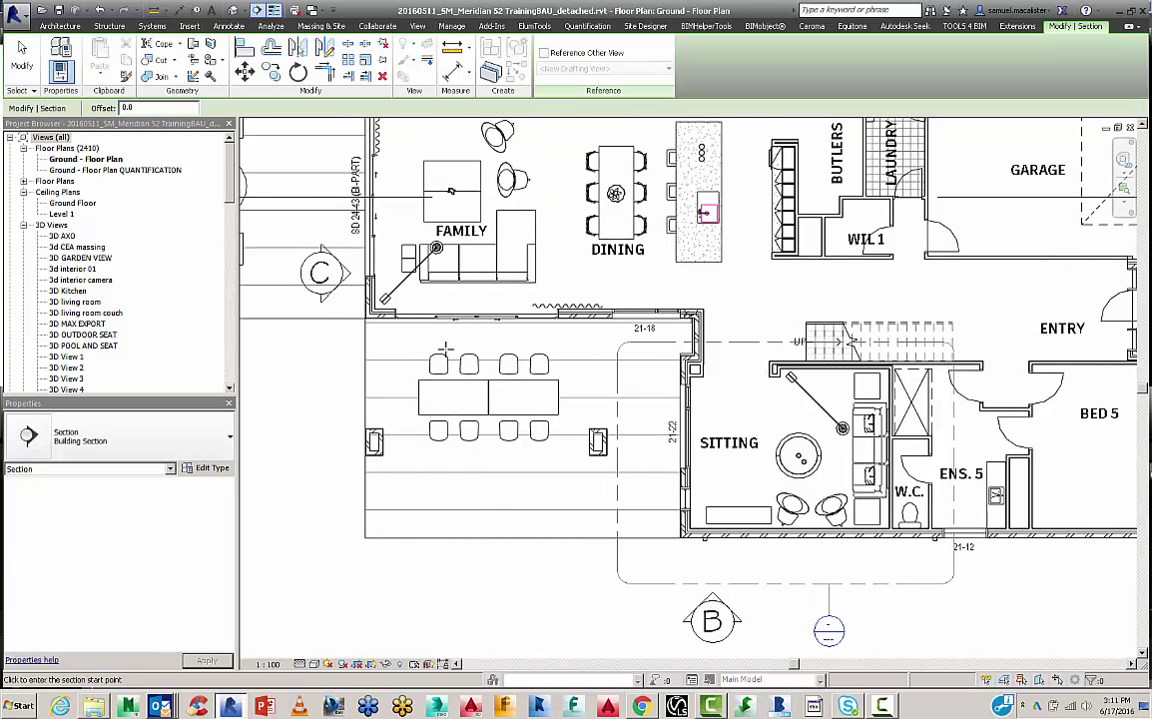
click(422, 288)
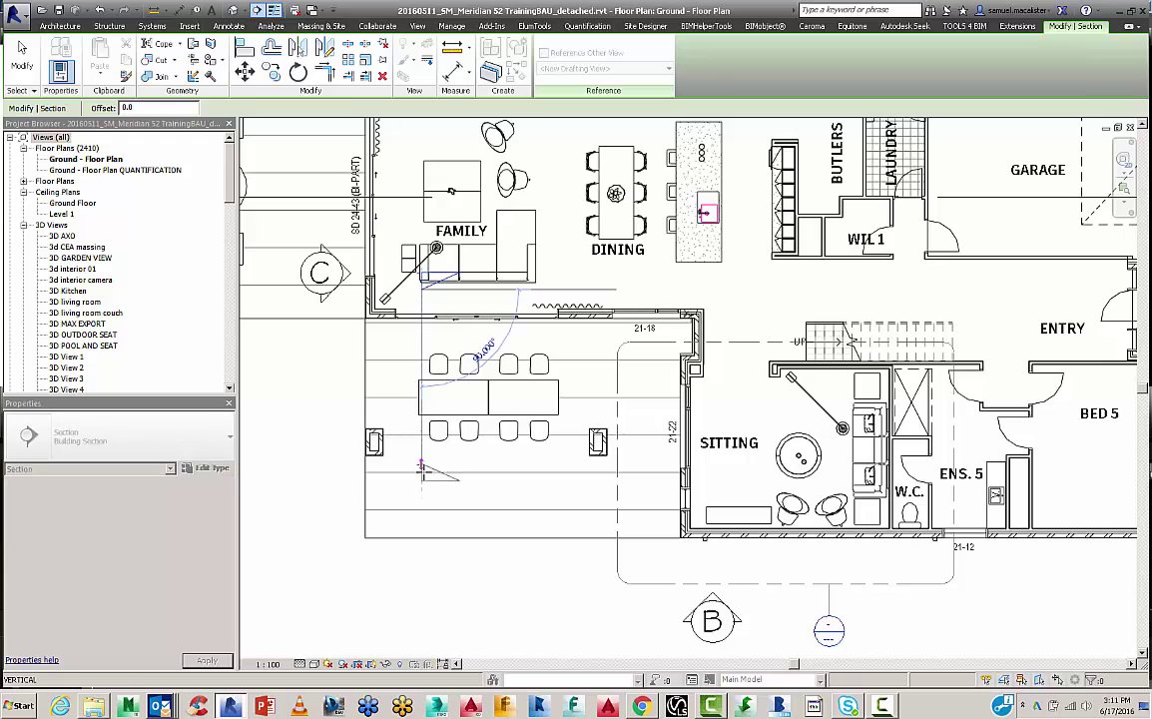
click(421, 569)
key(Escape)
Check the section types available for the new deck section and open its section view.
click(423, 305)
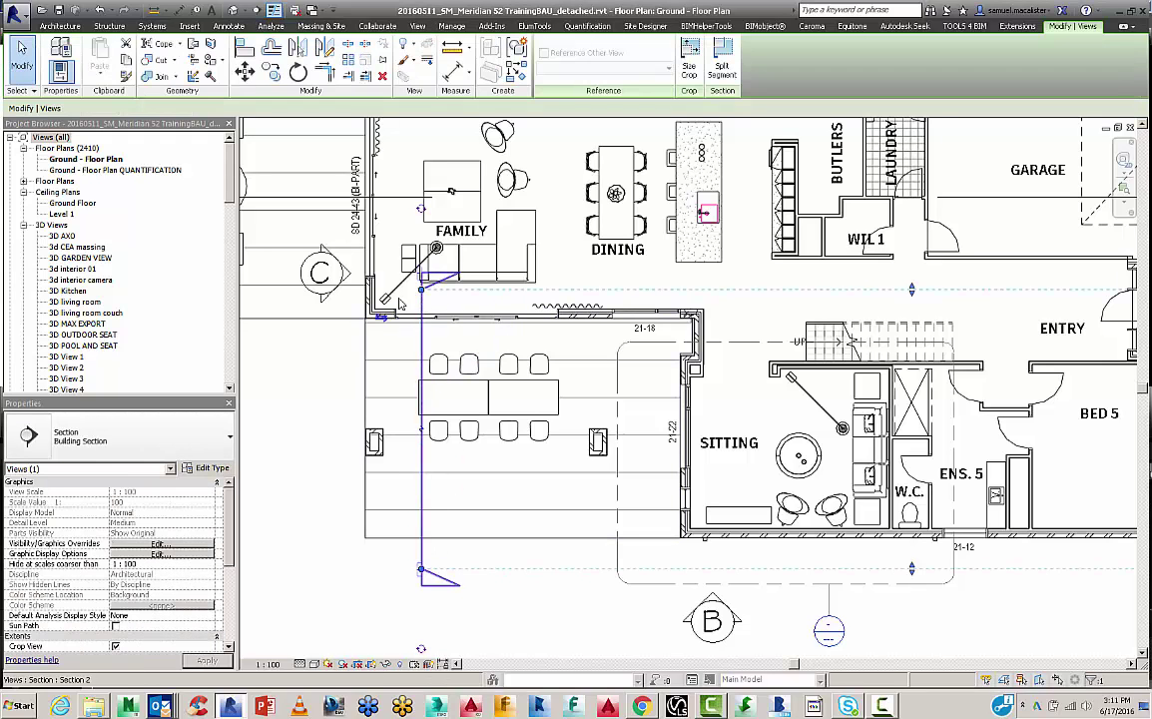
click(164, 443)
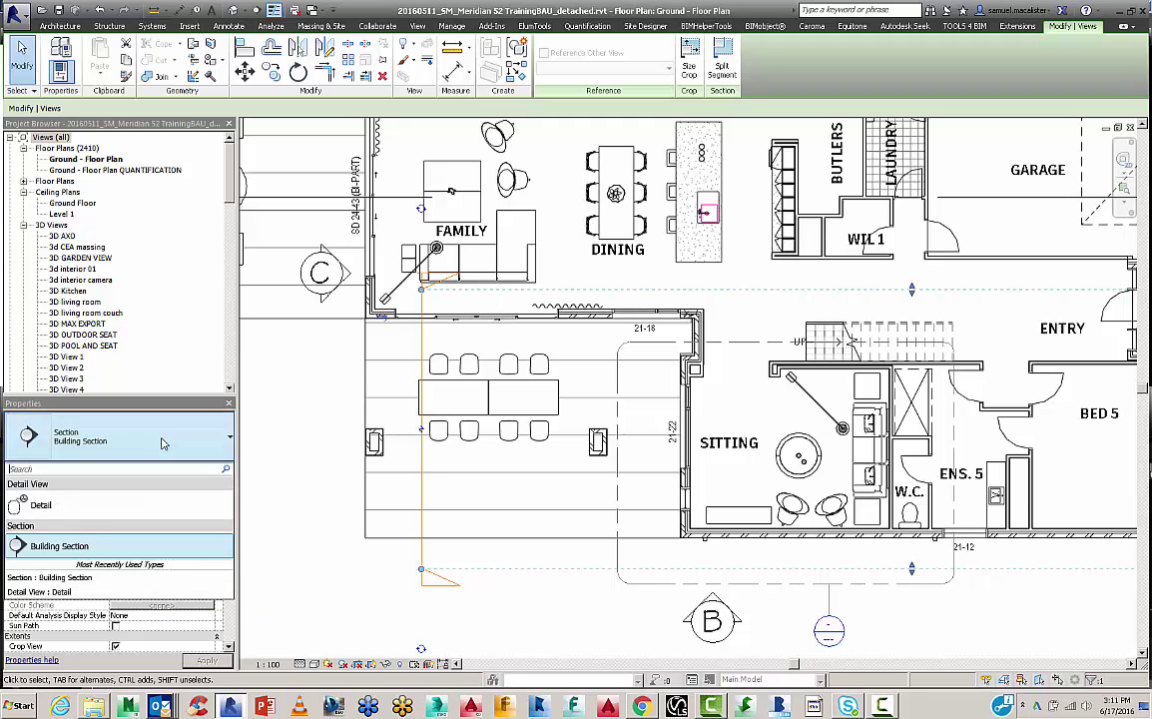
click(109, 444)
right_click(421, 459)
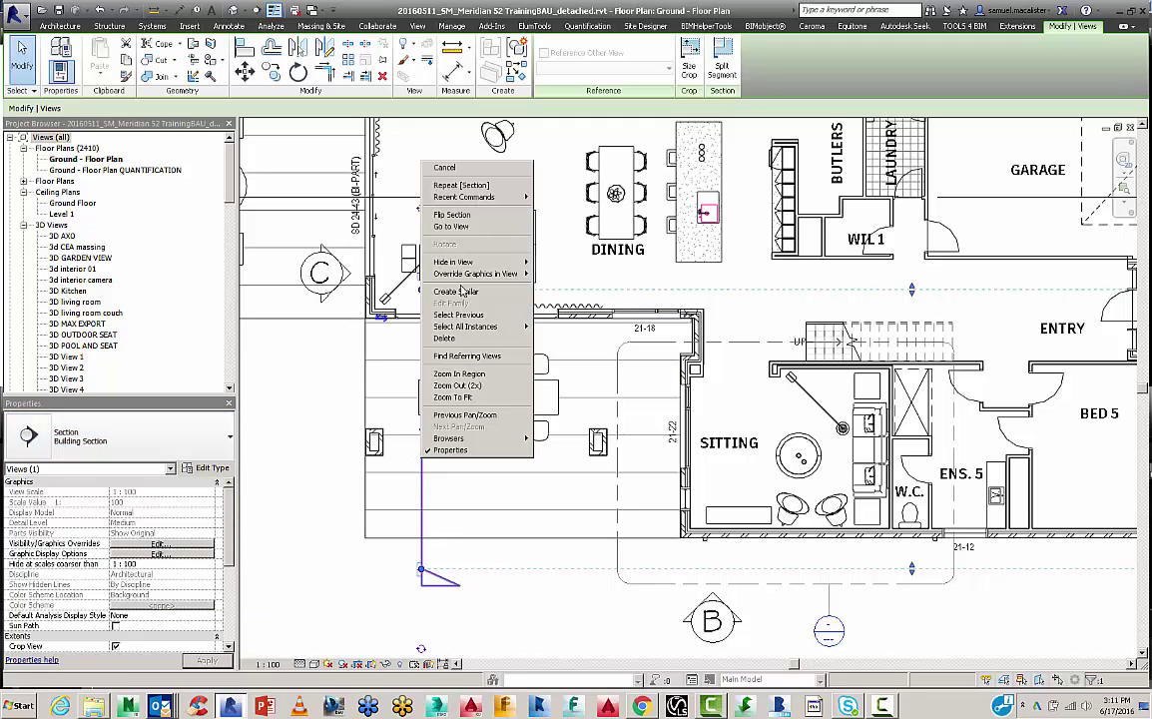
click(450, 226)
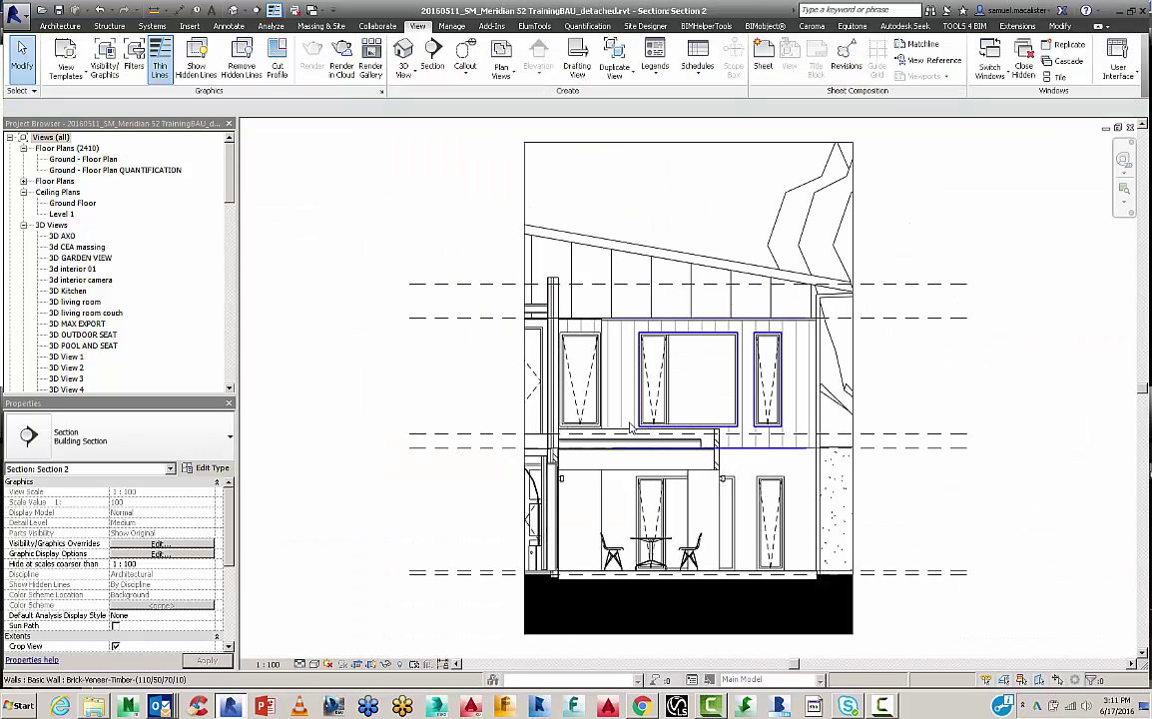
middle_drag(573, 452, 587, 412)
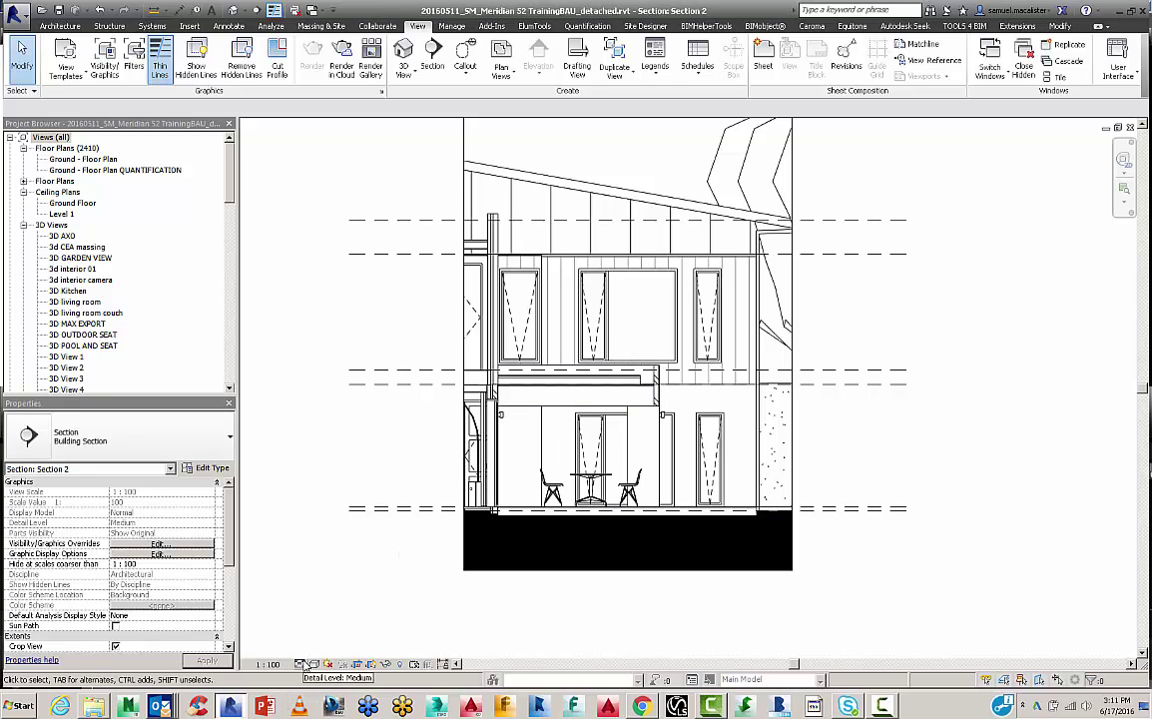
Inspect the view template controlling Section 2's display settings and close it without applying changes.
click(302, 664)
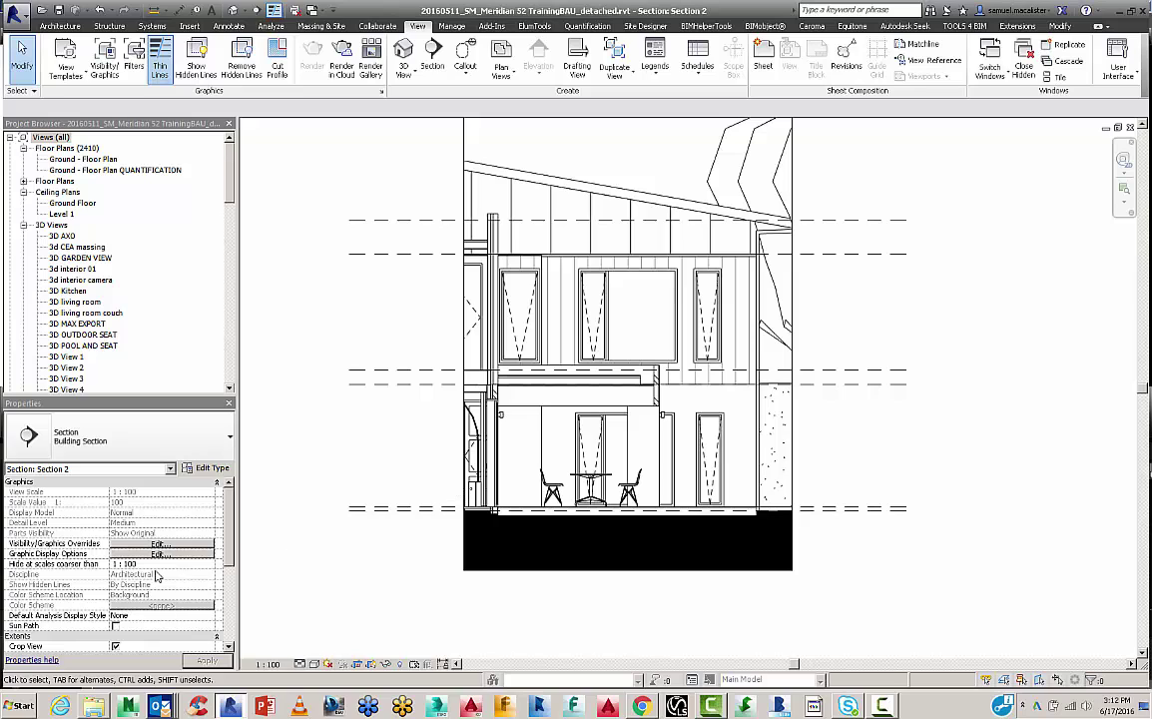
drag(229, 547, 232, 595)
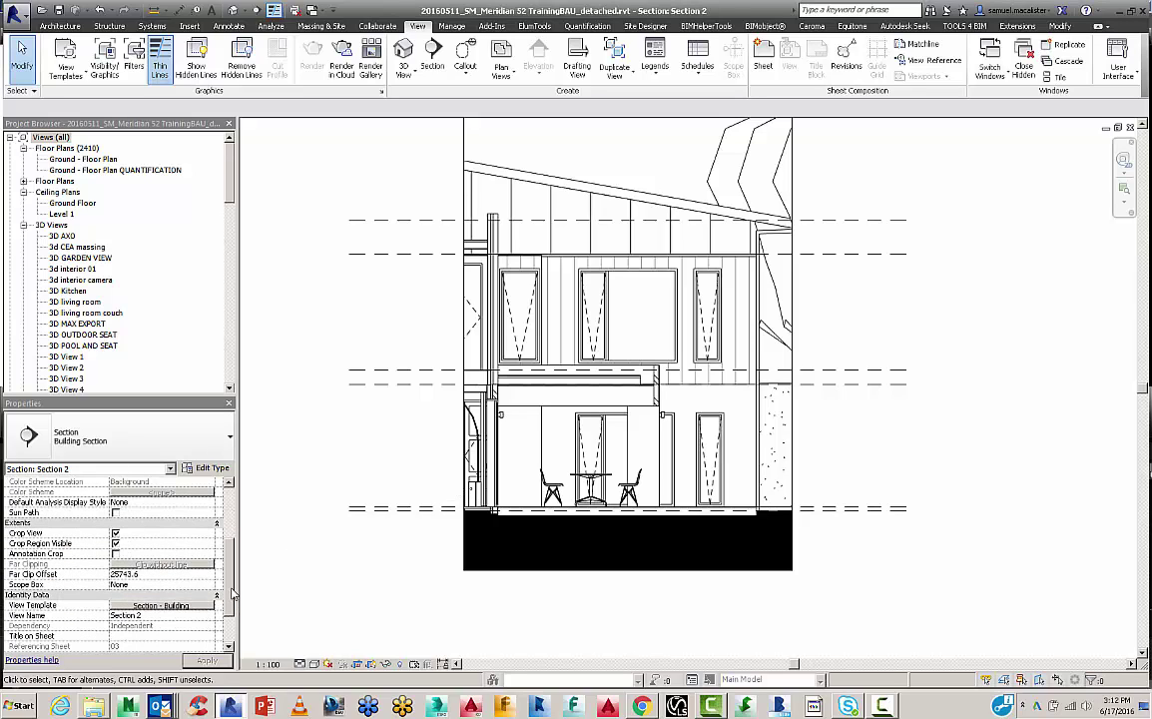
click(185, 607)
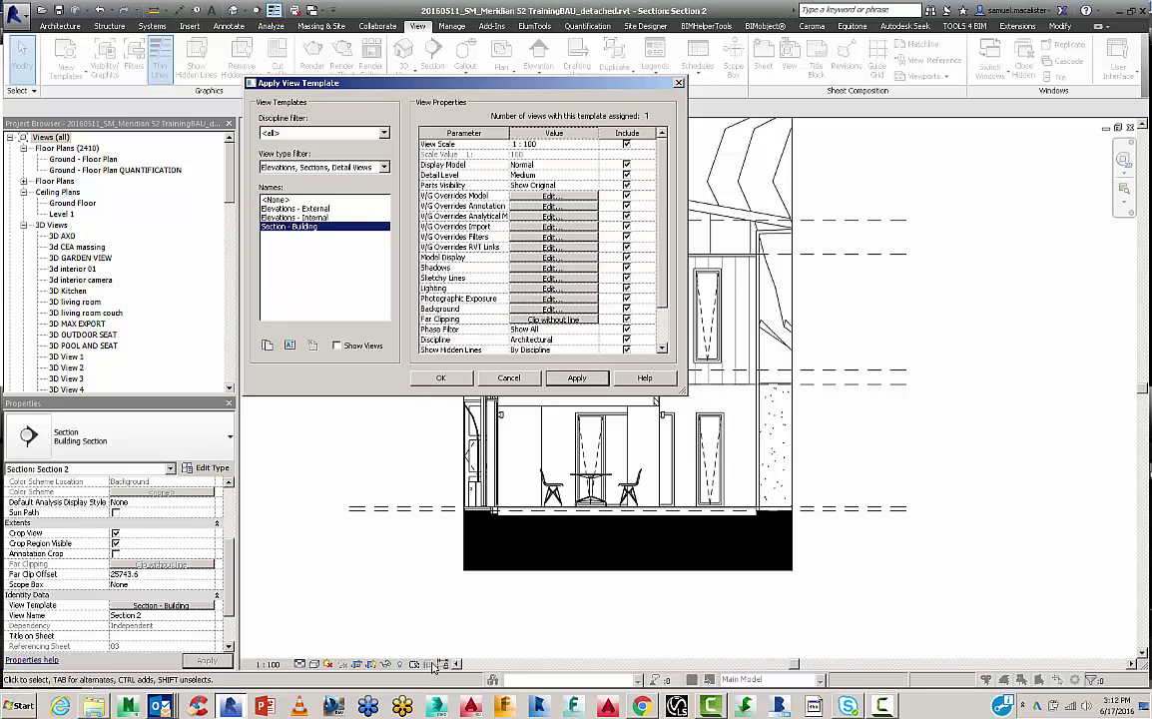
click(646, 378)
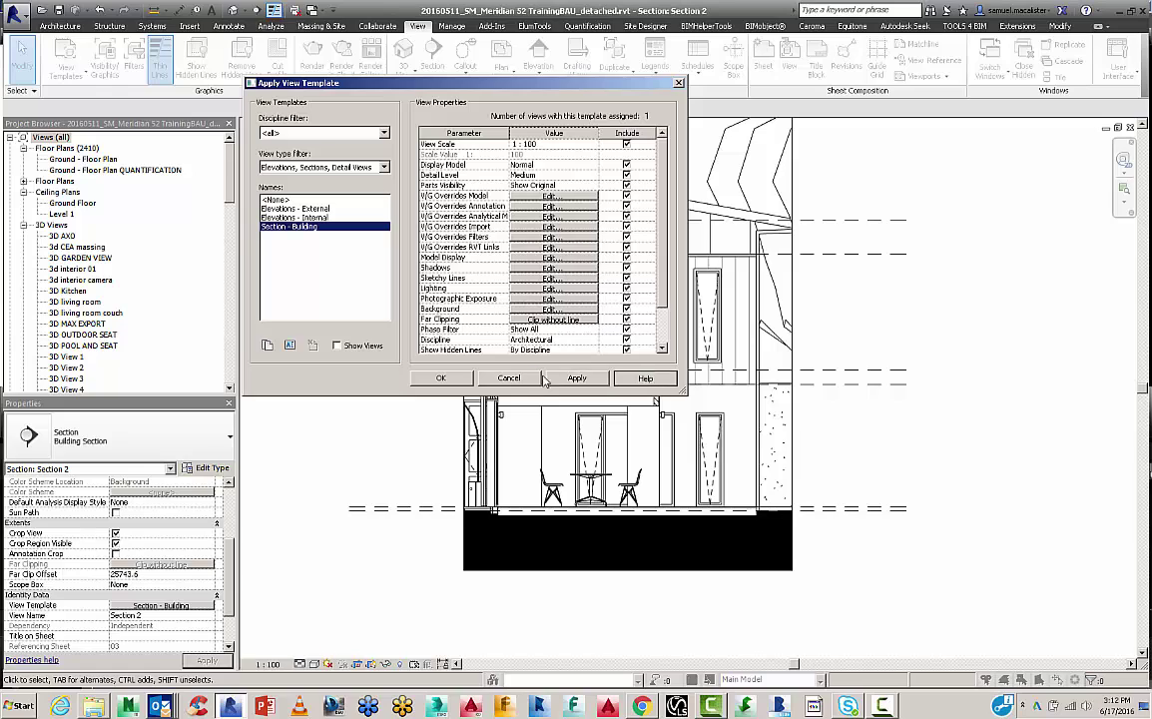
key(alt+Tab)
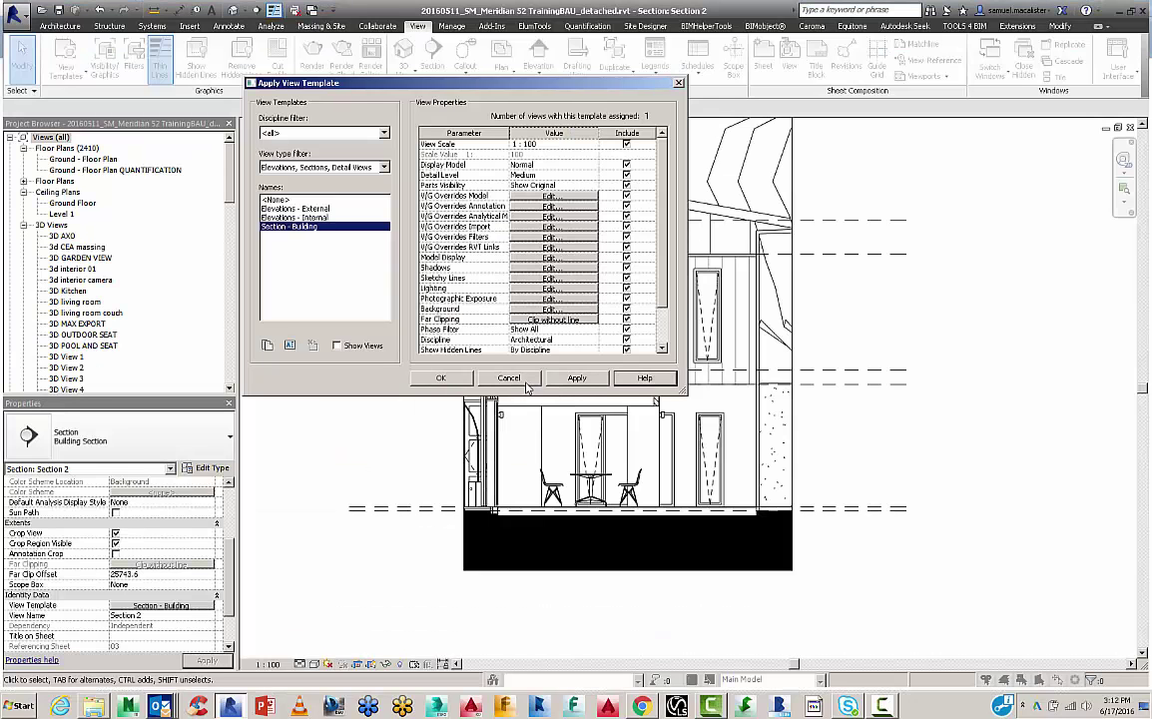
click(525, 382)
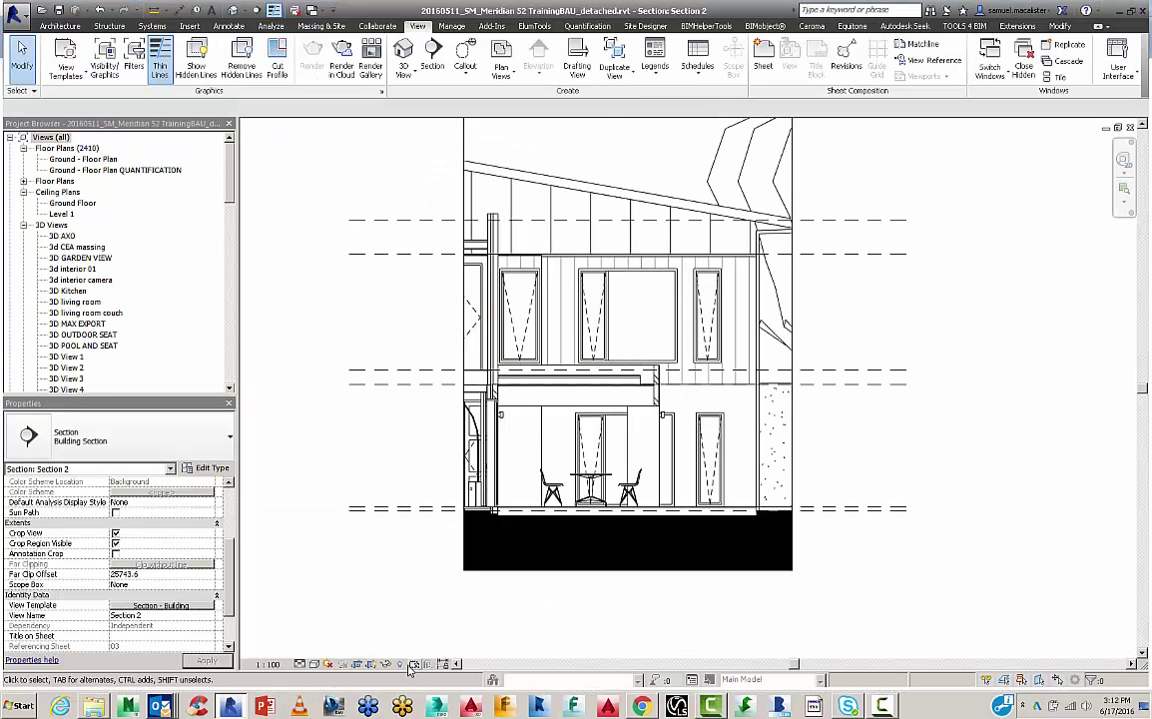
Enable temporary view properties for Section 2 and set its detail level to Fine.
click(415, 665)
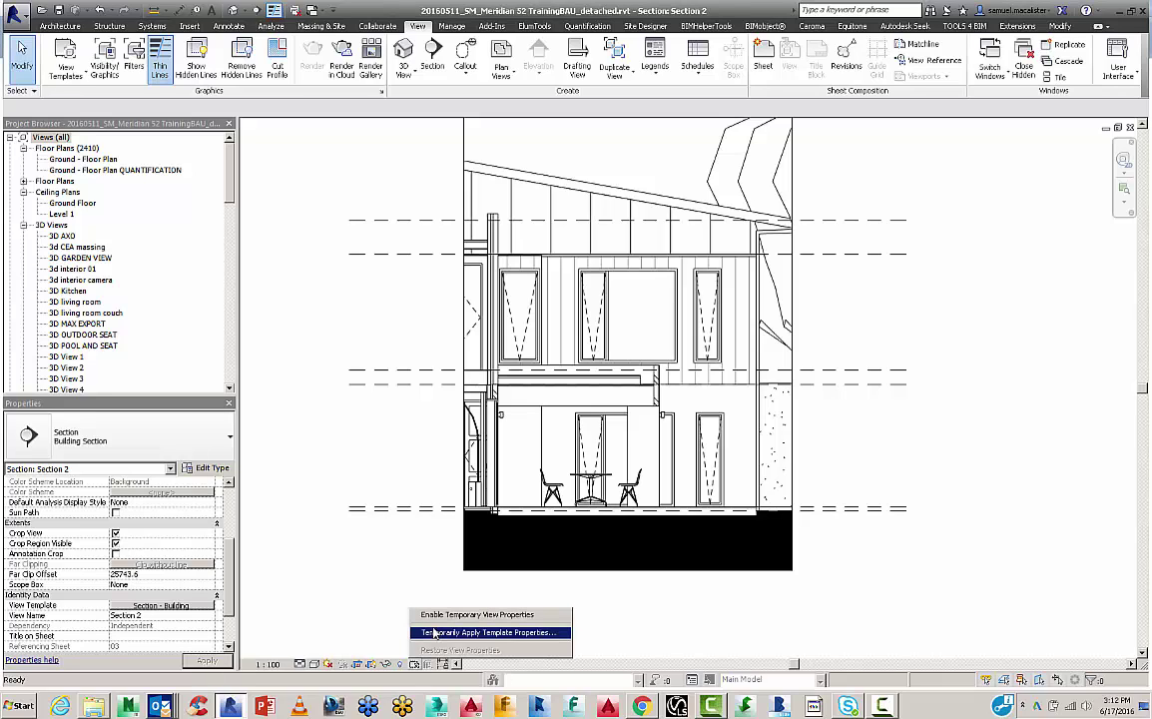
click(439, 614)
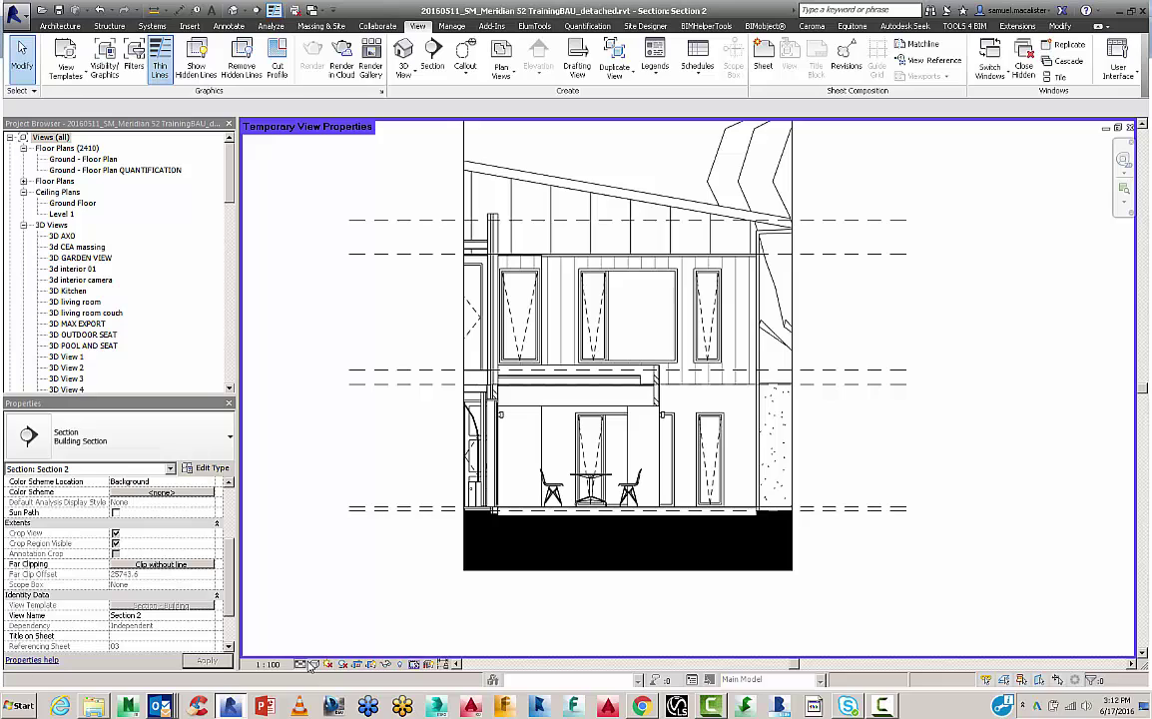
click(300, 664)
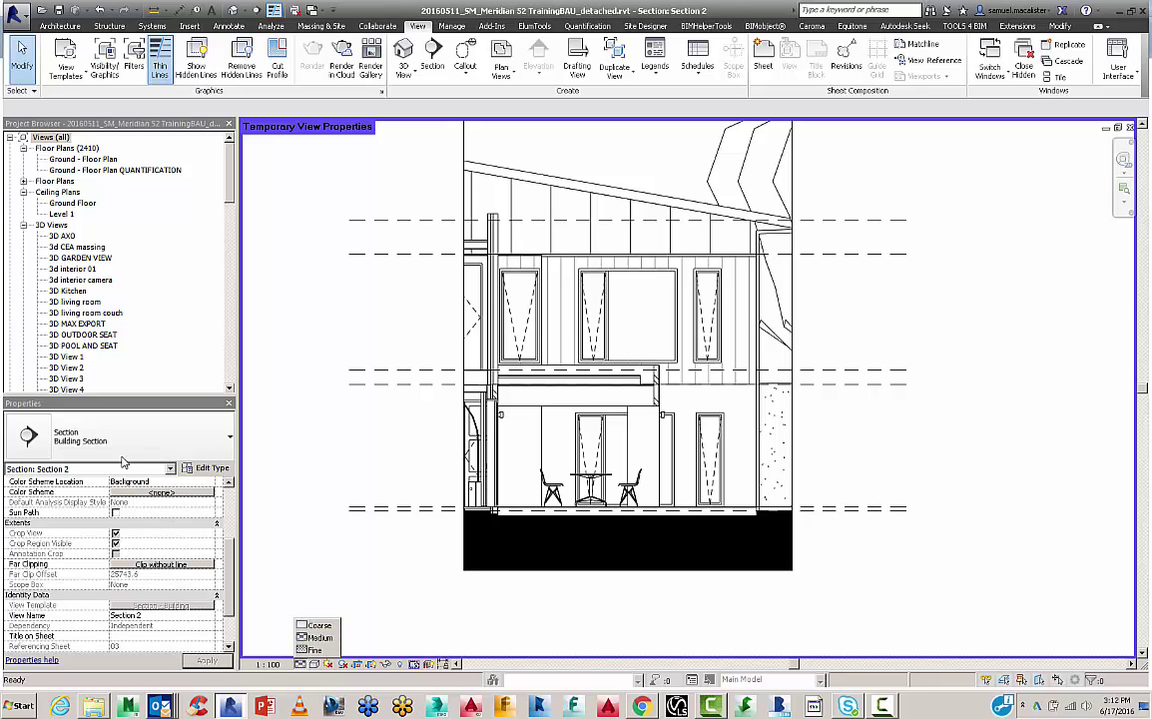
click(315, 648)
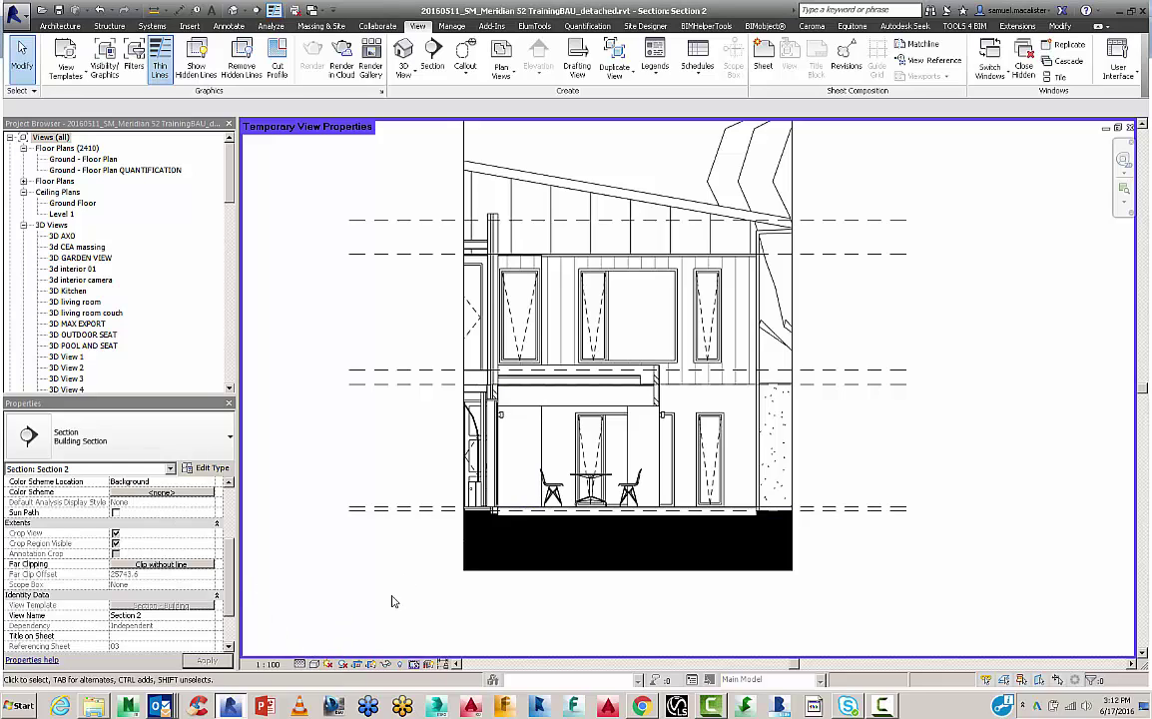
click(313, 663)
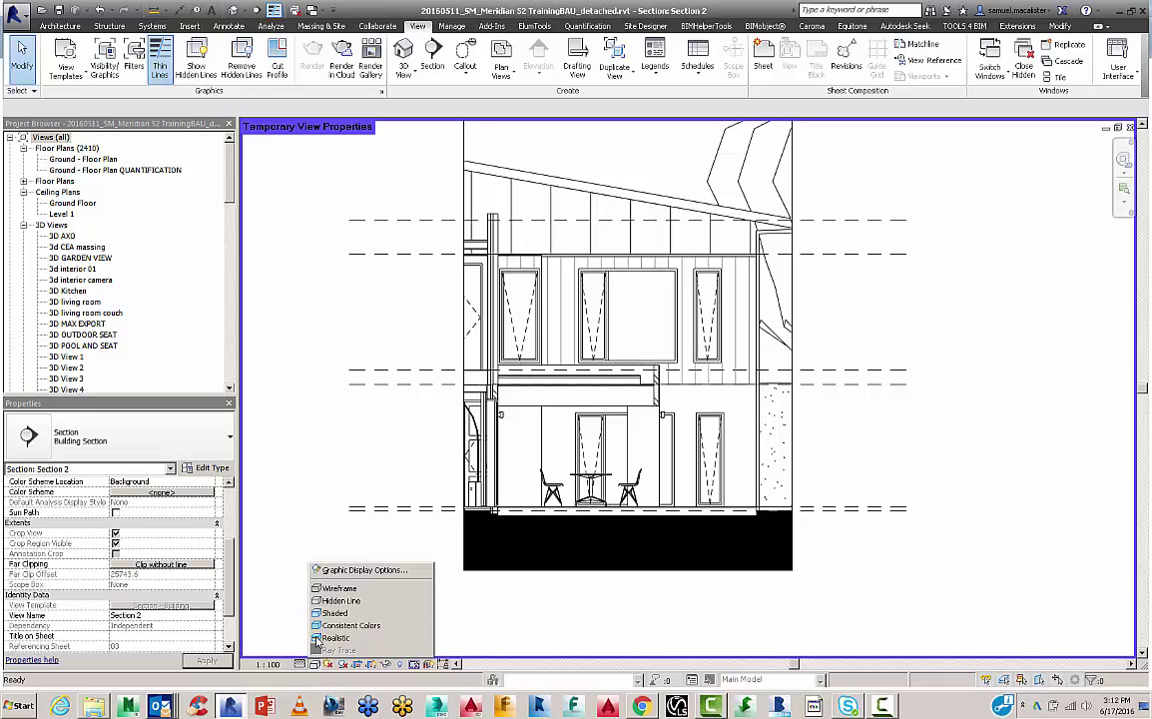
click(320, 537)
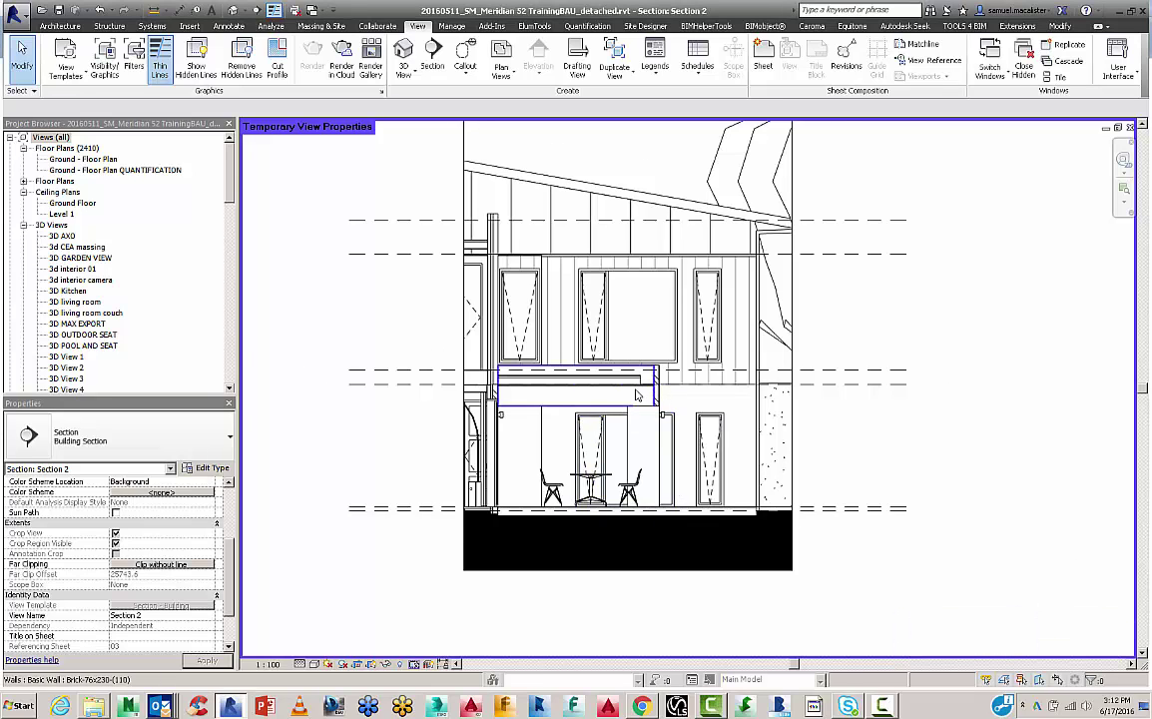
Inspect the brick beam above the outdoor dining area and set the section's view scale to 1:50.
scroll(644, 389, up, 5)
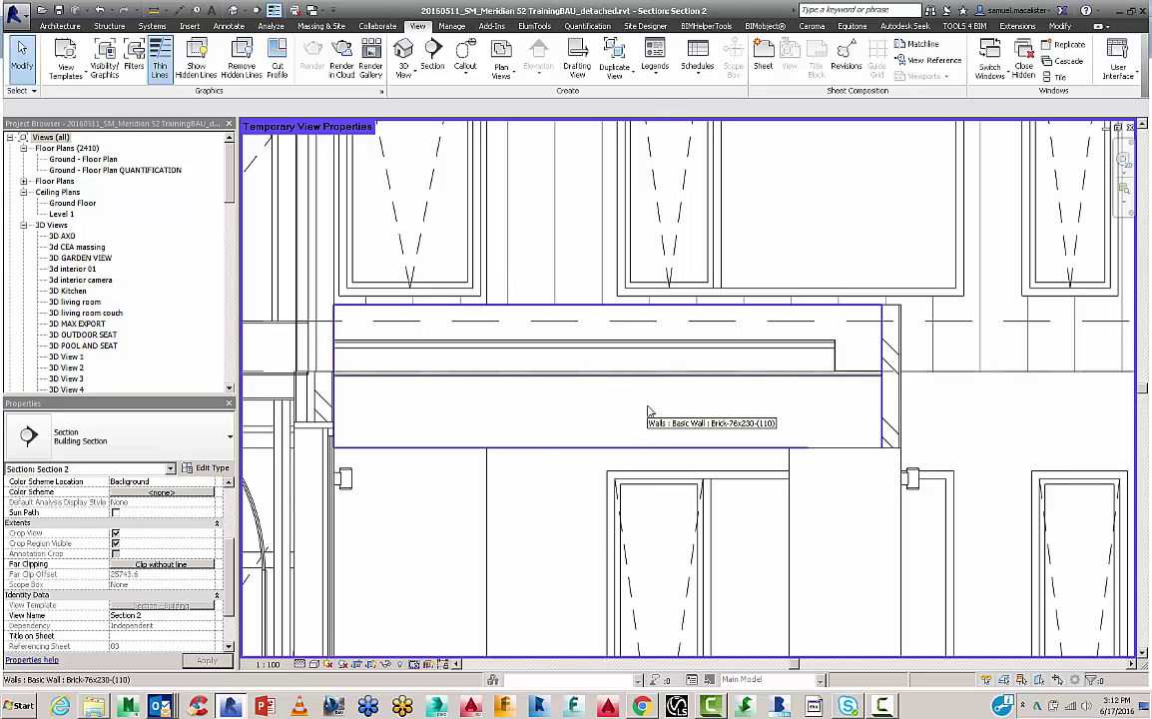
scroll(649, 410, down, 3)
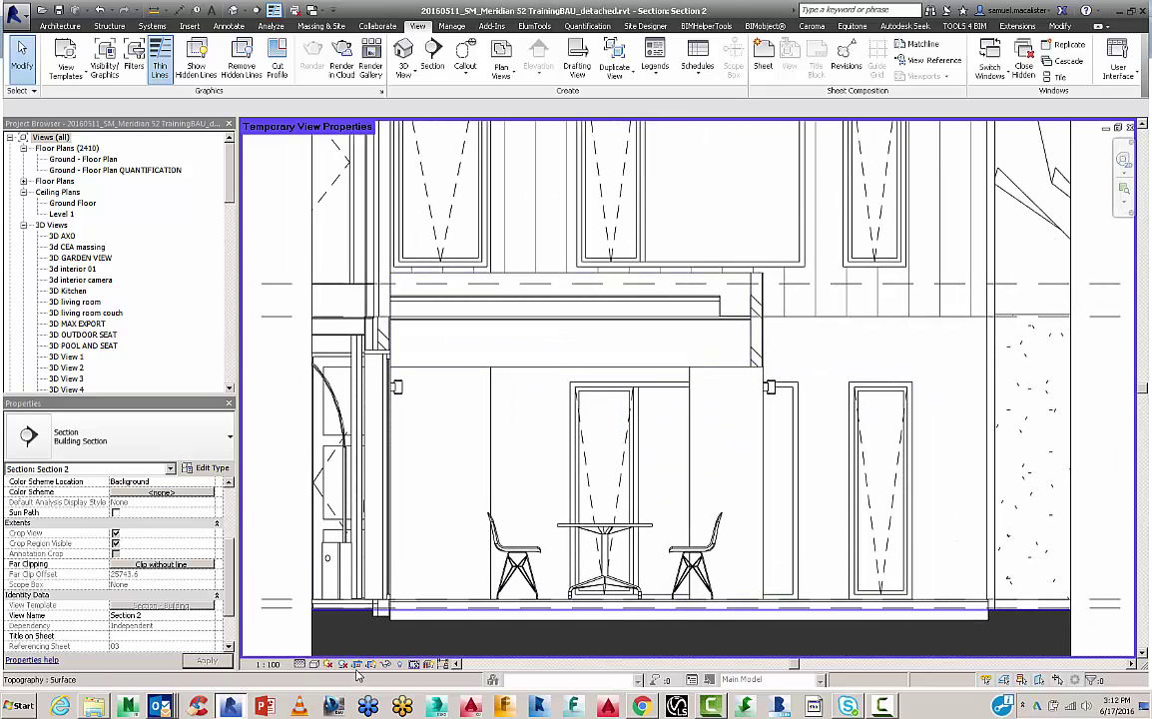
scroll(534, 536, down, 5)
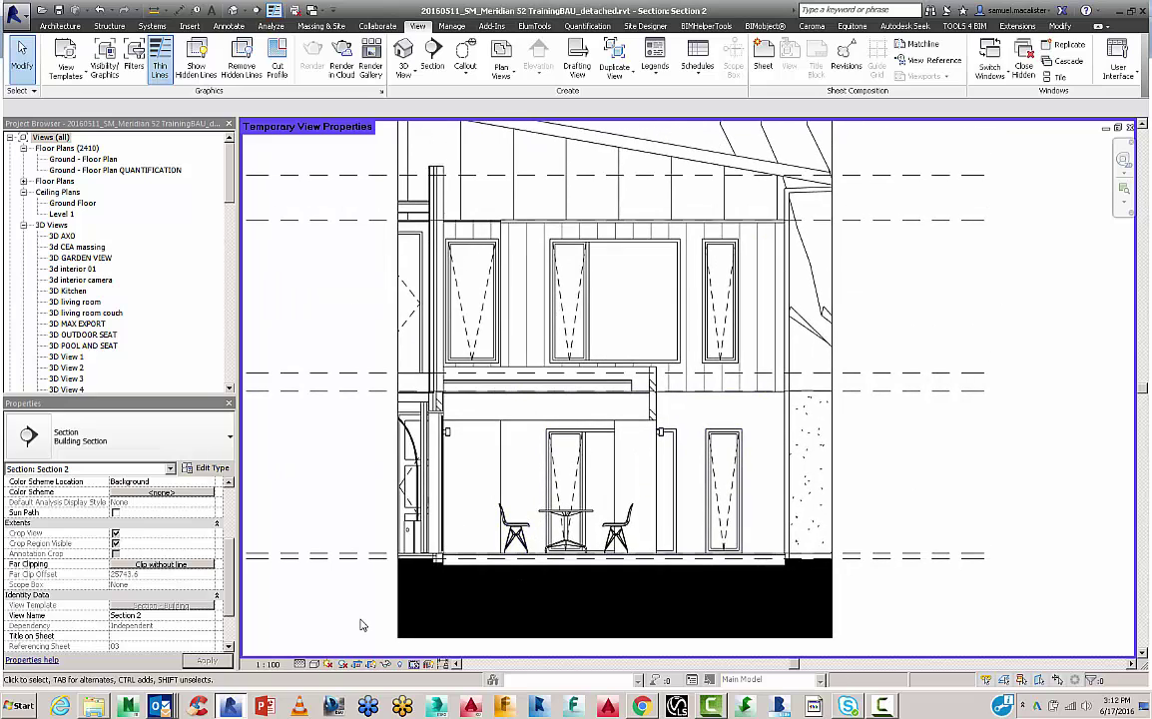
click(271, 665)
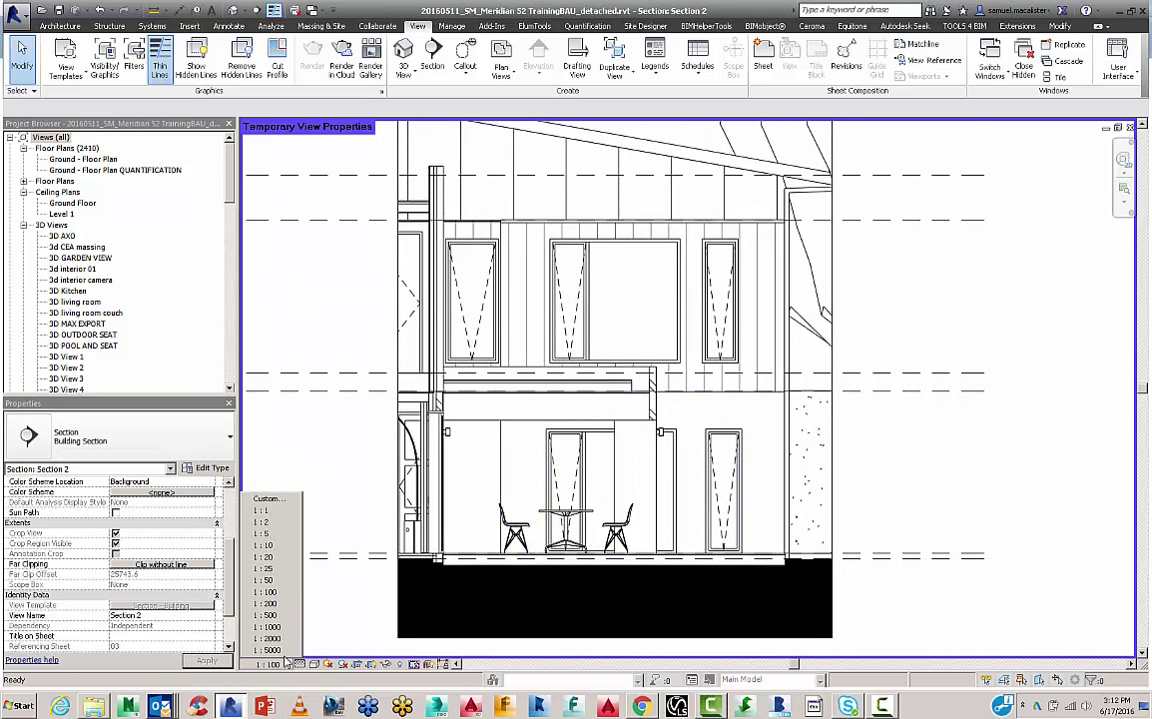
click(282, 582)
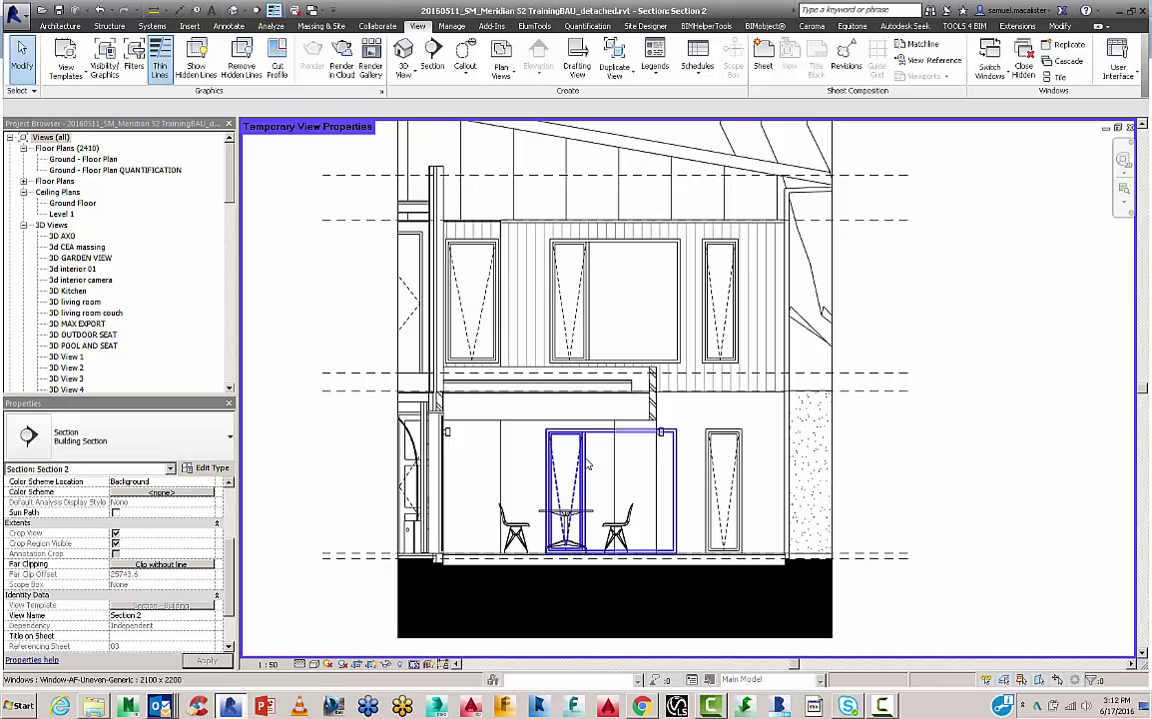
Try a view scale of 1:20 on the section and return it to 1:50.
click(267, 663)
click(266, 557)
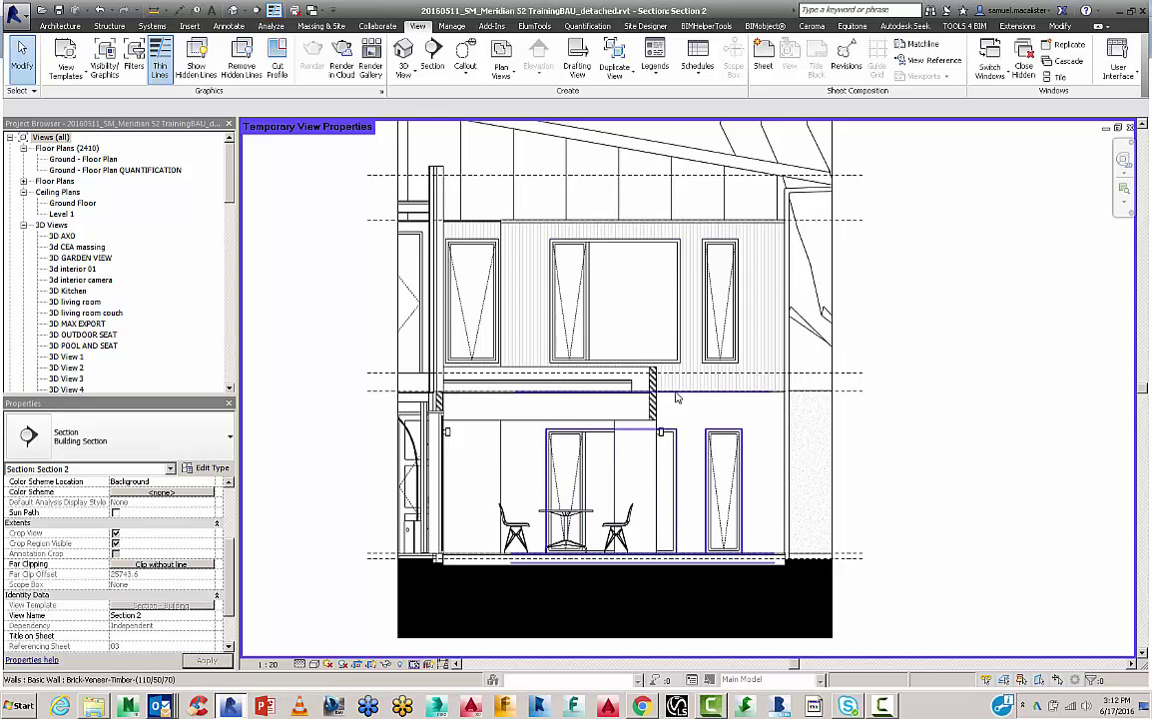
scroll(676, 399, up, 2)
scroll(449, 537, down, 2)
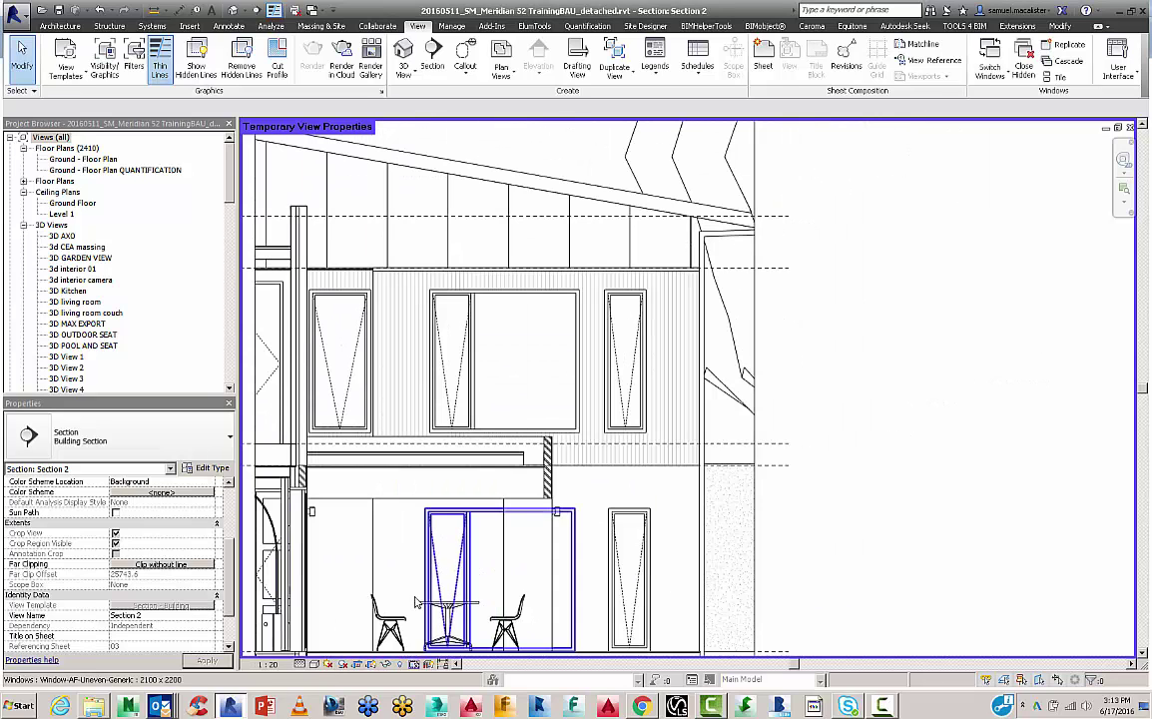
click(268, 663)
click(268, 580)
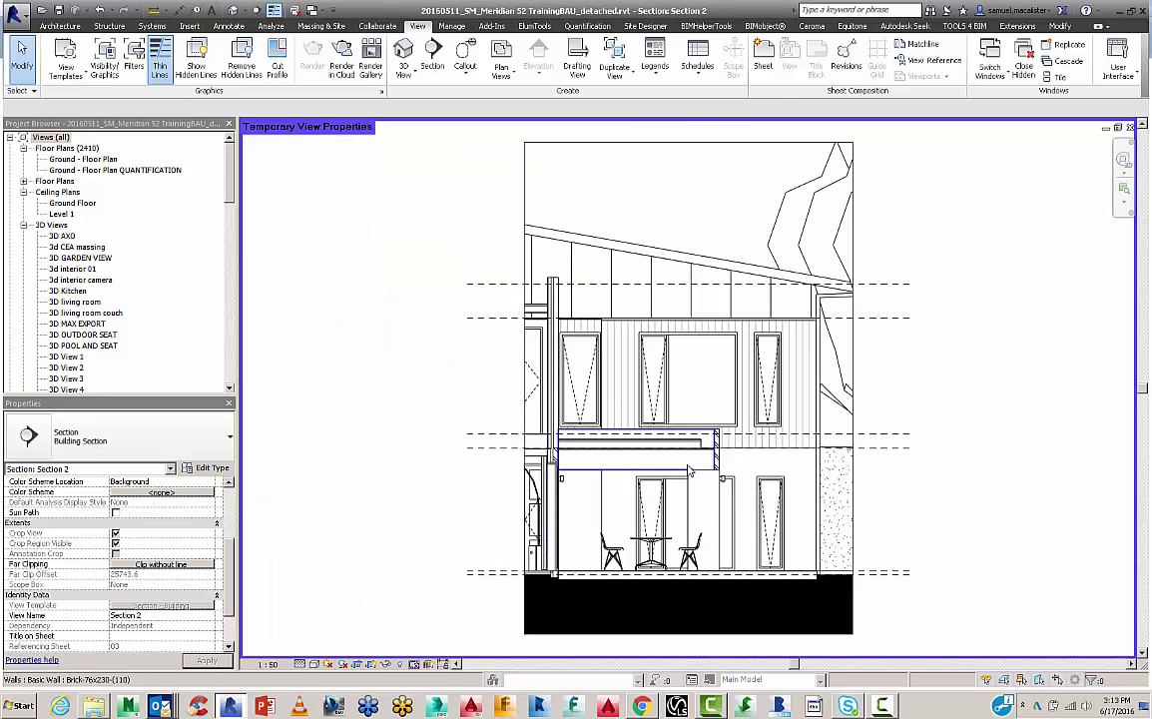
Examine the brick walls, roof and ceiling above the outdoor dining area and the timber decking floor edge in the section.
click(704, 484)
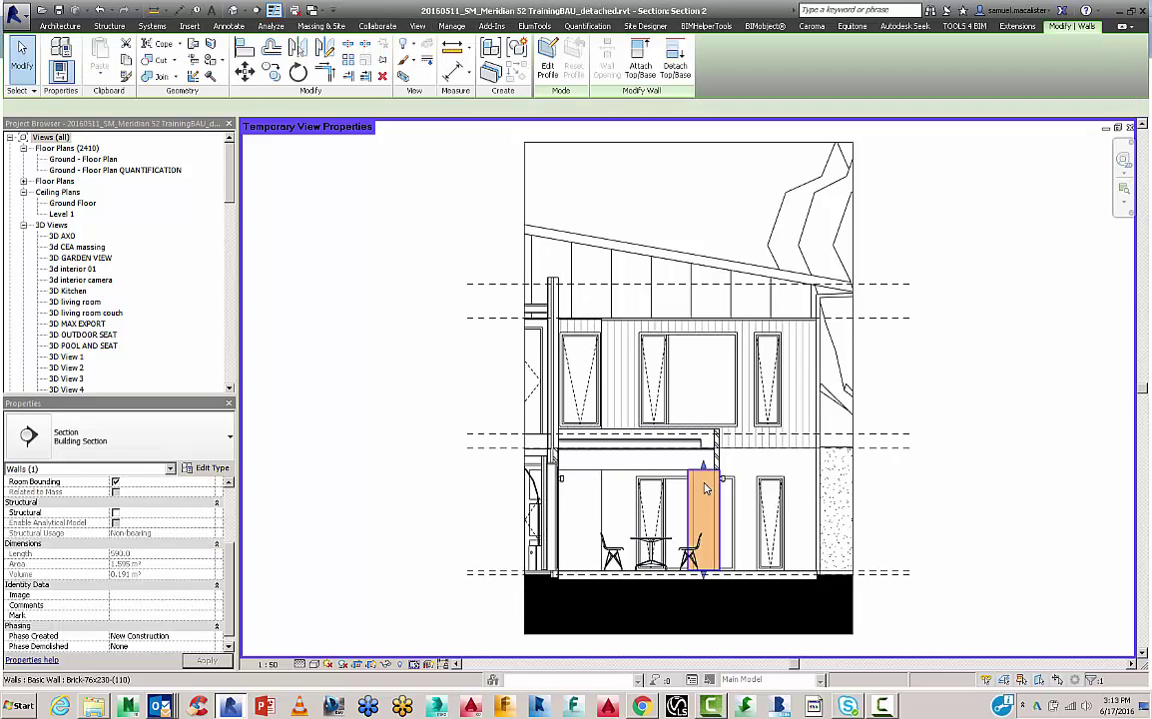
scroll(705, 486, up, 3)
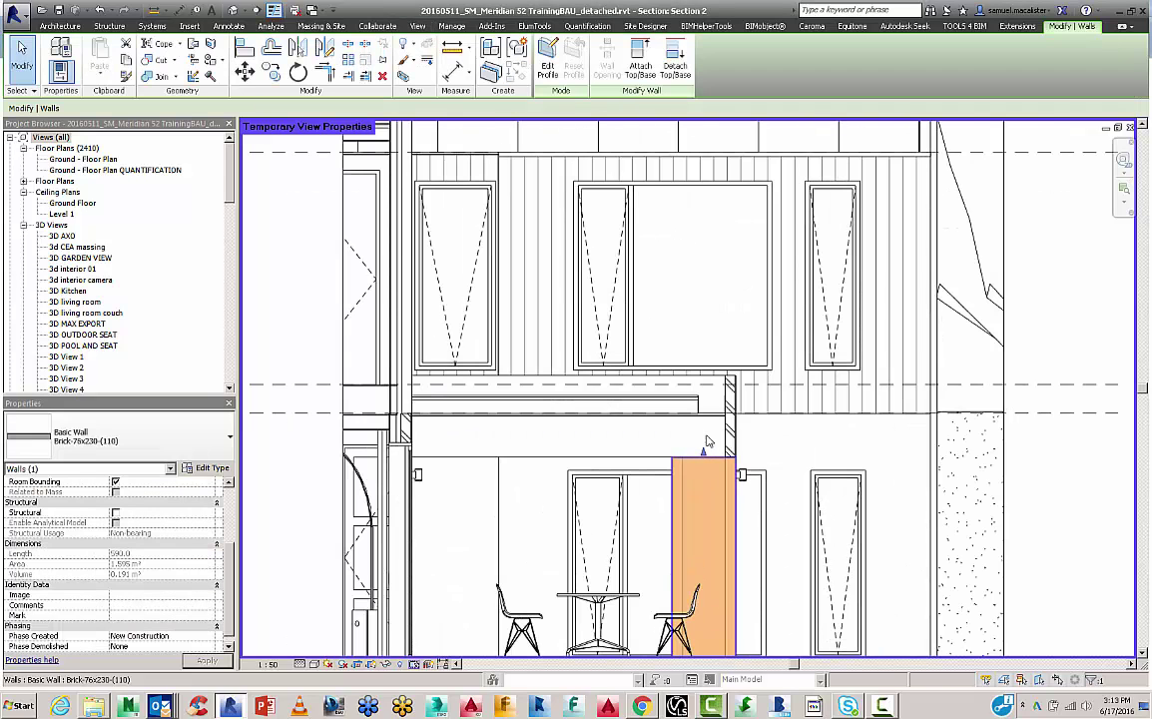
click(701, 439)
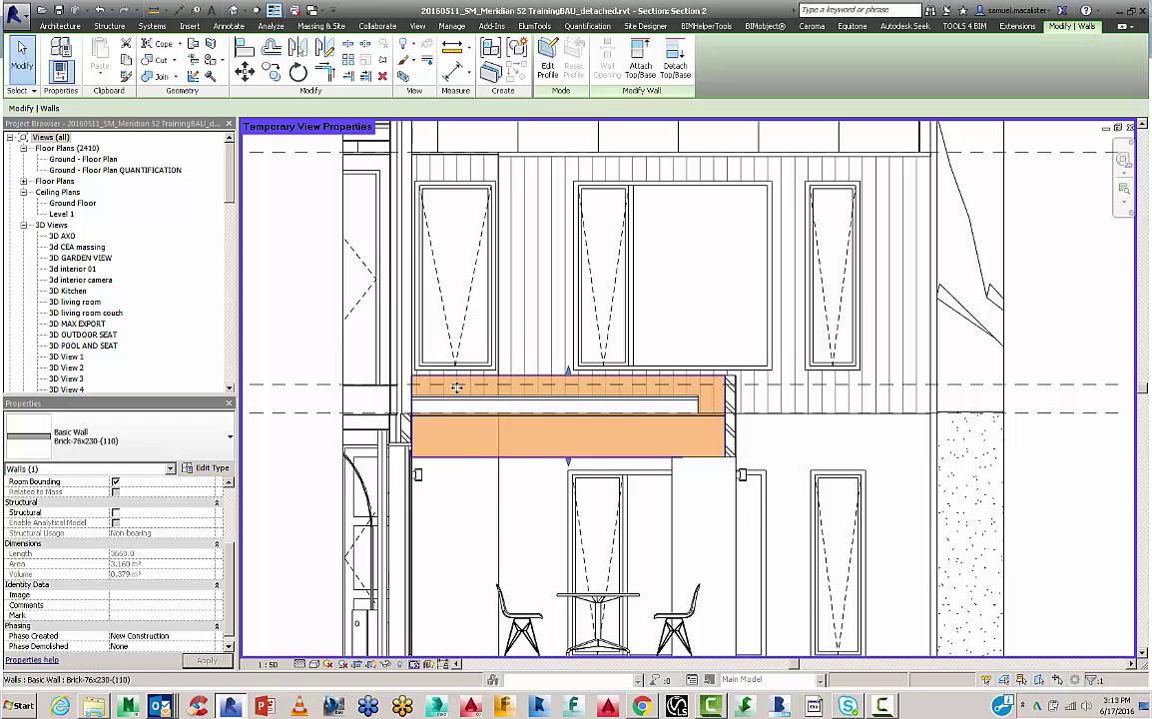
click(658, 405)
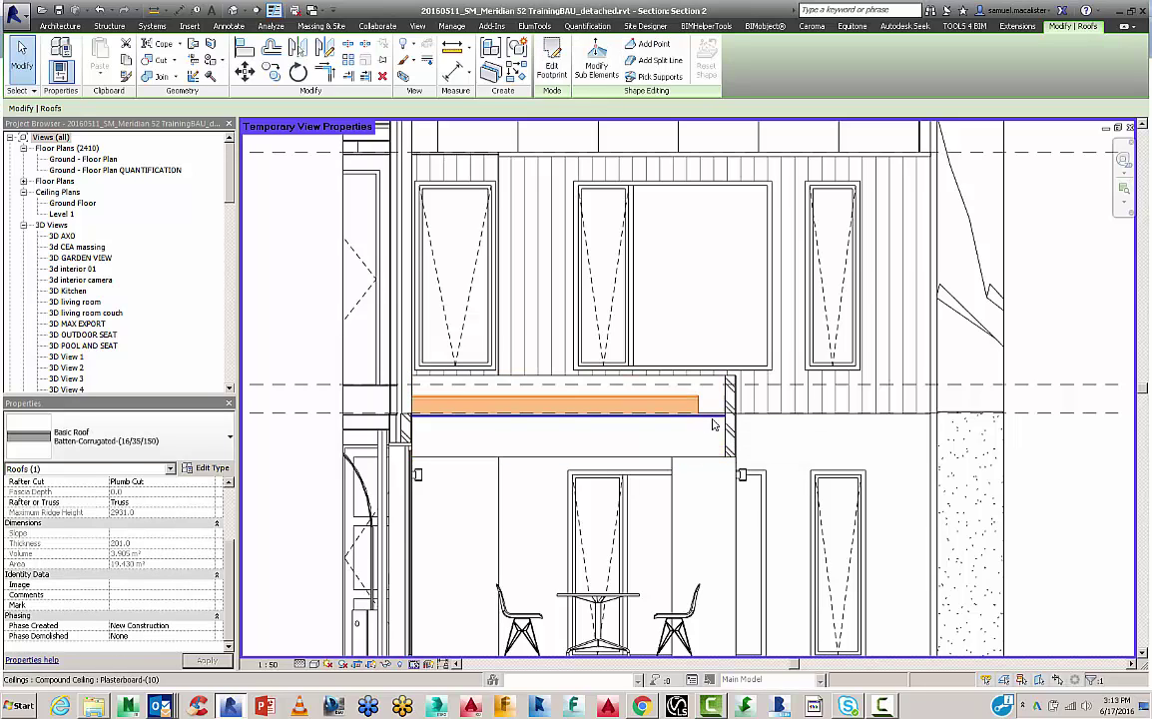
click(713, 423)
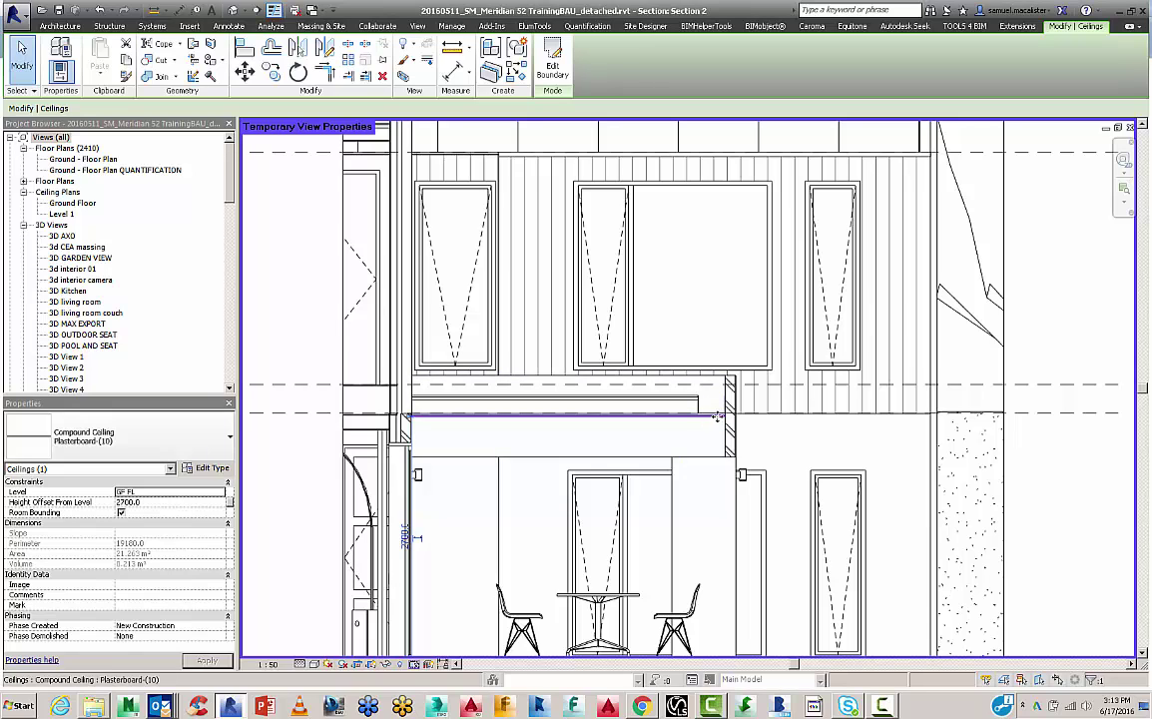
scroll(519, 399, down, 2)
key(Escape)
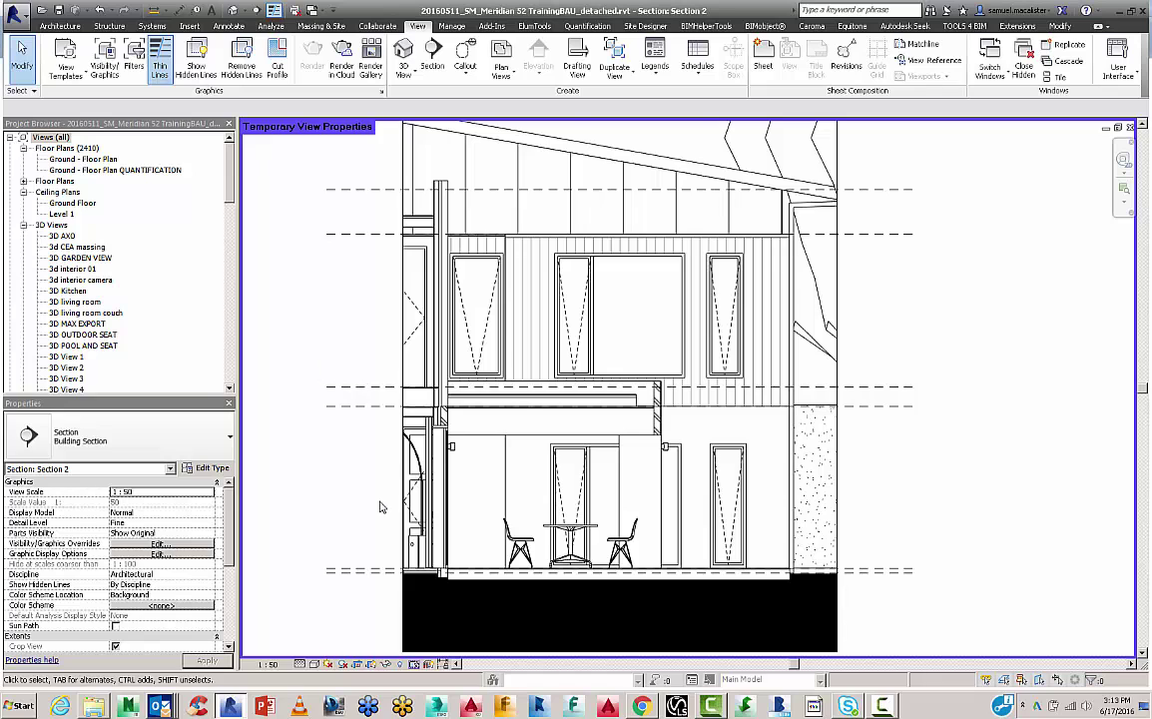
scroll(380, 506, up, 2)
scroll(455, 457, up, 3)
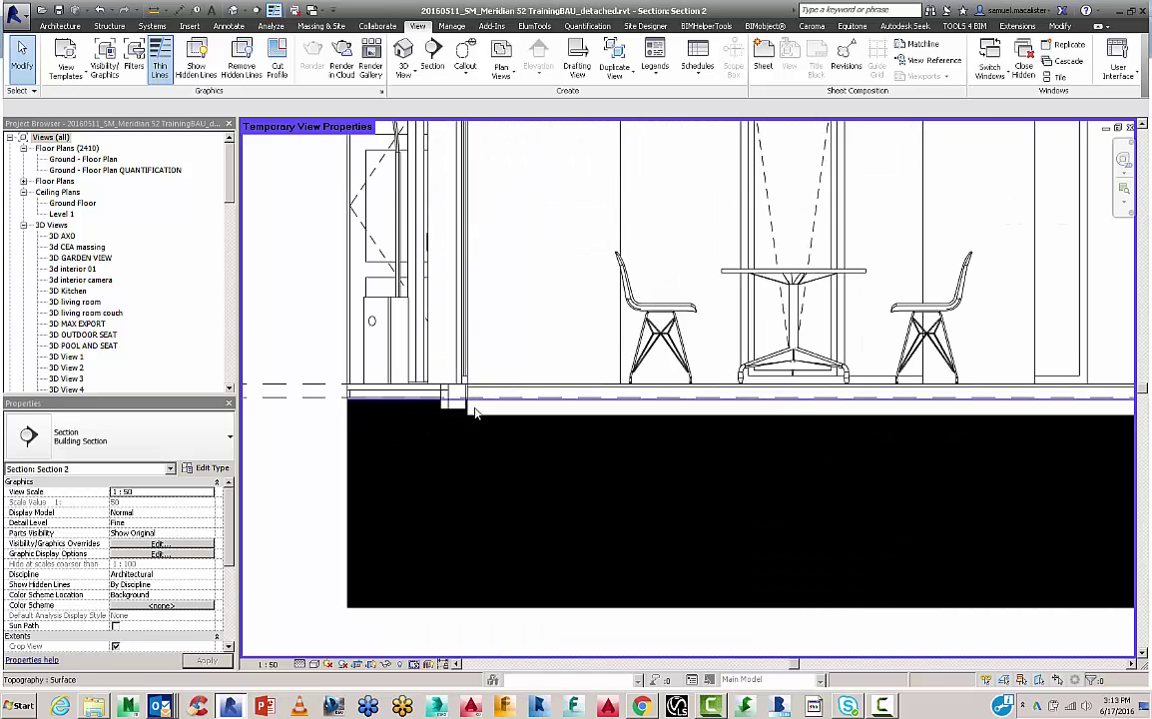
scroll(449, 429, down, 2)
scroll(579, 440, down, 1)
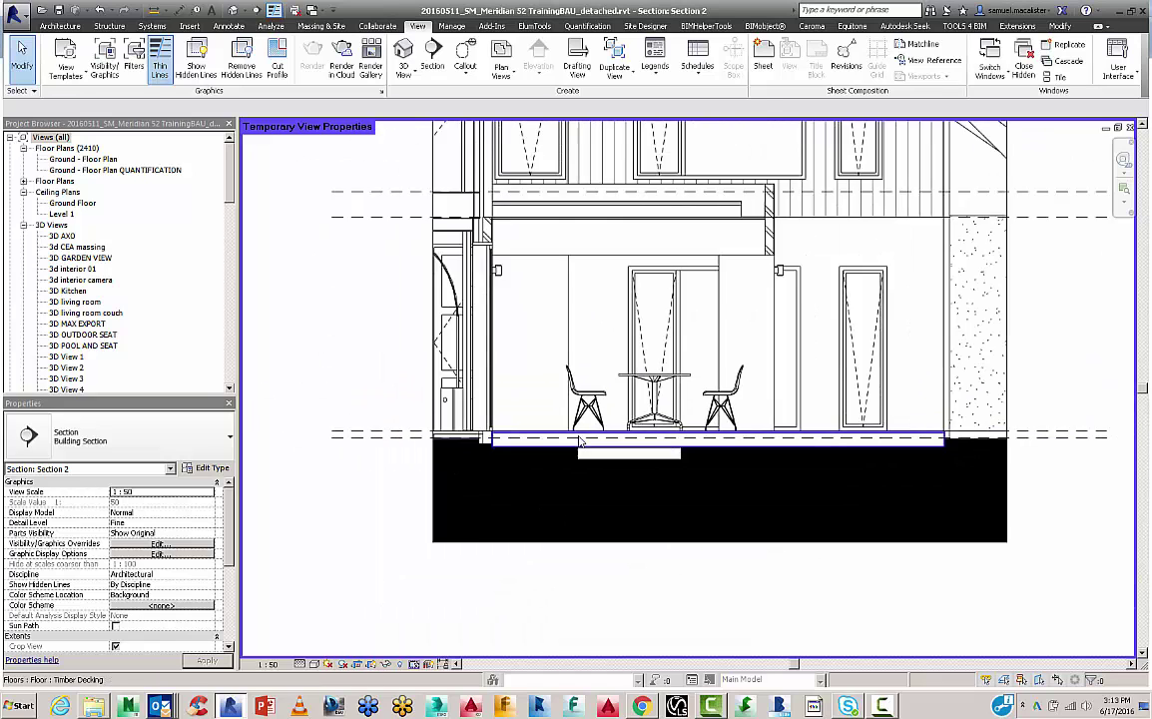
scroll(579, 440, down, 2)
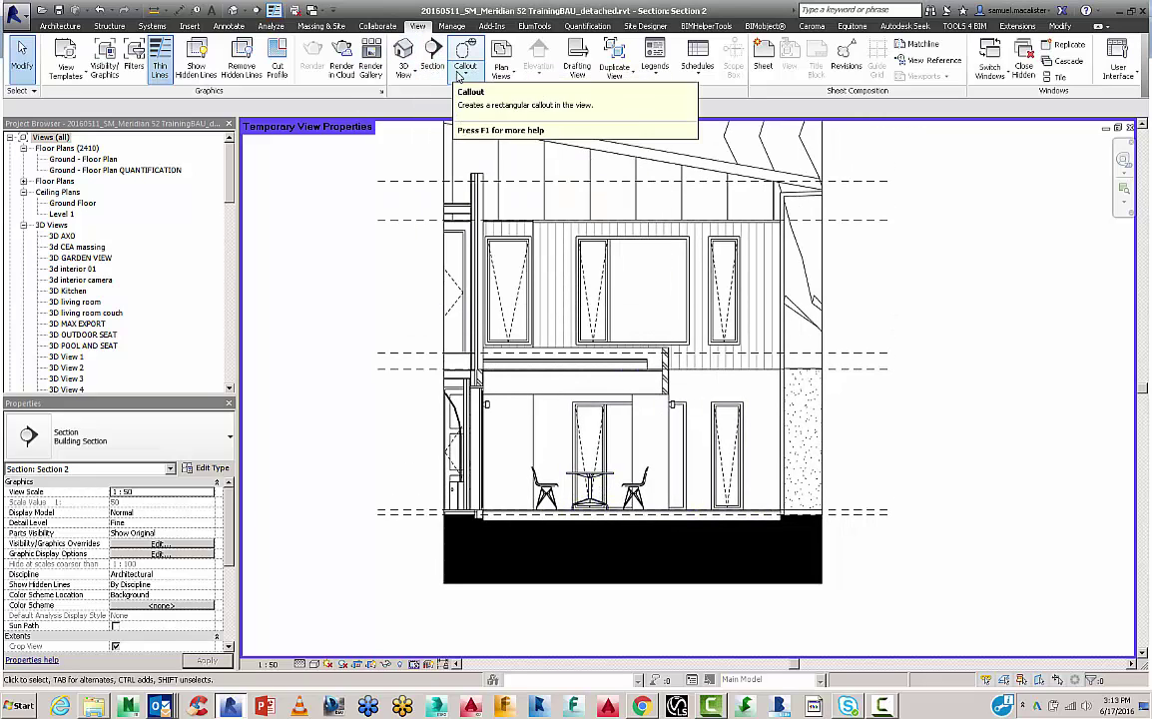
Sketch a stepped, non-rectangular callout about 1040 mm wide and 1580 mm high around the outer end of the brick beam.
click(460, 75)
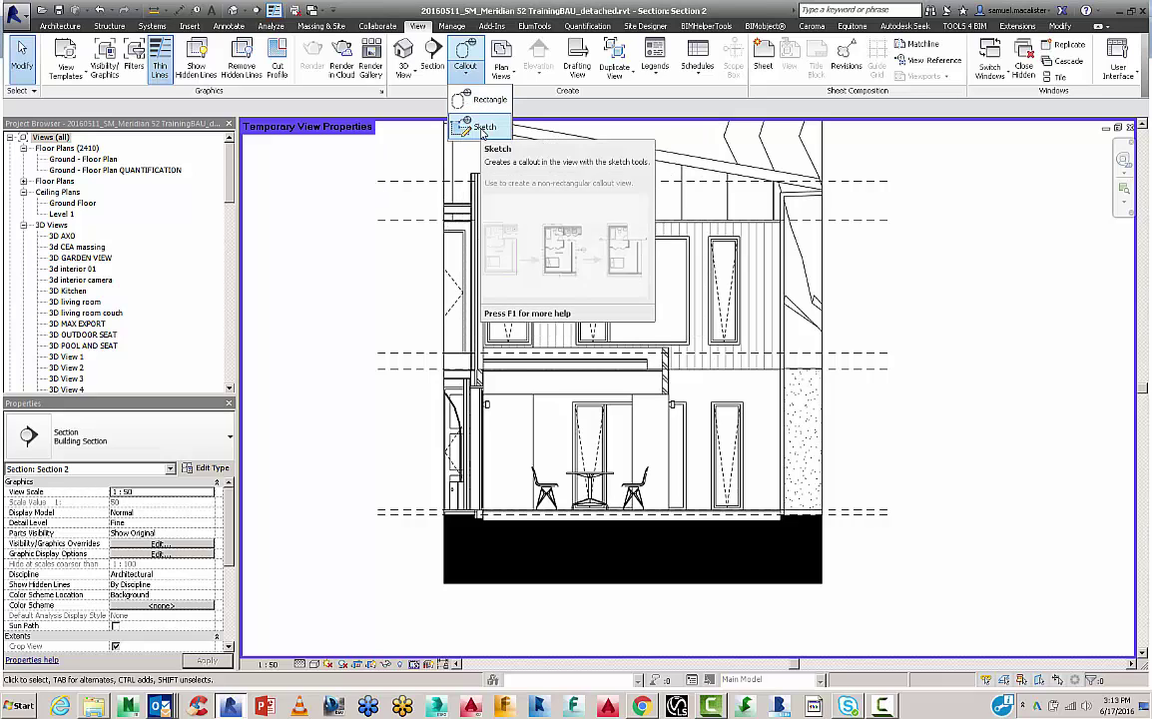
click(483, 128)
scroll(671, 351, up, 5)
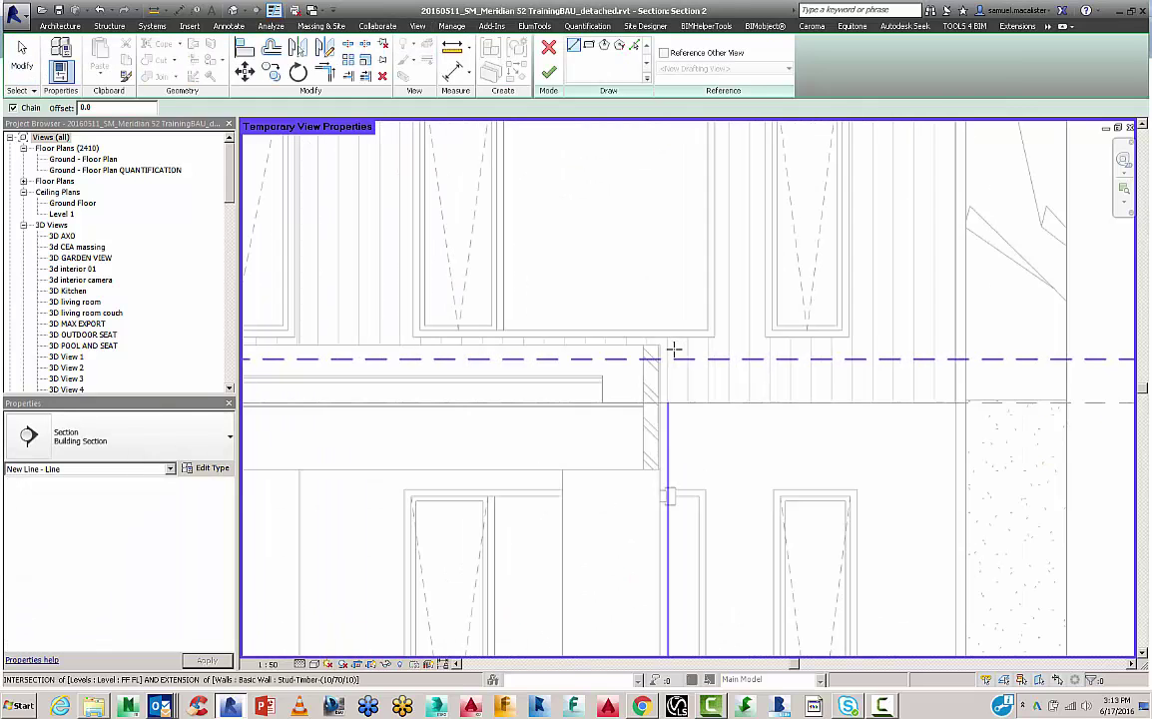
click(544, 306)
click(687, 304)
click(686, 519)
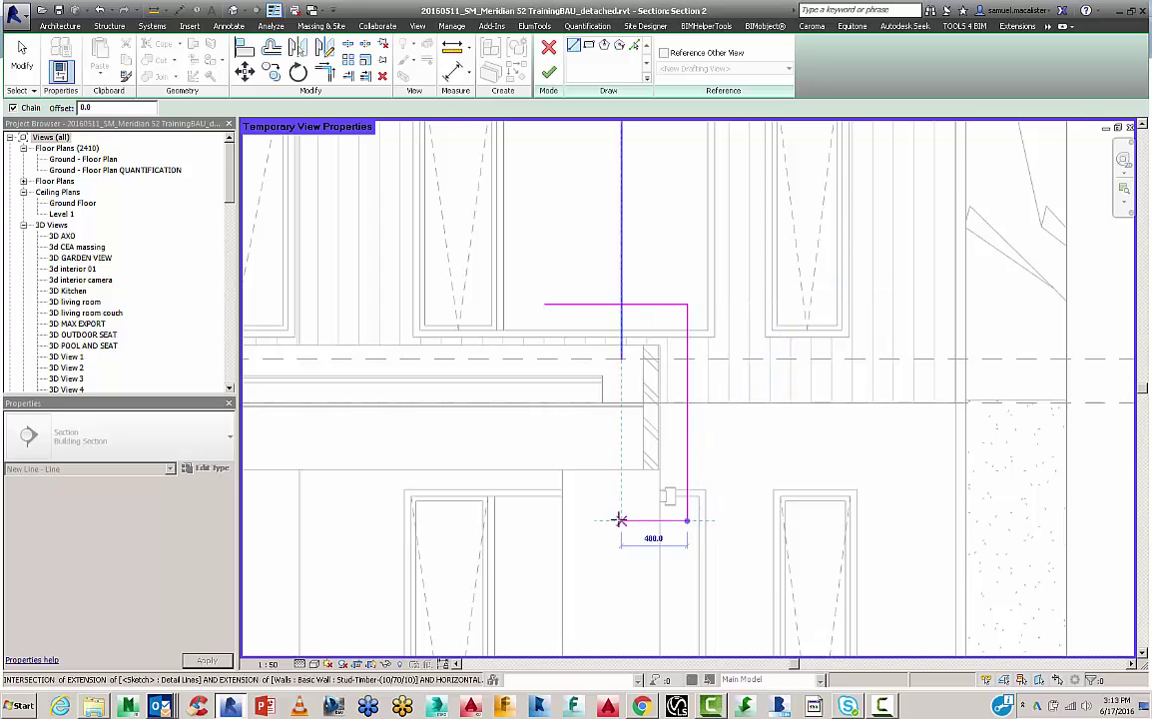
click(609, 519)
click(609, 443)
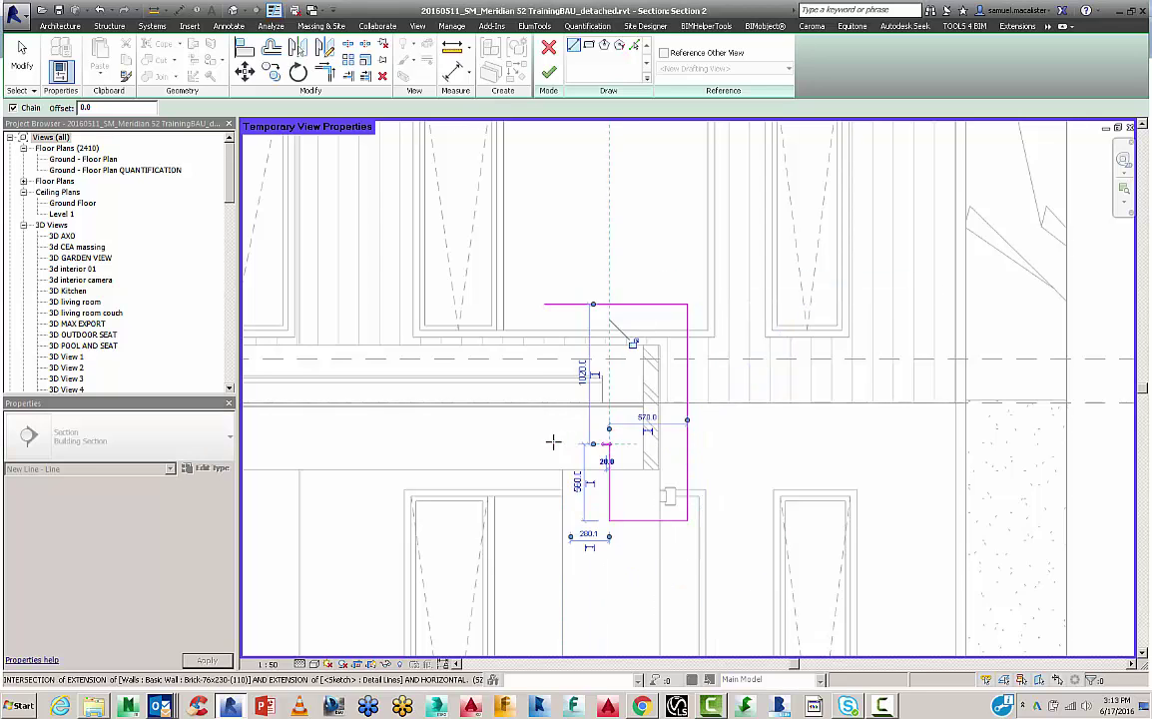
click(545, 443)
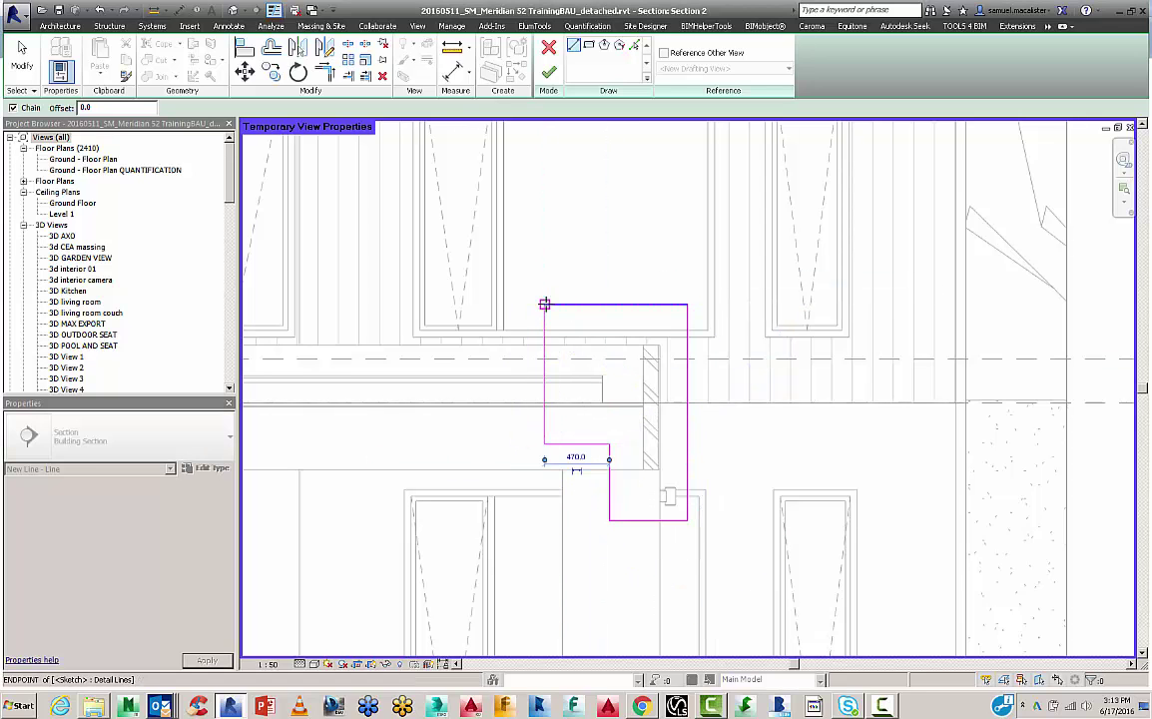
click(544, 306)
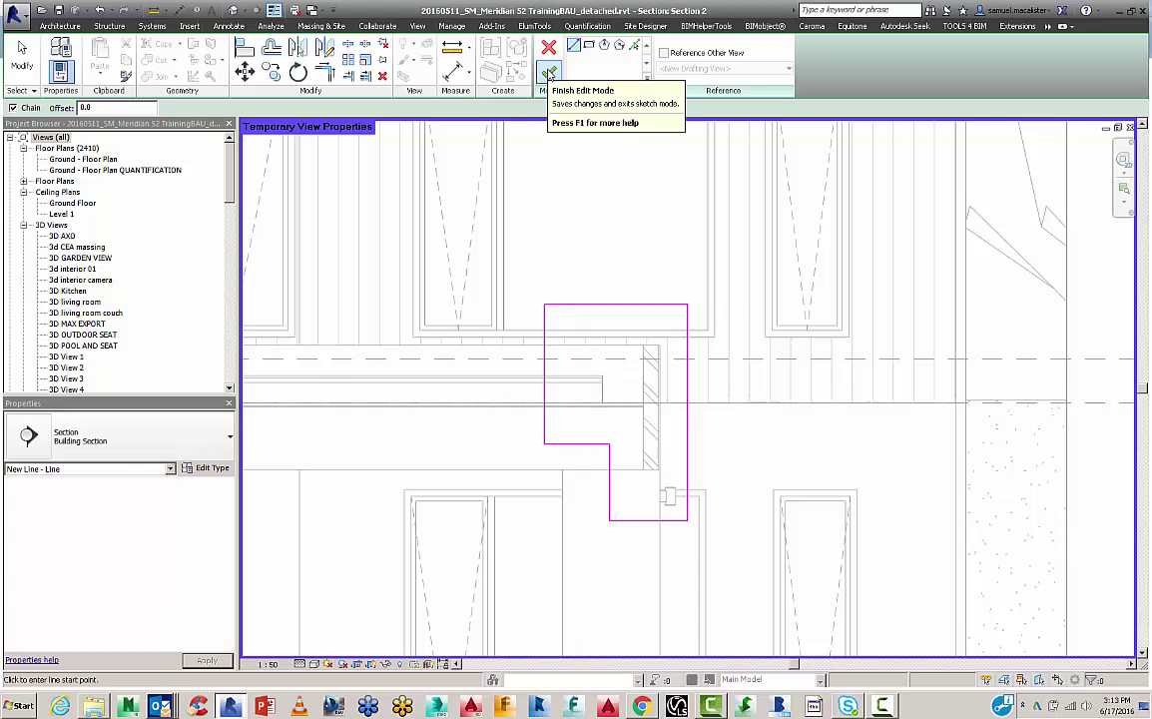
click(547, 77)
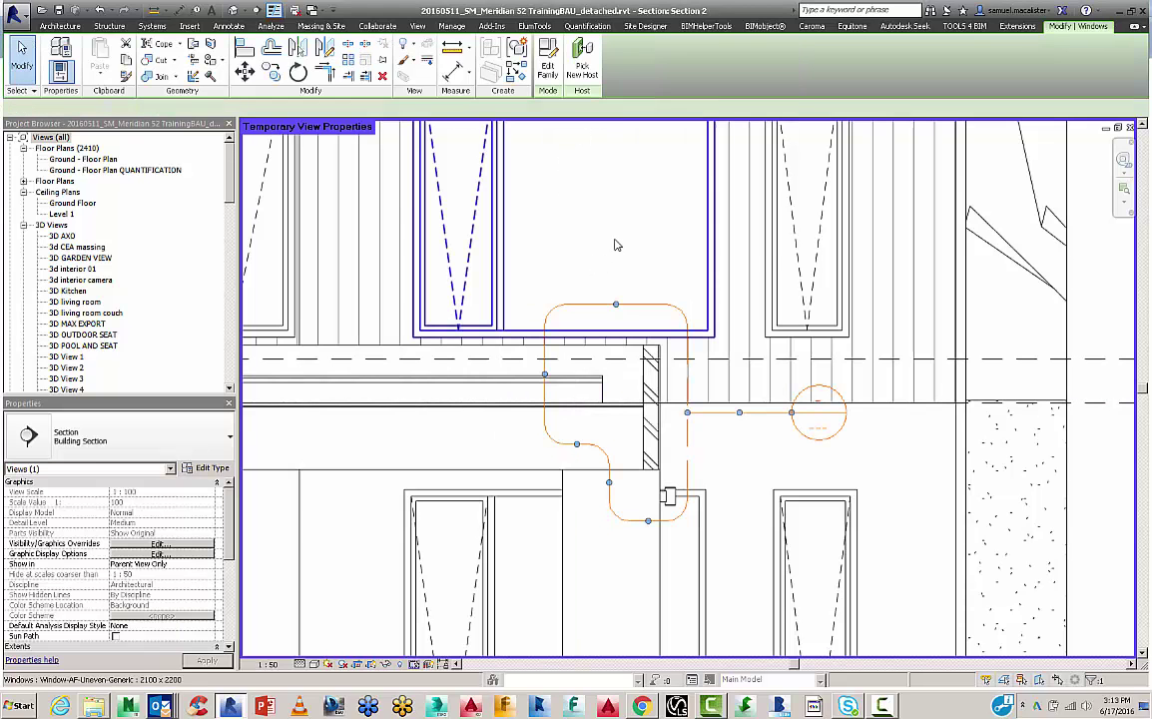
click(616, 245)
key(Escape)
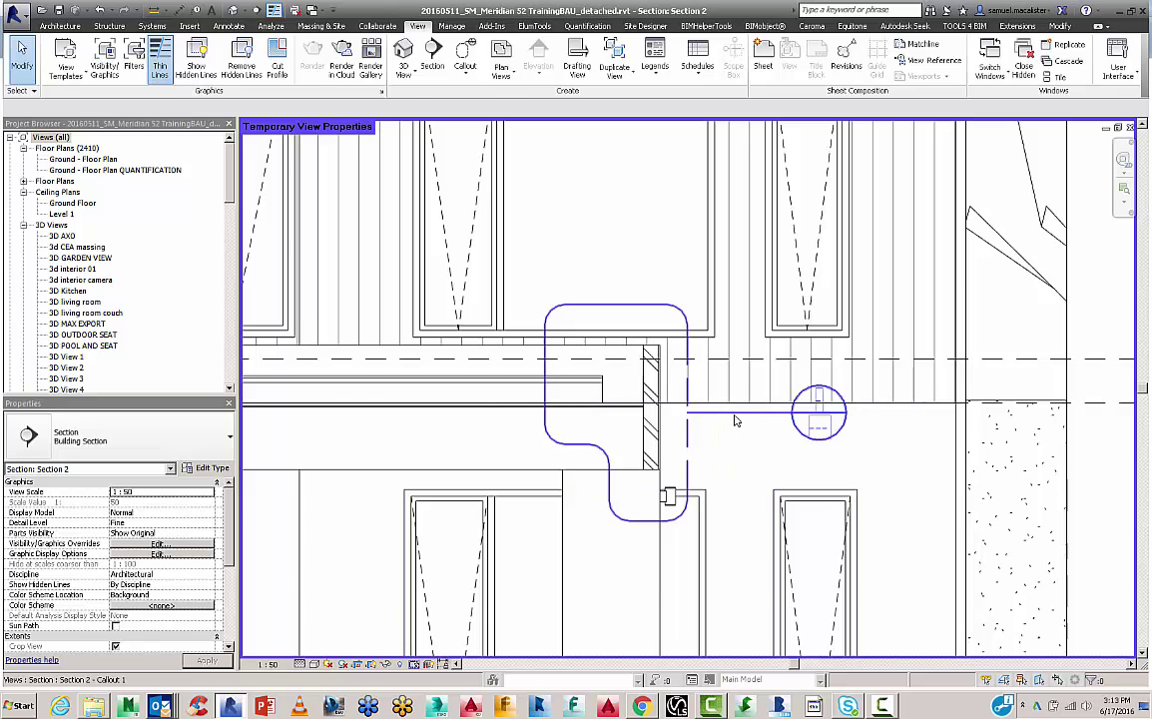
Open the view of the callout drawn around the end of the brick beam.
click(735, 421)
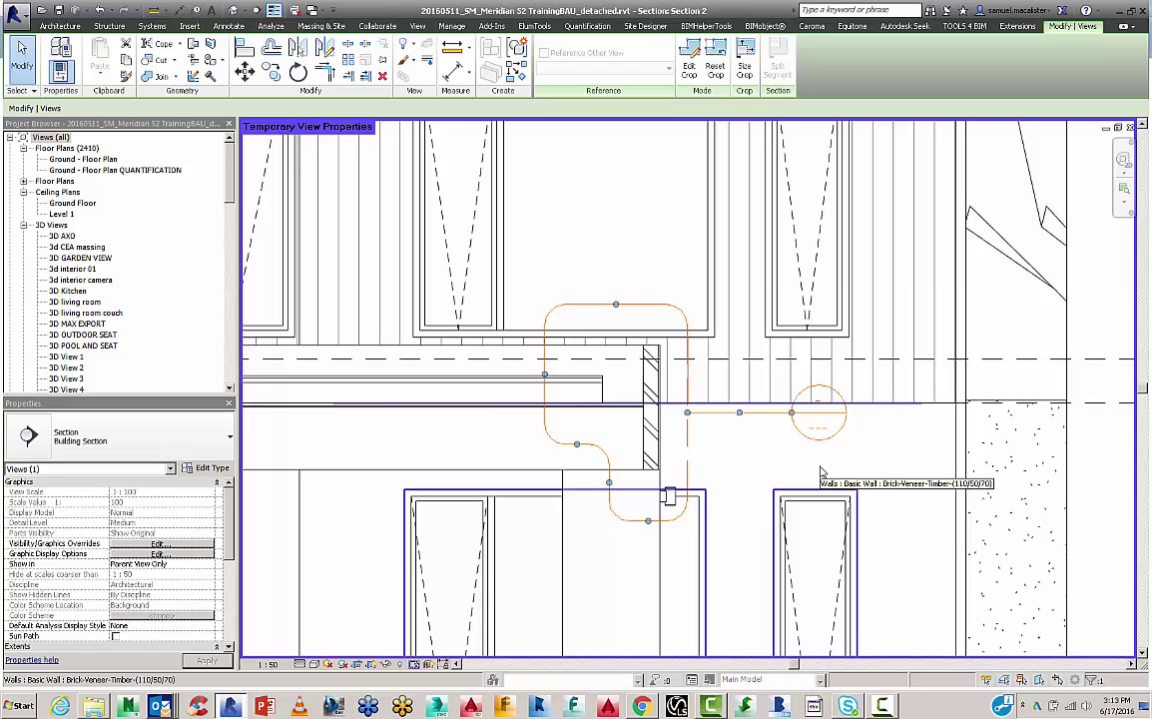
key(Escape)
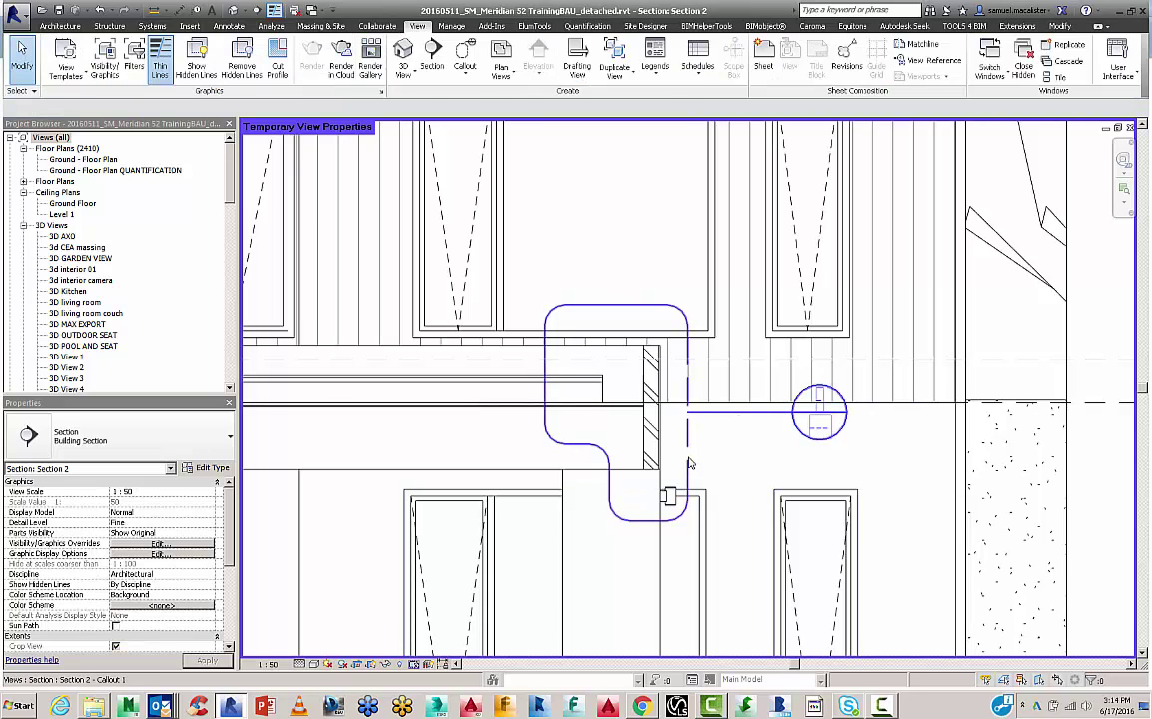
right_click(689, 462)
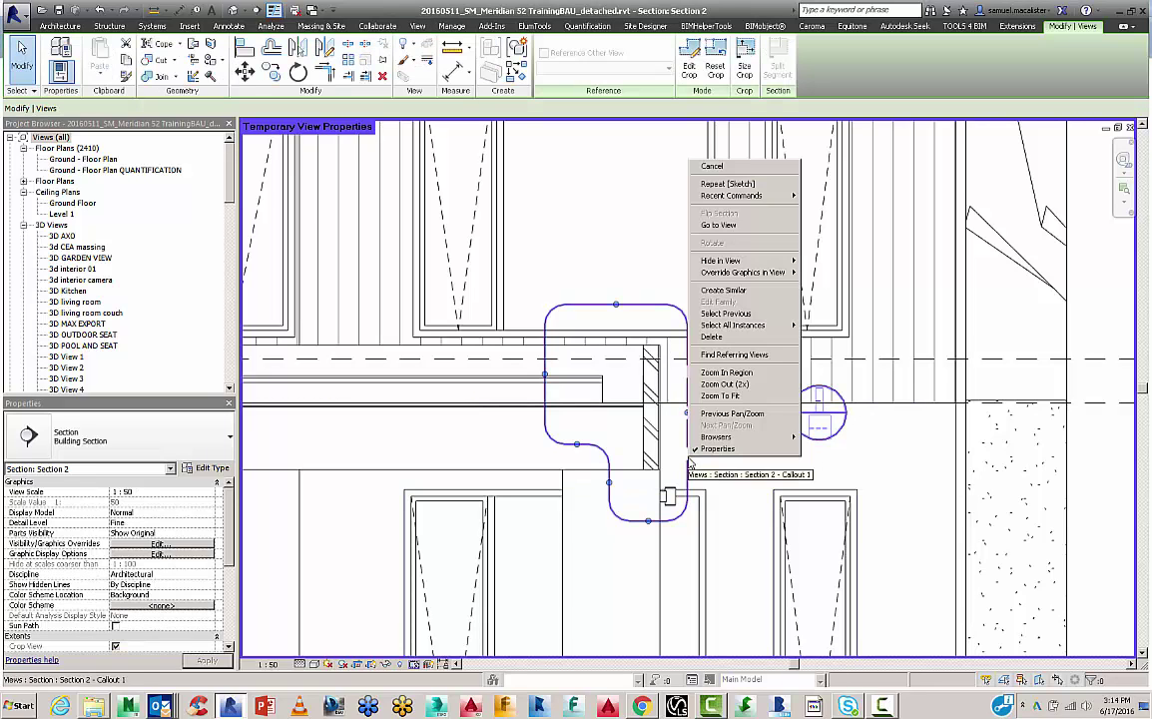
click(725, 230)
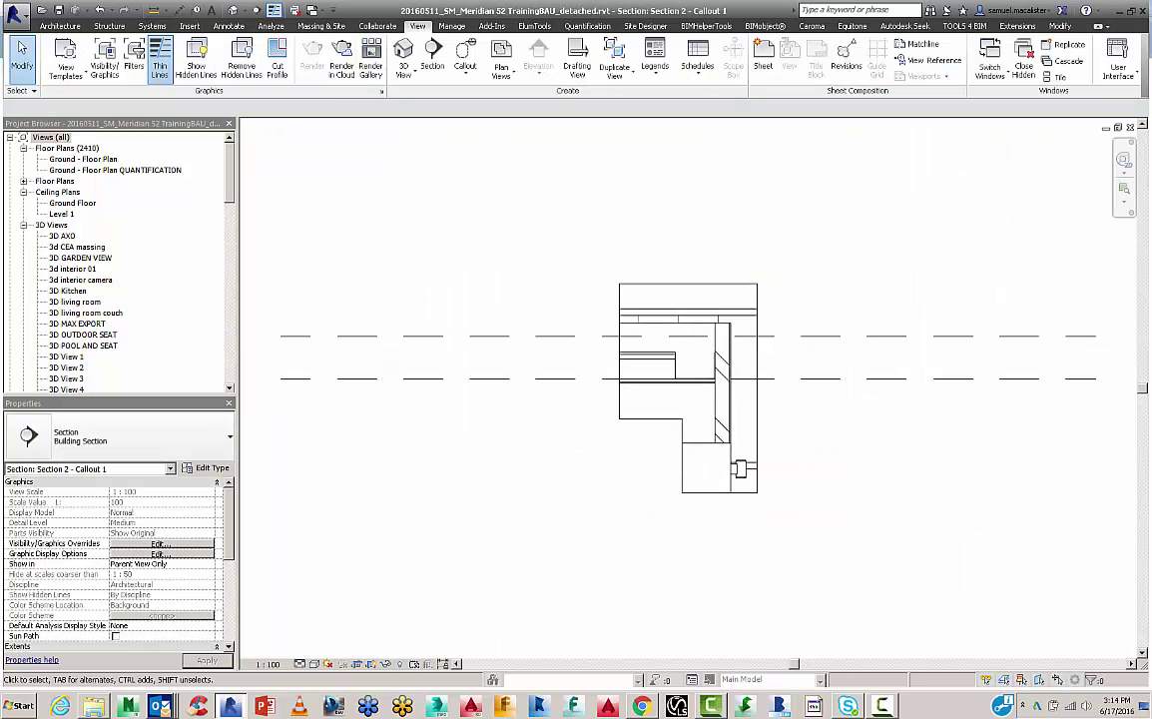
Set the callout view's template to None, its detail level to Fine and its scale to 1:10.
click(303, 664)
drag(230, 539, 228, 591)
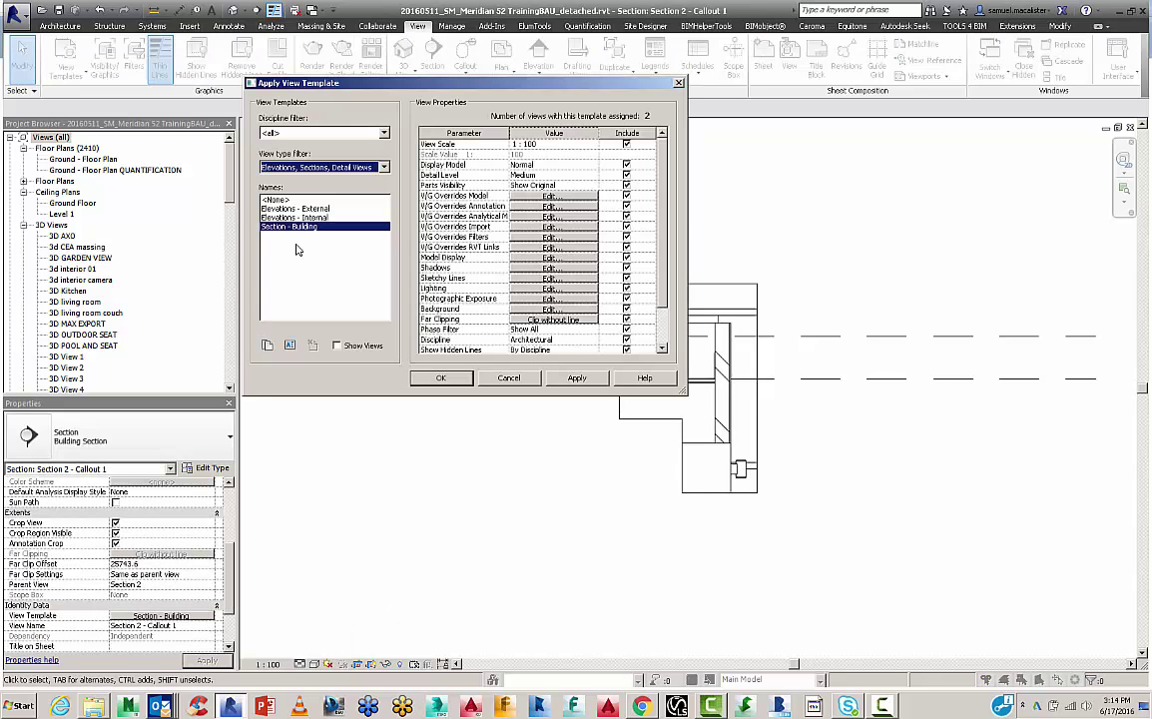
click(289, 200)
click(440, 377)
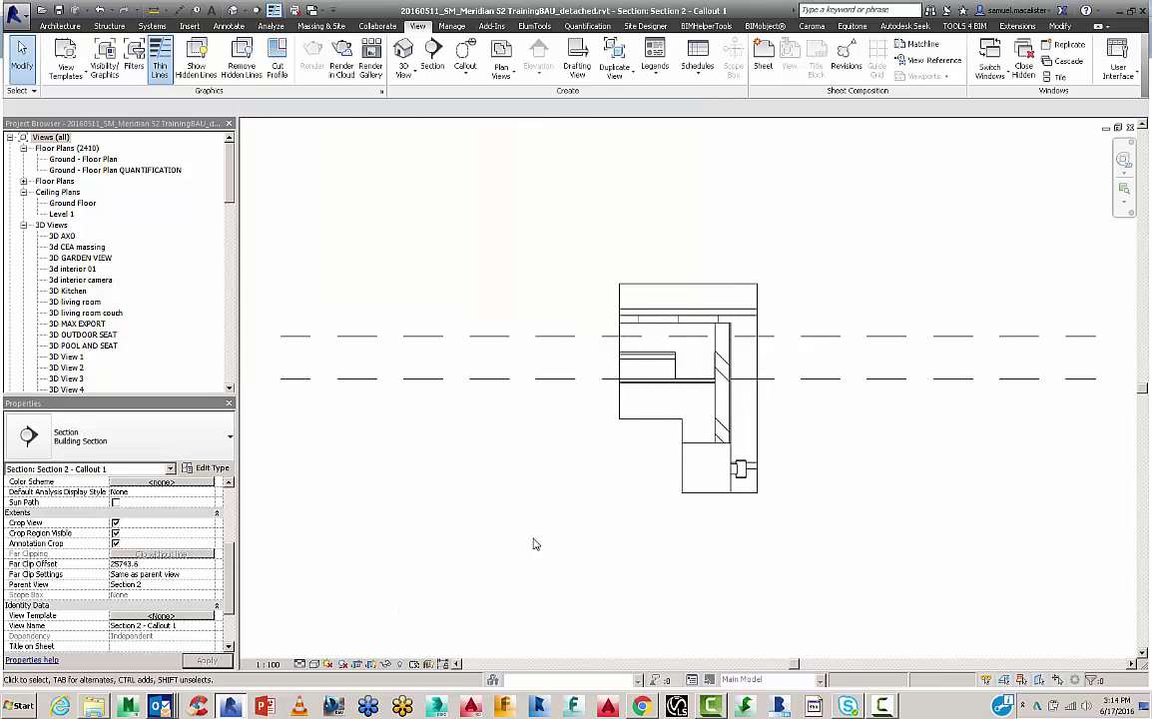
click(267, 664)
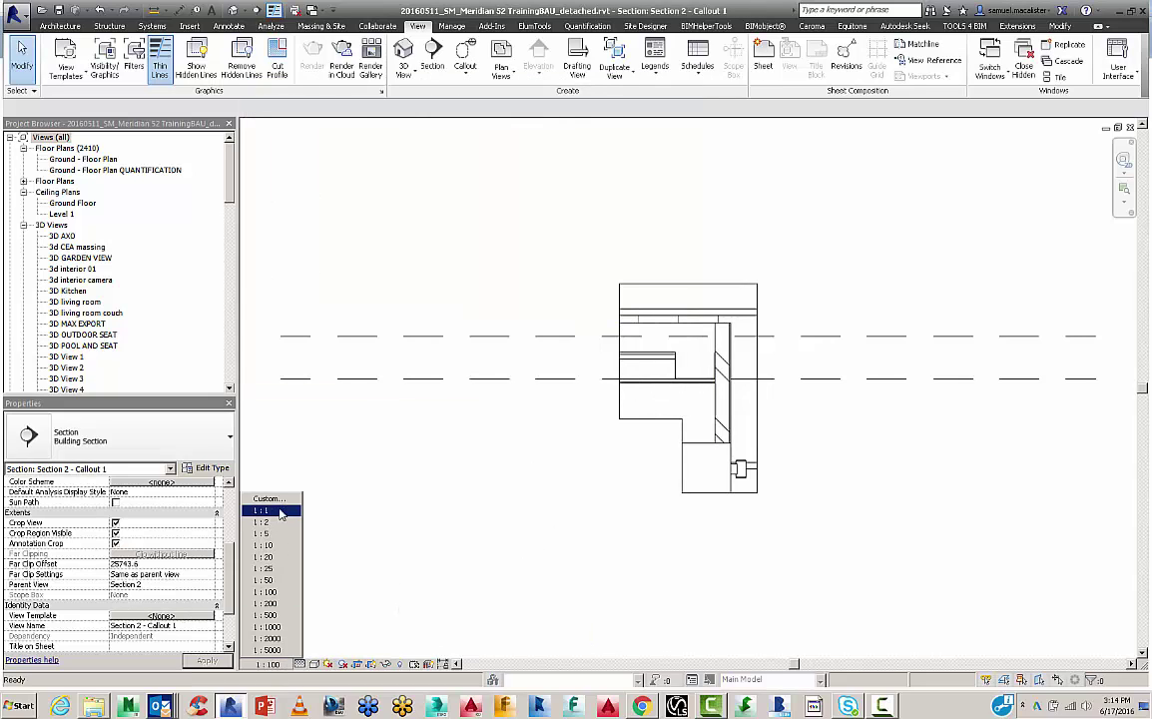
click(268, 545)
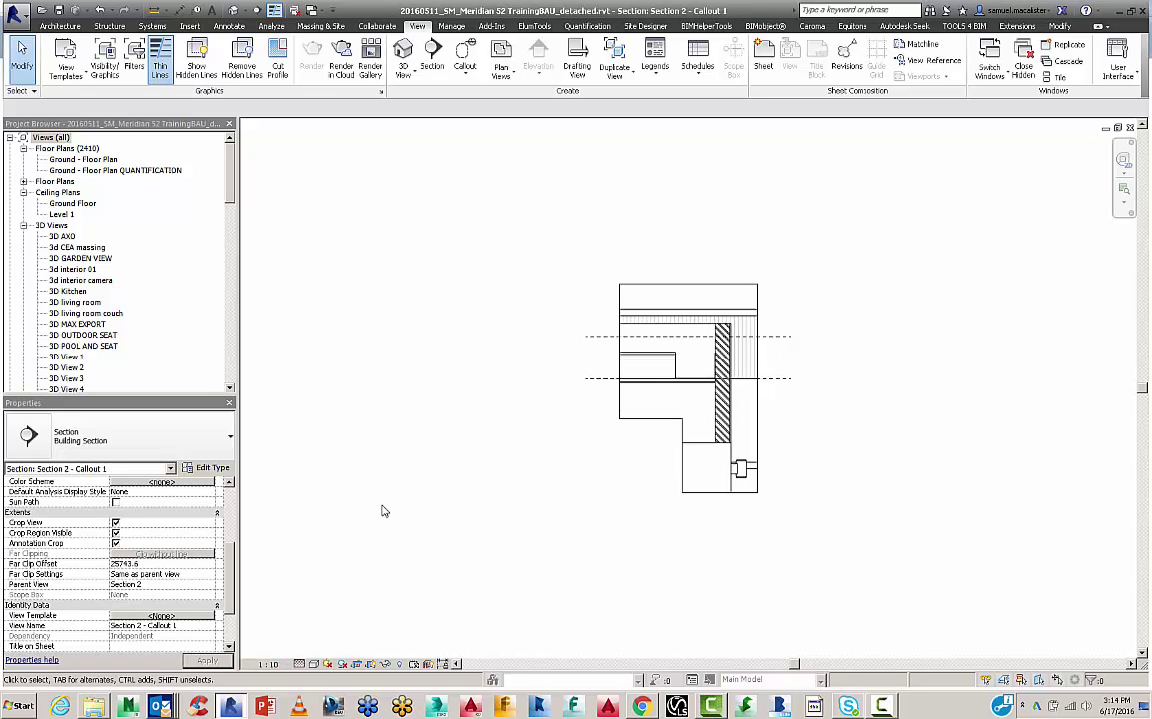
scroll(739, 365, up, 4)
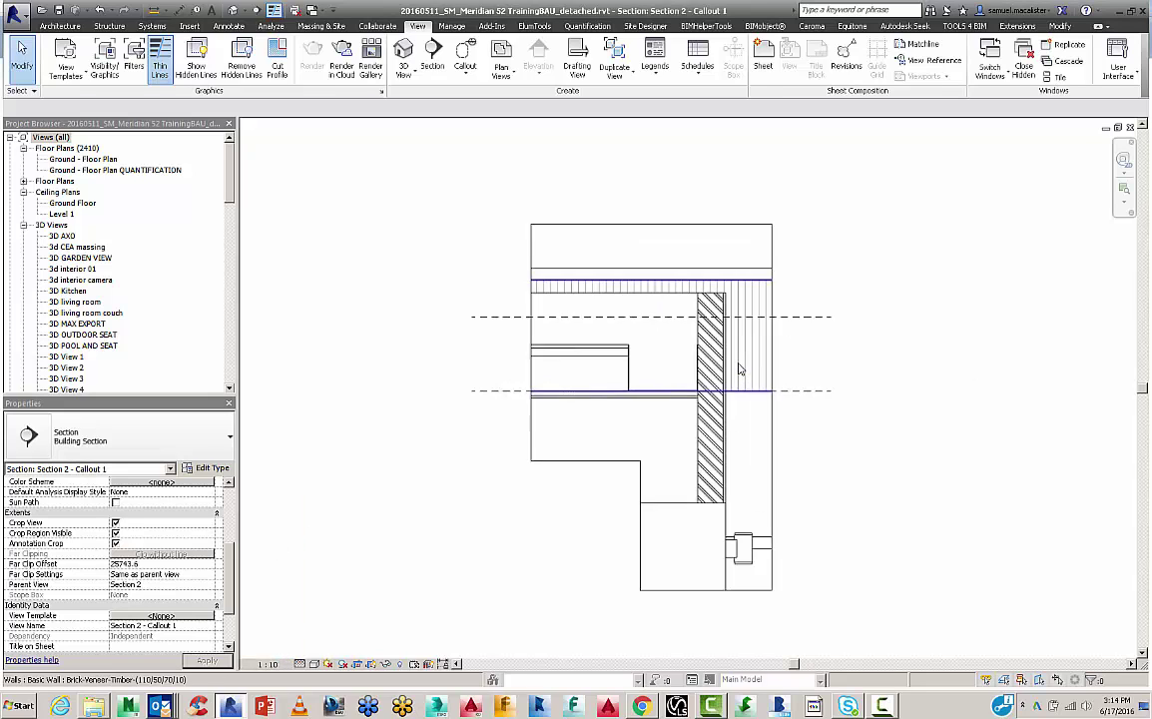
Show the level heads at the left ends of the FF FL and GF CL levels.
click(823, 399)
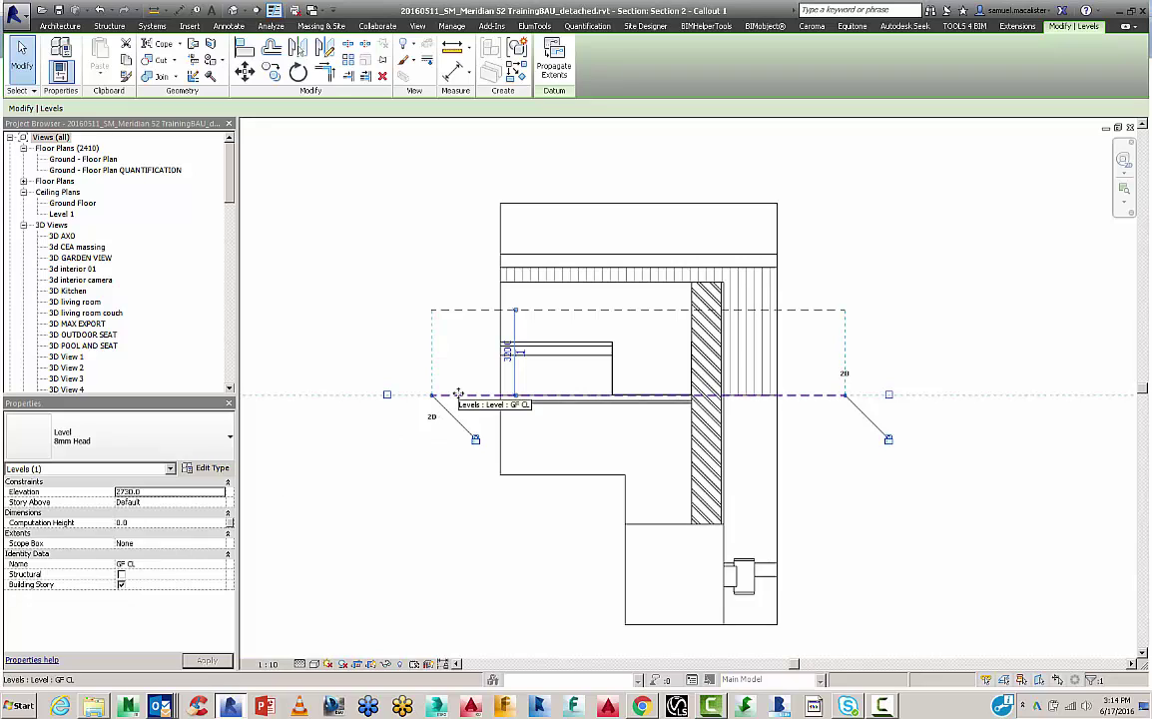
click(469, 316)
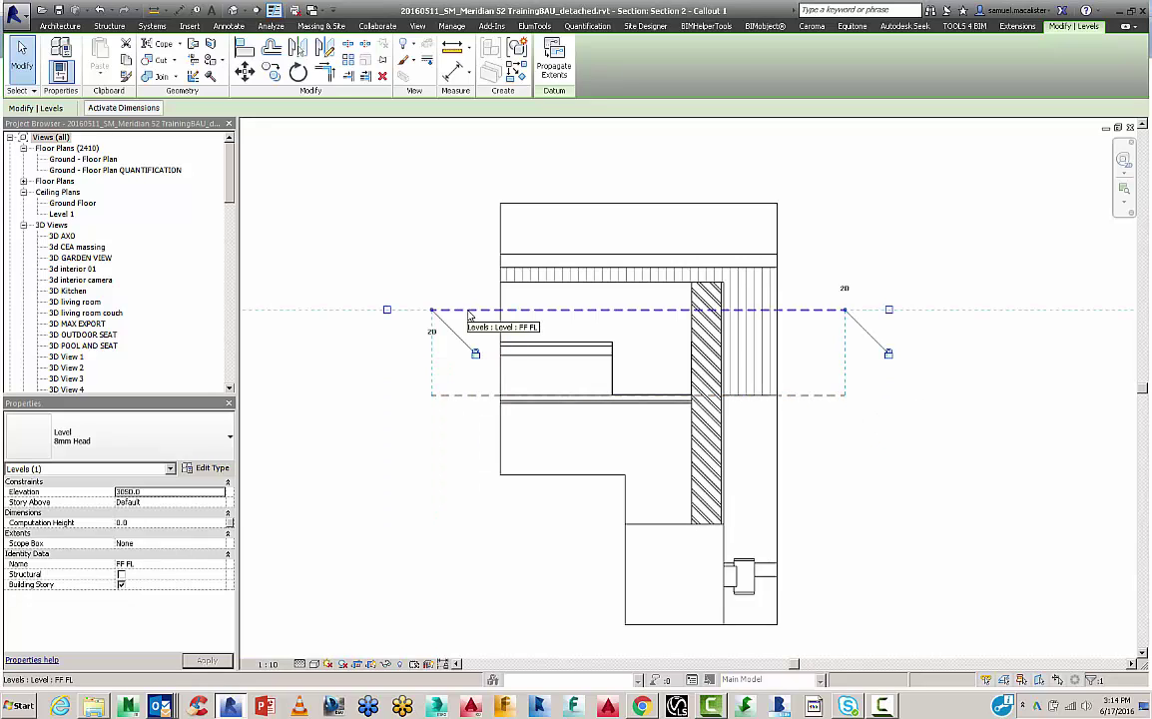
click(459, 396)
click(449, 413)
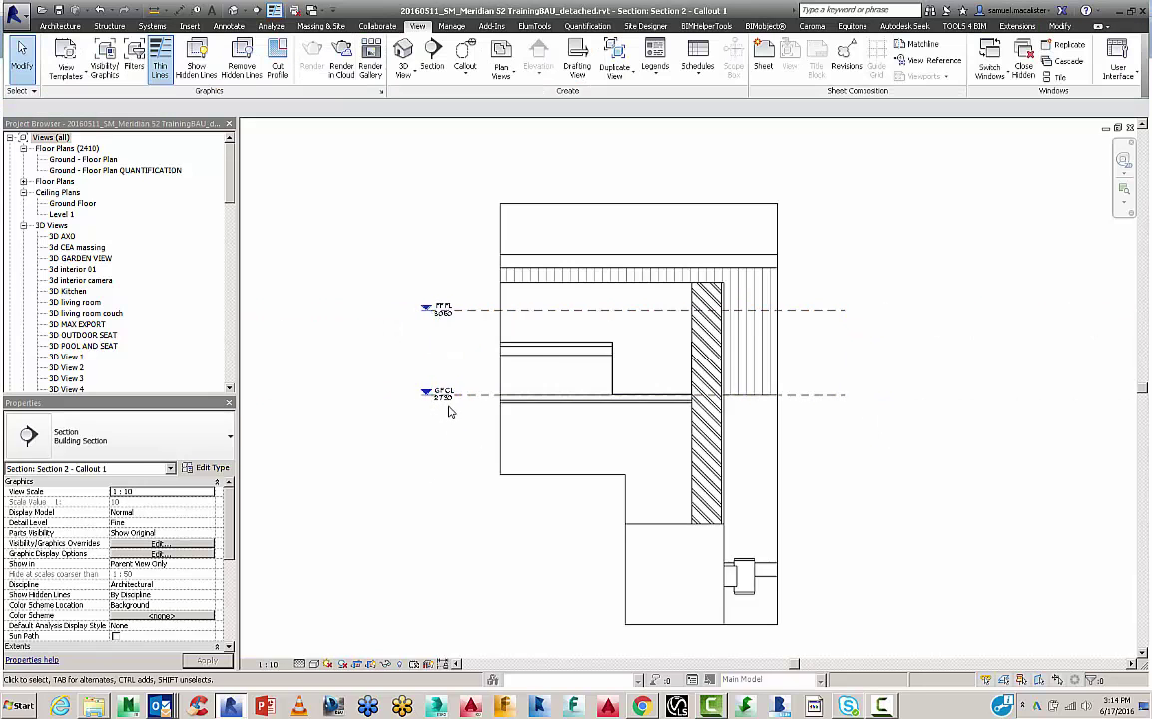
scroll(449, 413, up, 2)
scroll(893, 384, down, 3)
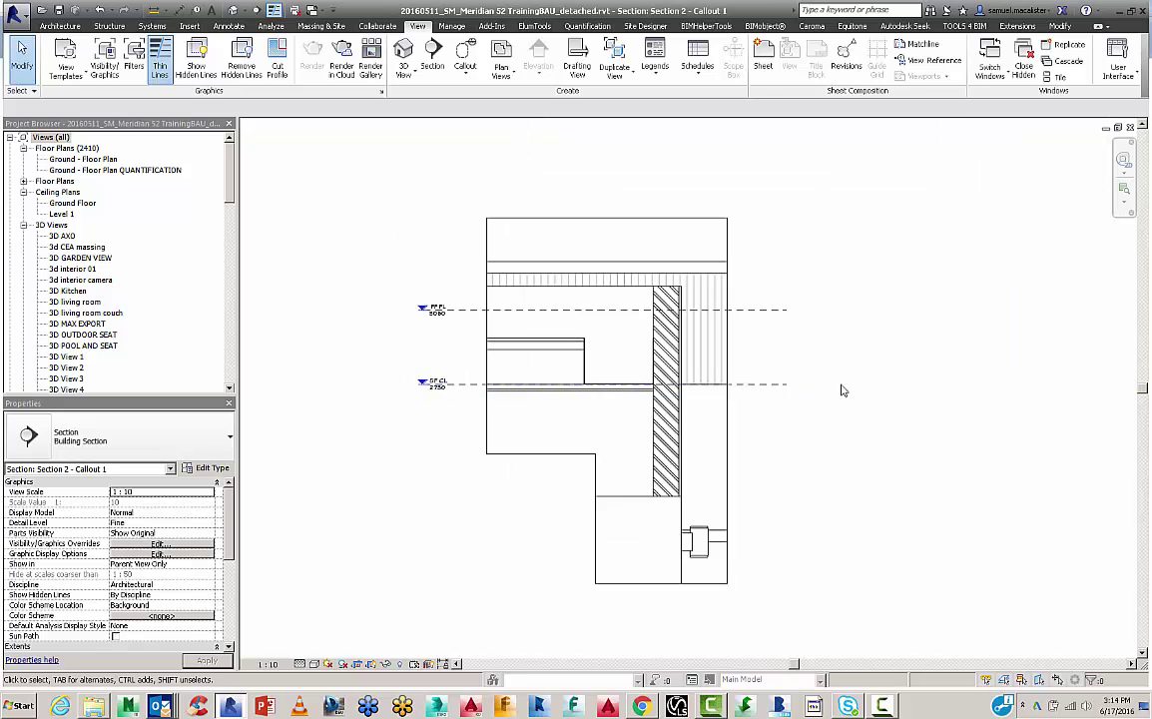
Show the level heads at the right ends of the GF CL and FF FL levels.
click(699, 384)
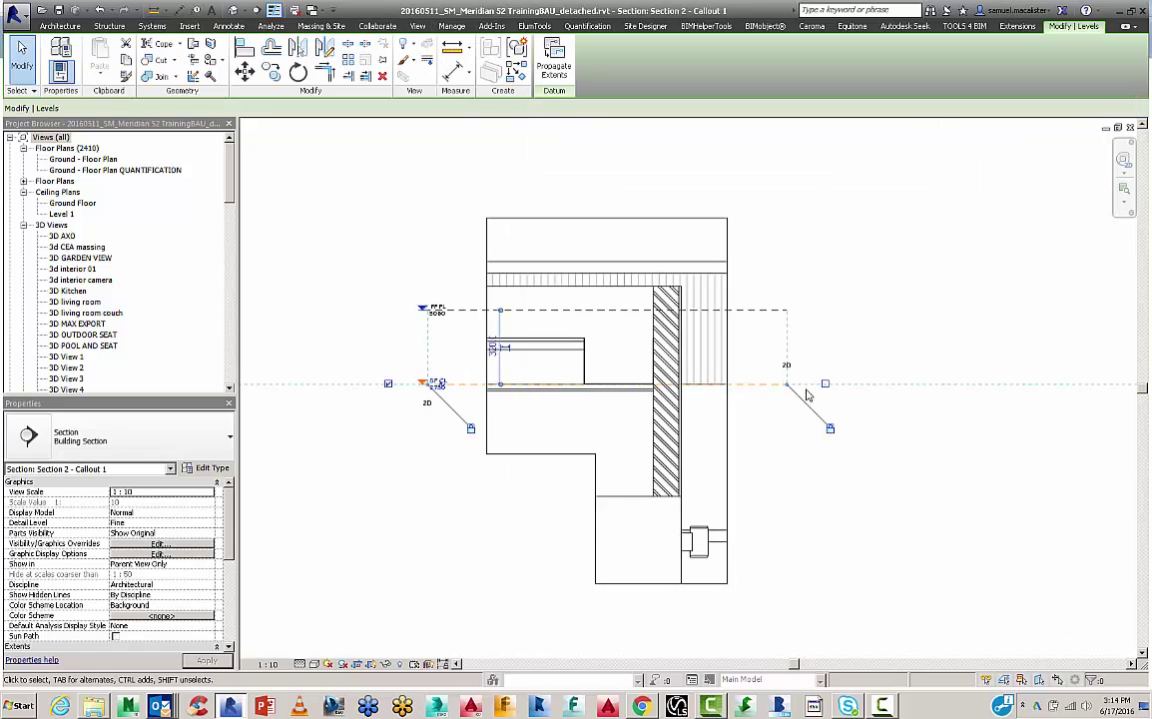
click(767, 317)
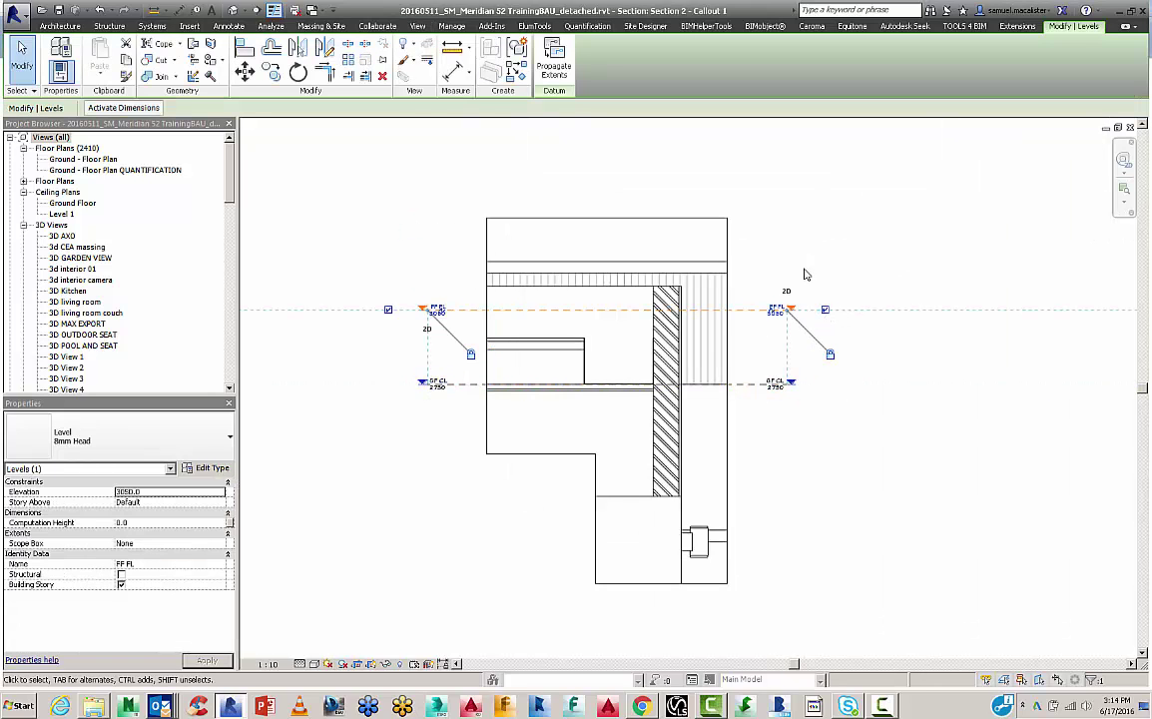
click(841, 452)
scroll(766, 265, up, 3)
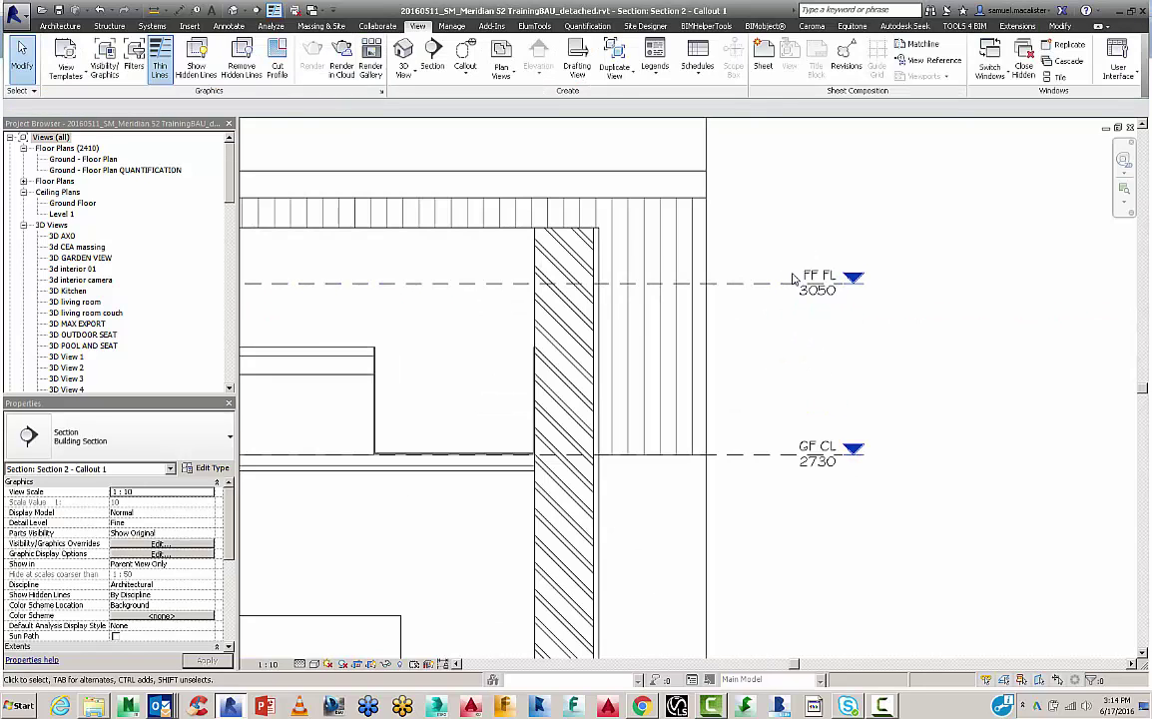
scroll(793, 277, down, 3)
Select the roof, the box gutter and the callout's crop region in turn to examine them.
click(515, 328)
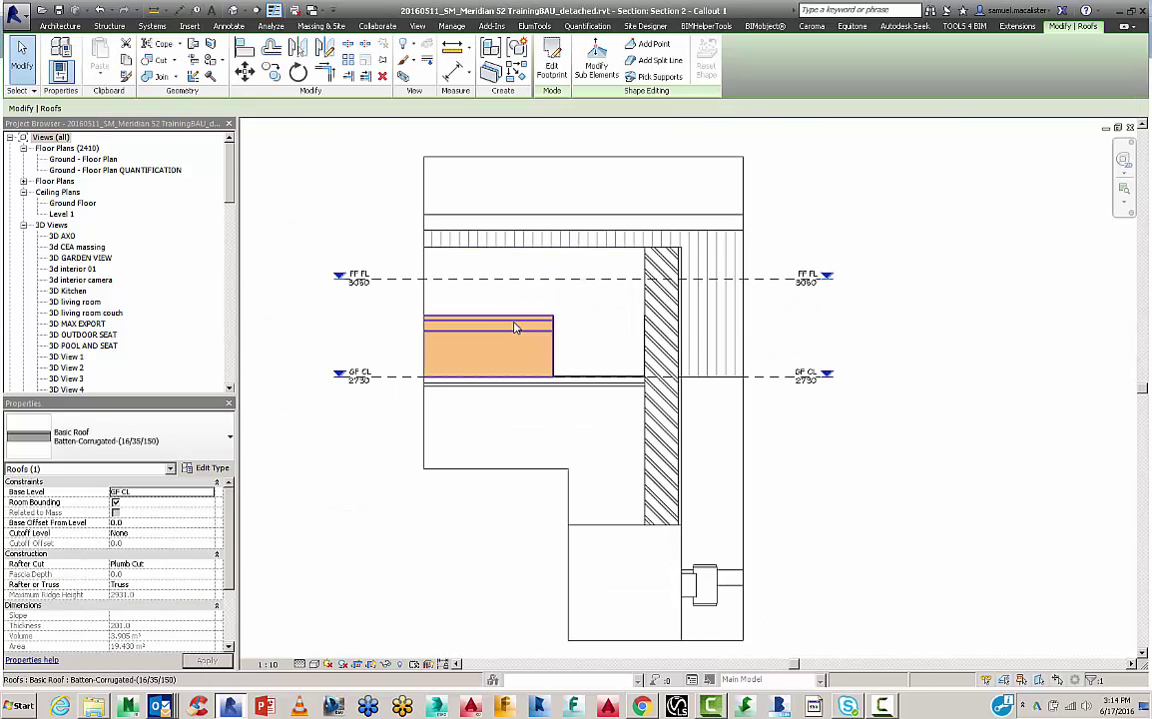
click(567, 382)
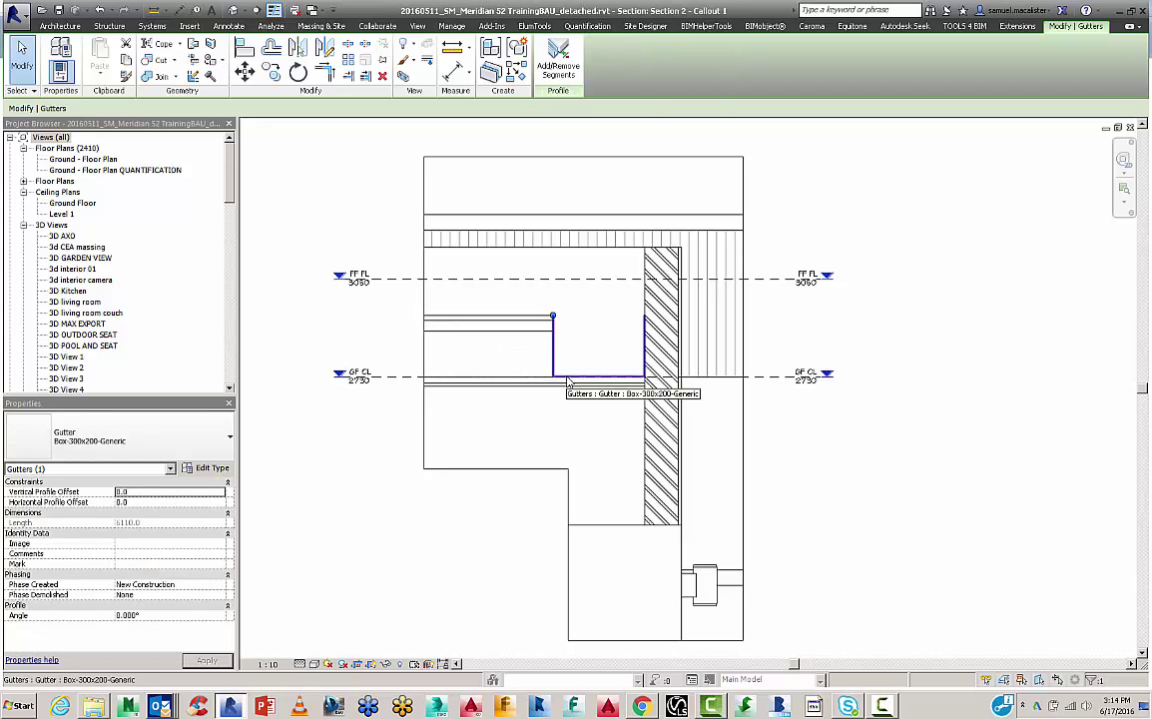
click(560, 471)
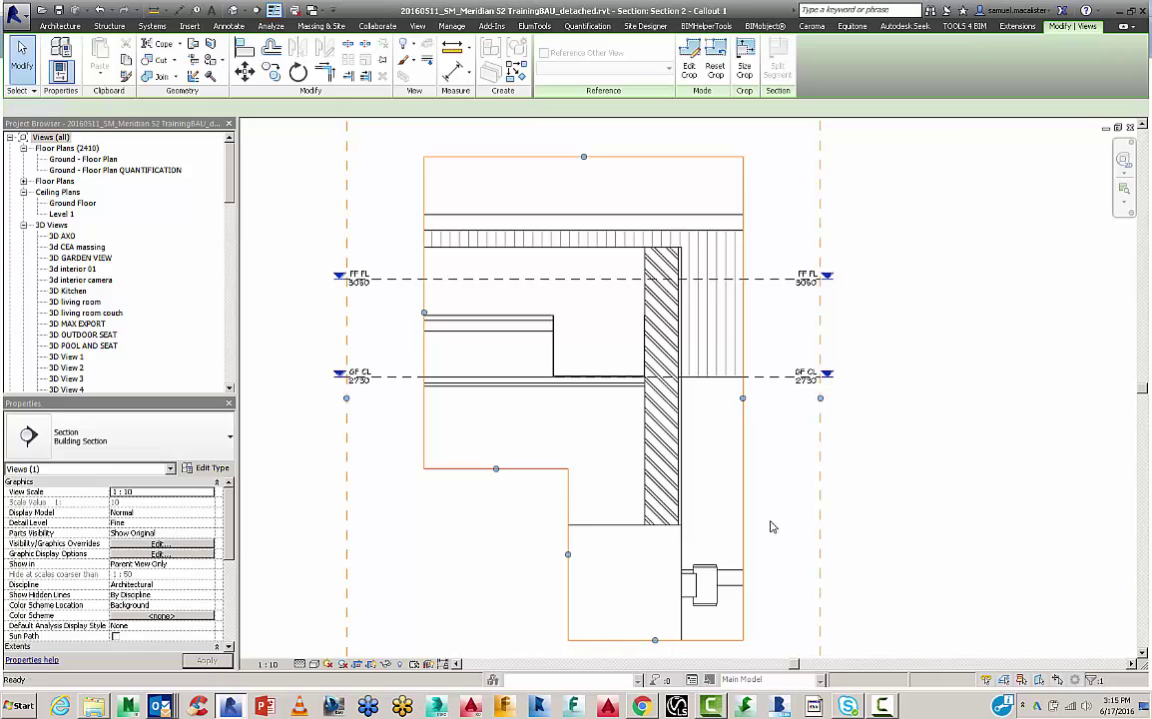
key(Escape)
click(744, 504)
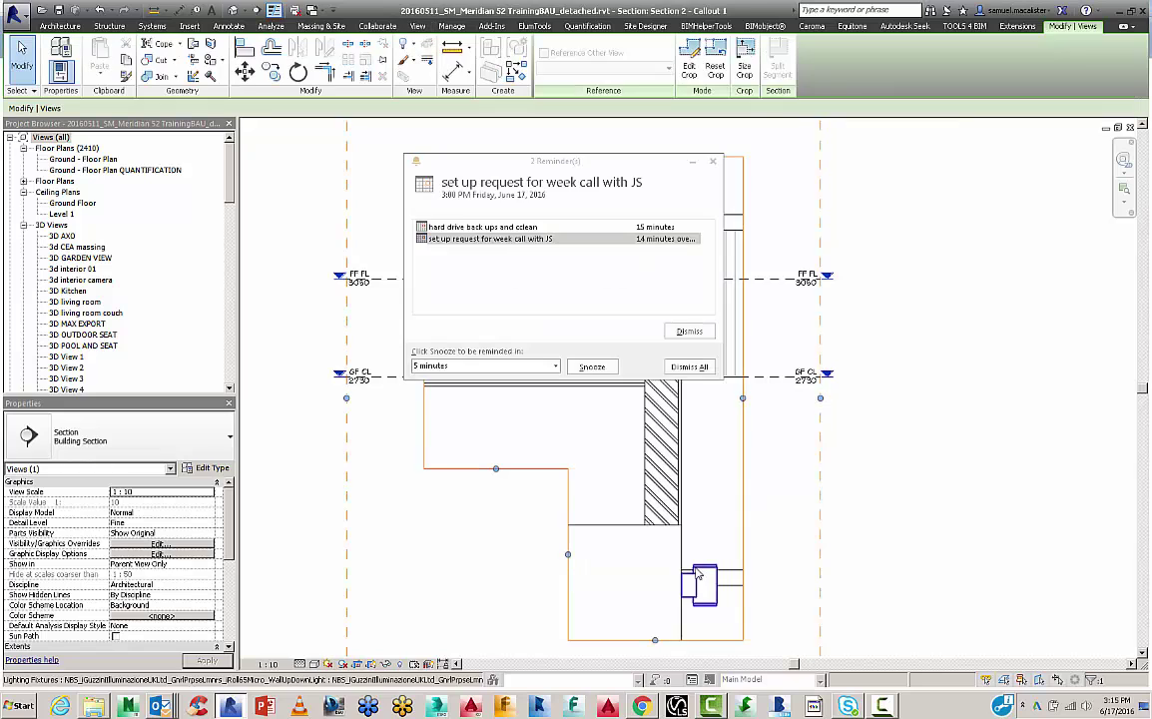
Dismiss the calendar reminder window, clear the crop region selection and close Outlook.
click(712, 161)
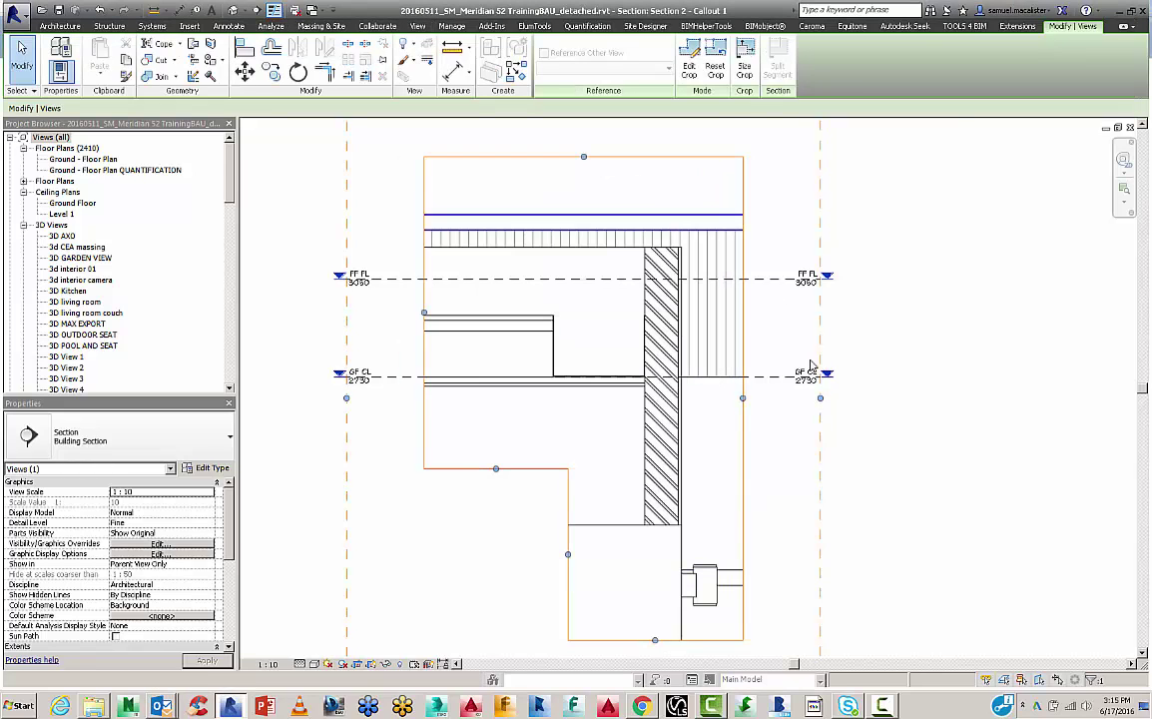
key(Escape)
right_click(160, 706)
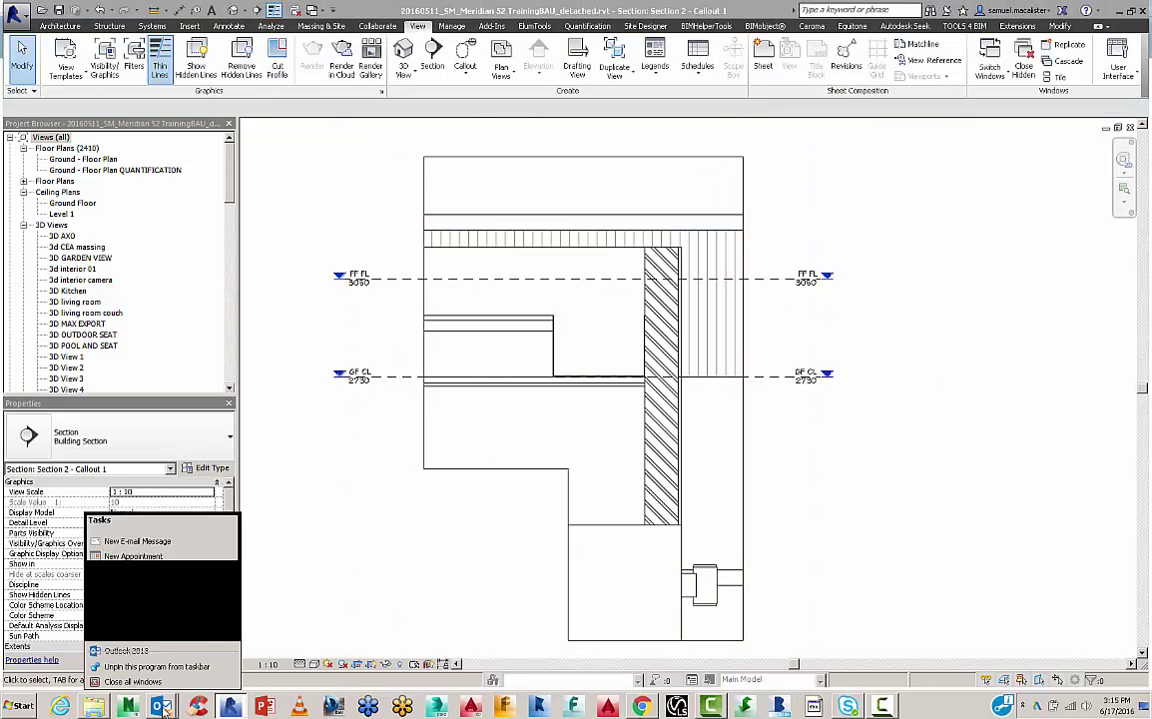
click(518, 625)
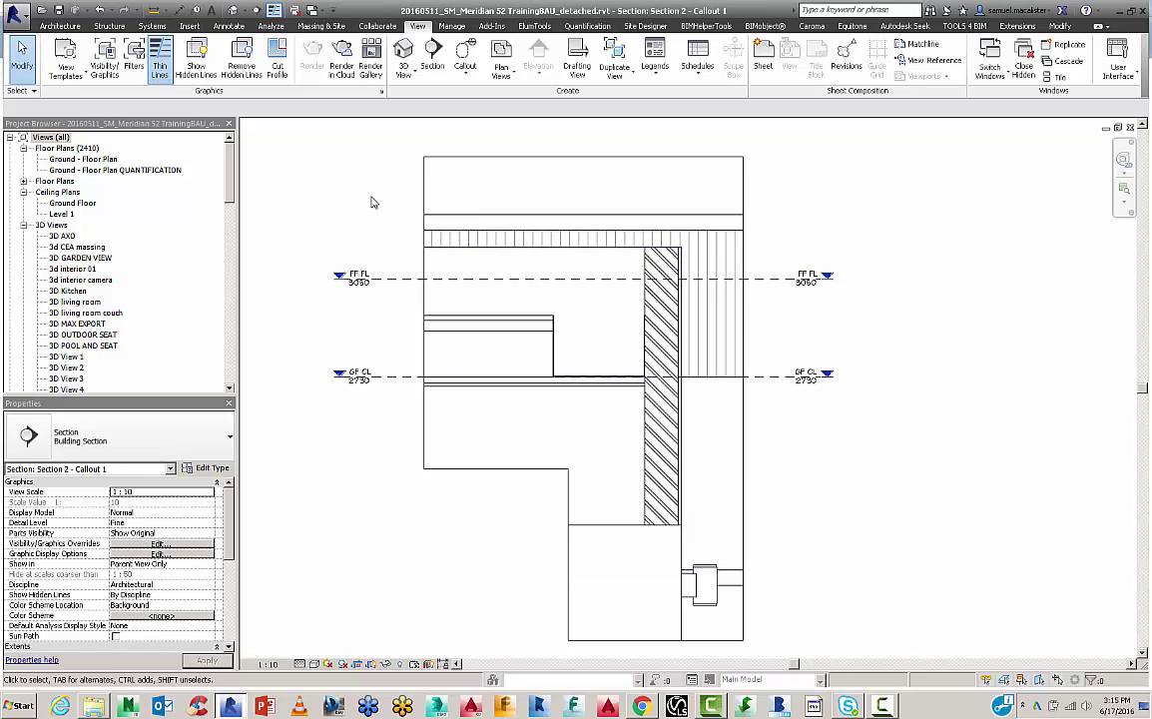
Turn off Thin Lines so the callout displays its true line weights.
click(273, 10)
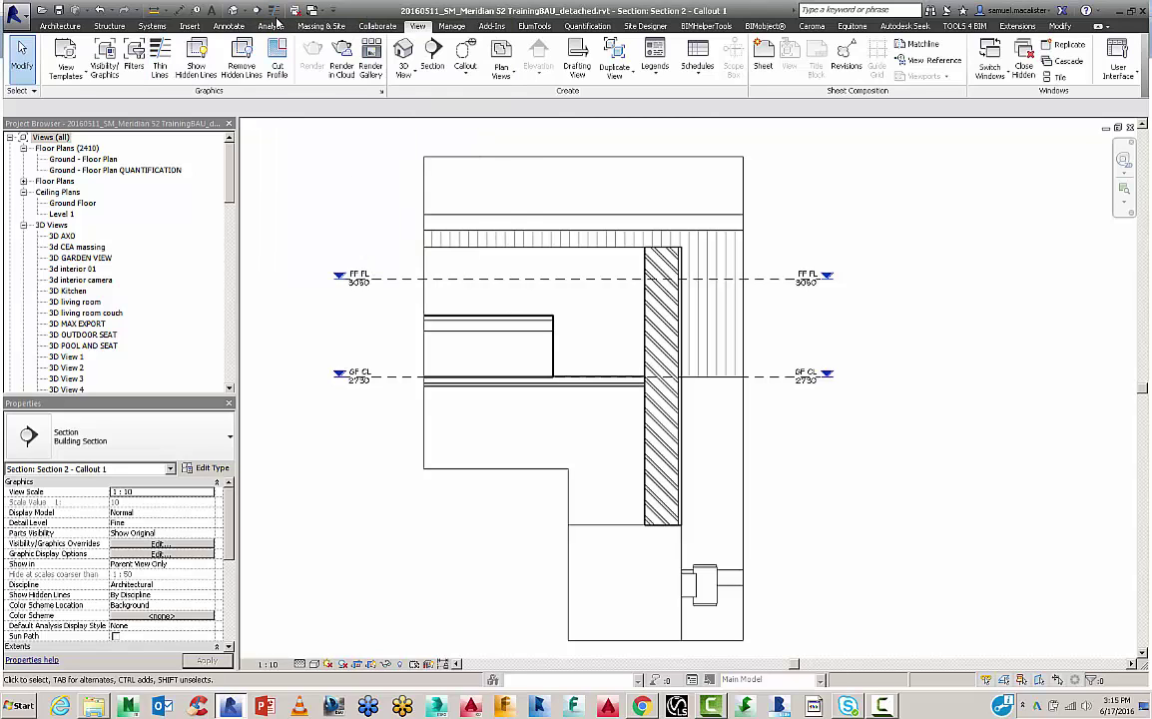
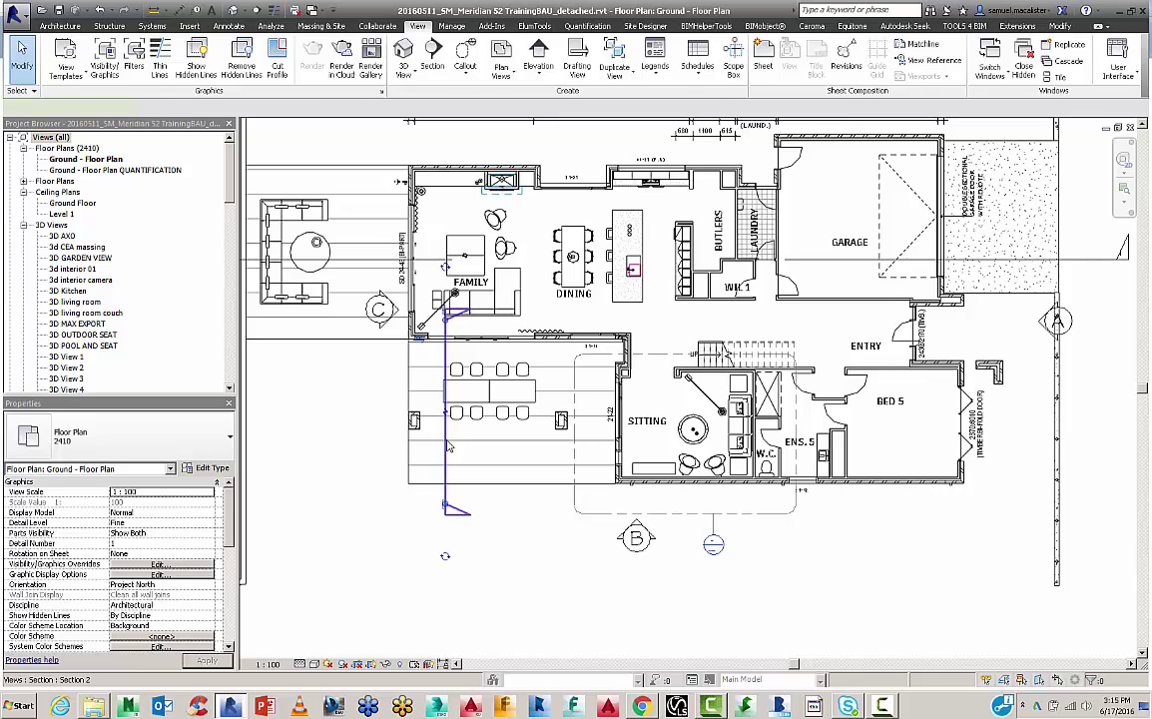
Close both ground floor plans, the Level 1 ceiling plan and the SYNC C4R drafting view to return to the callout.
click(447, 445)
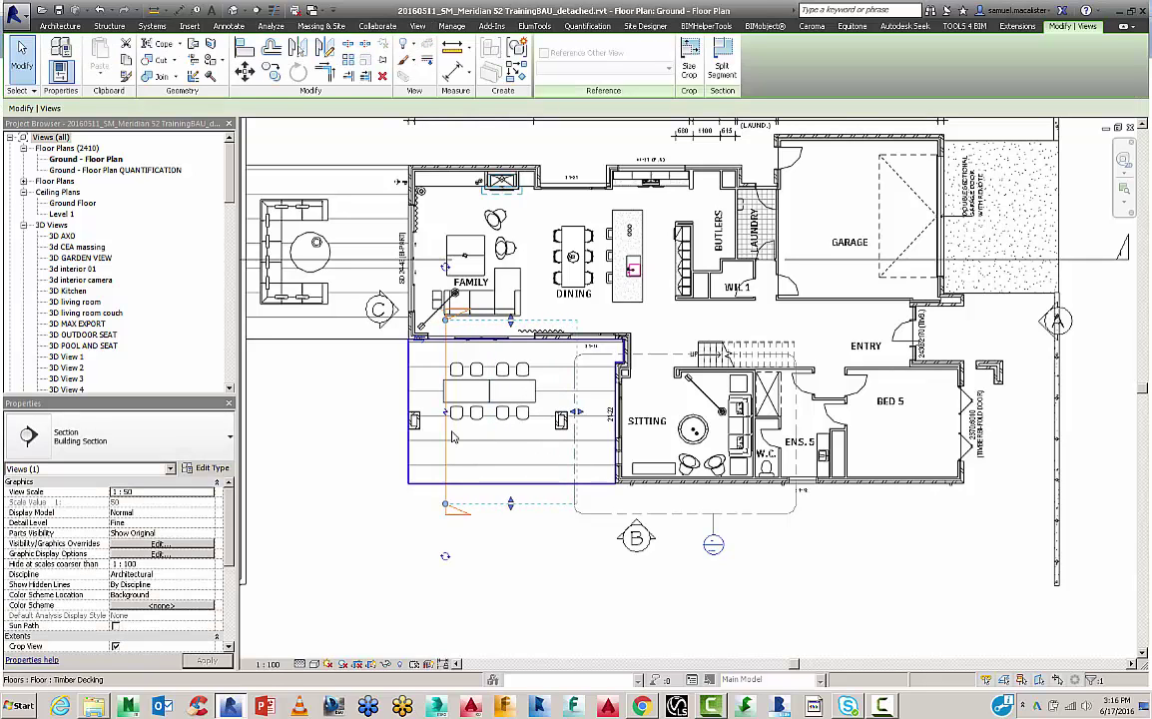
click(1129, 128)
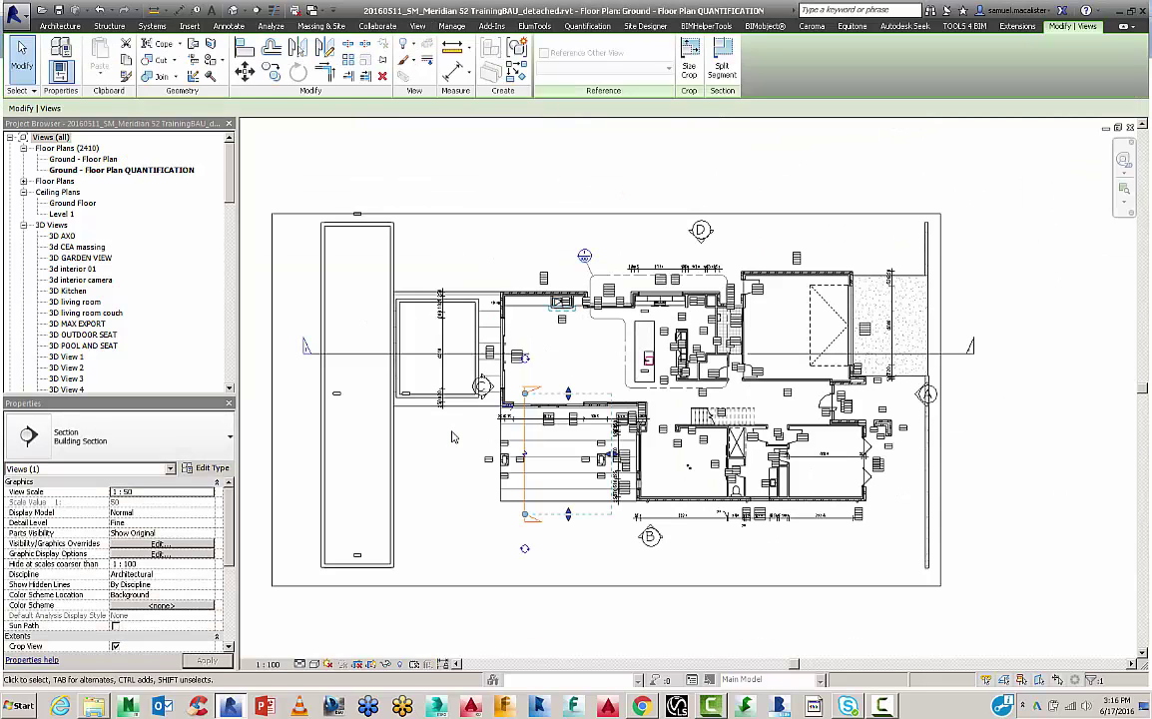
click(1129, 127)
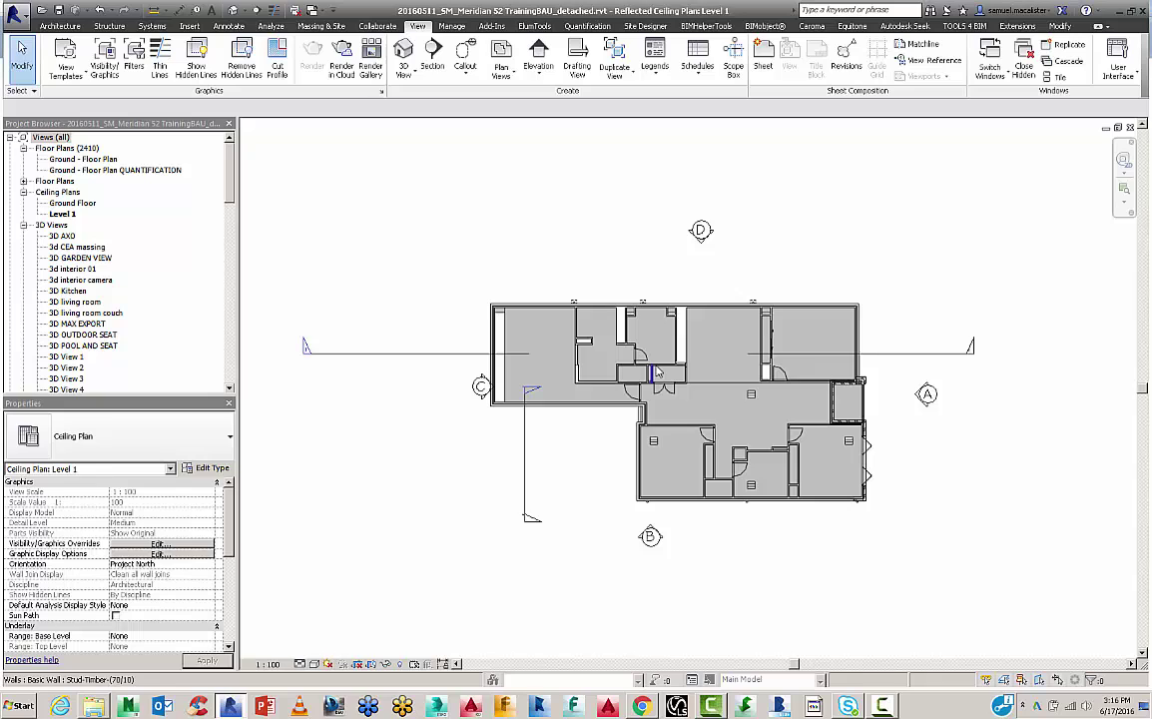
click(1129, 128)
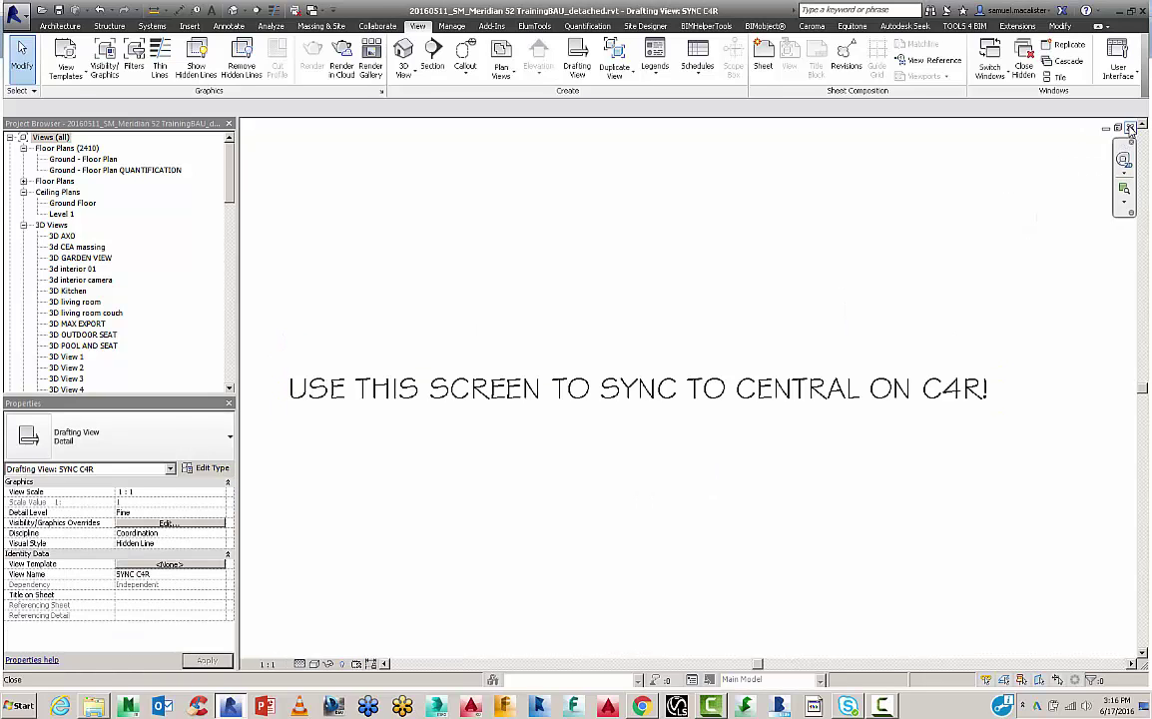
click(1129, 128)
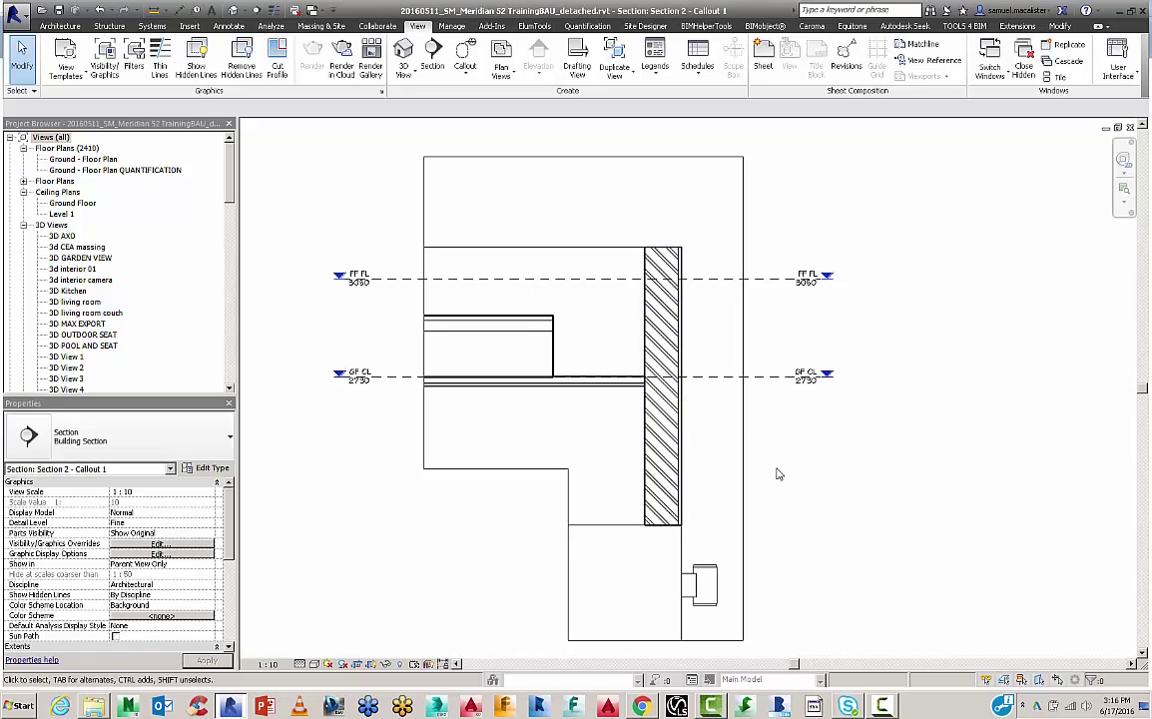
click(710, 594)
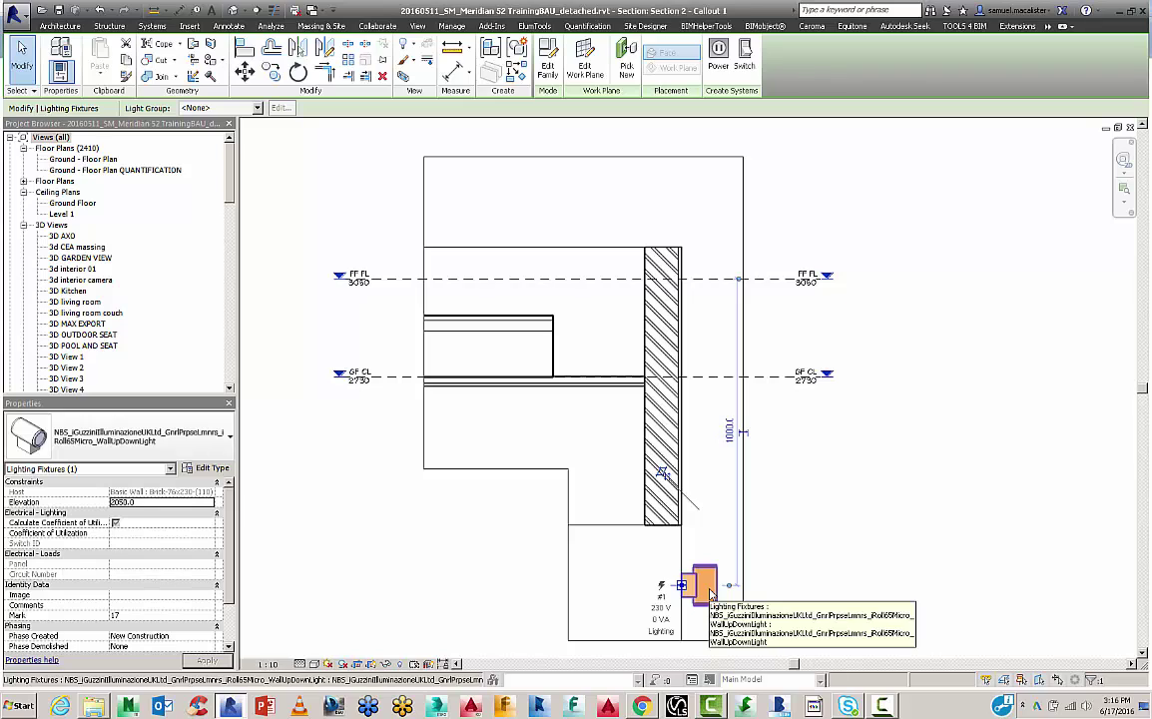
right_click(710, 594)
mouse_move(810, 393)
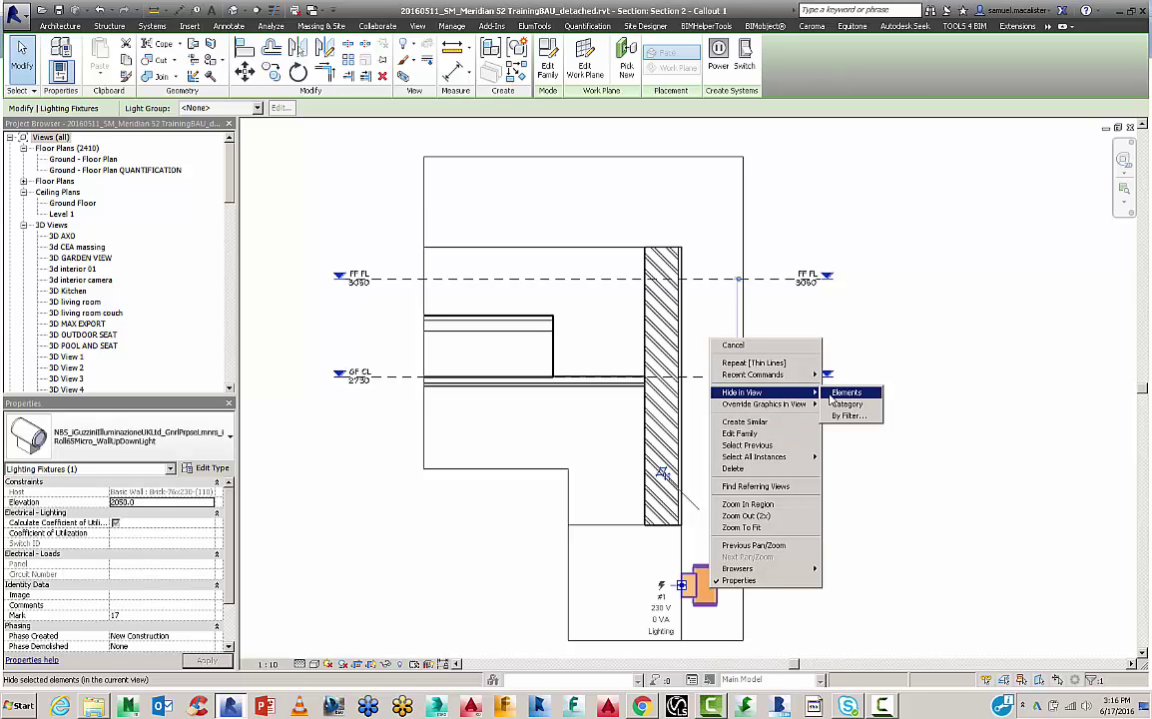
click(844, 416)
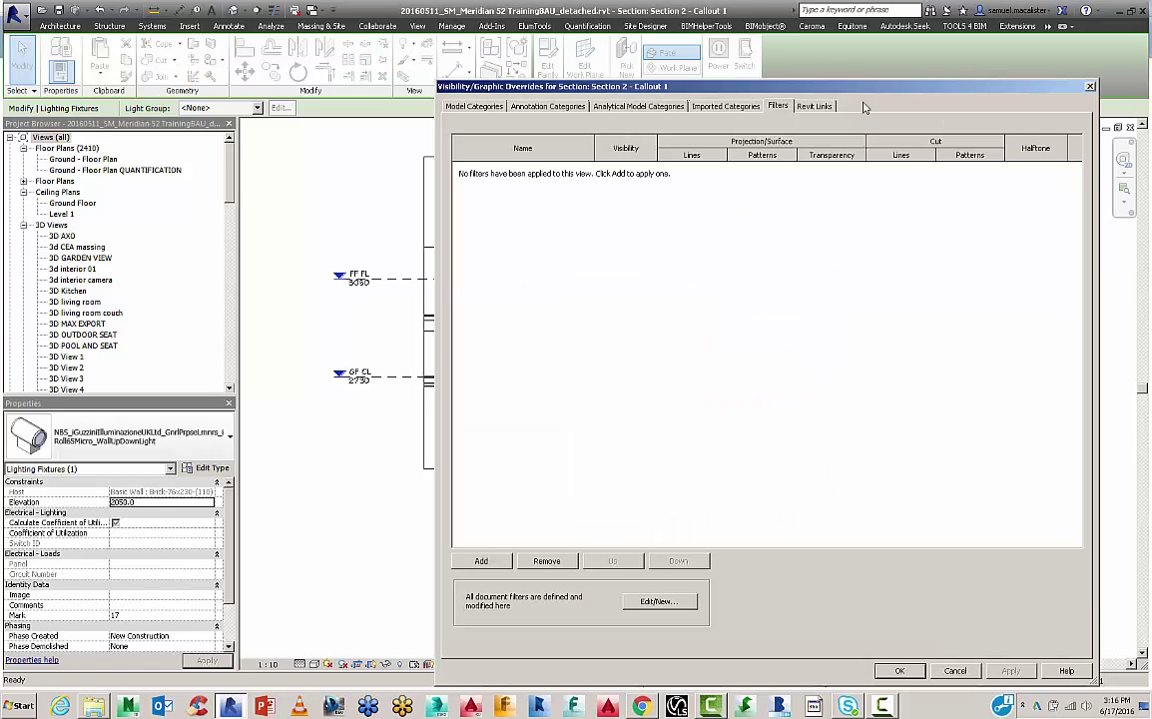
click(1090, 87)
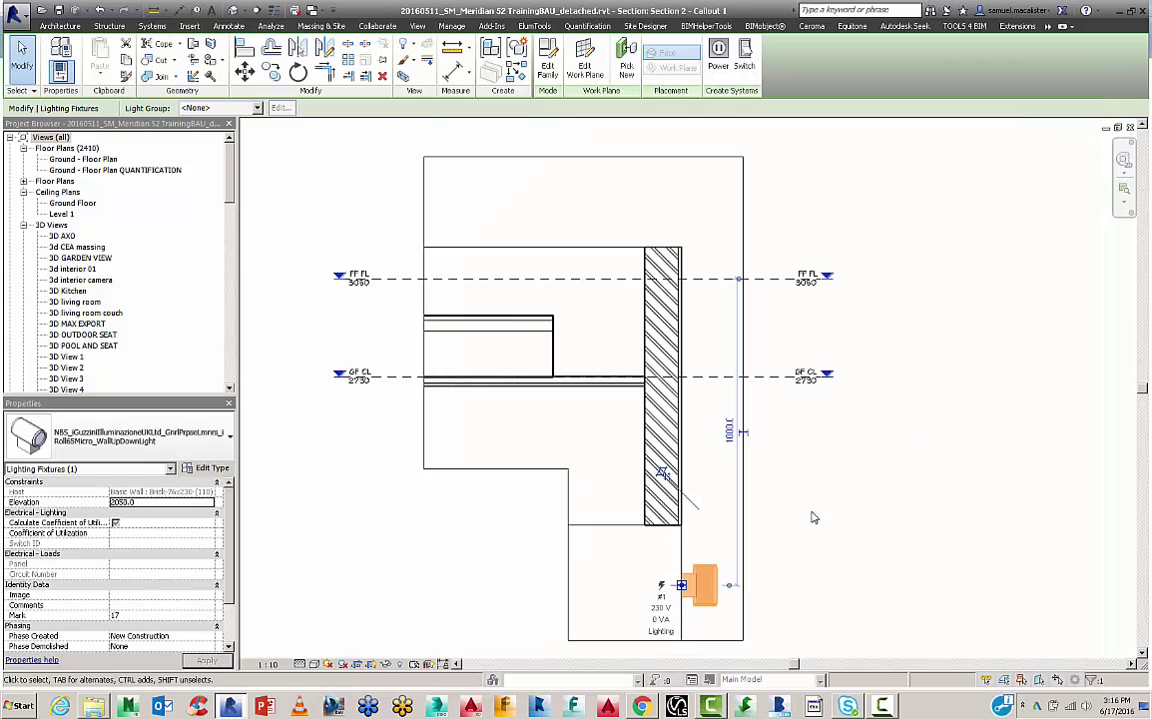
click(707, 509)
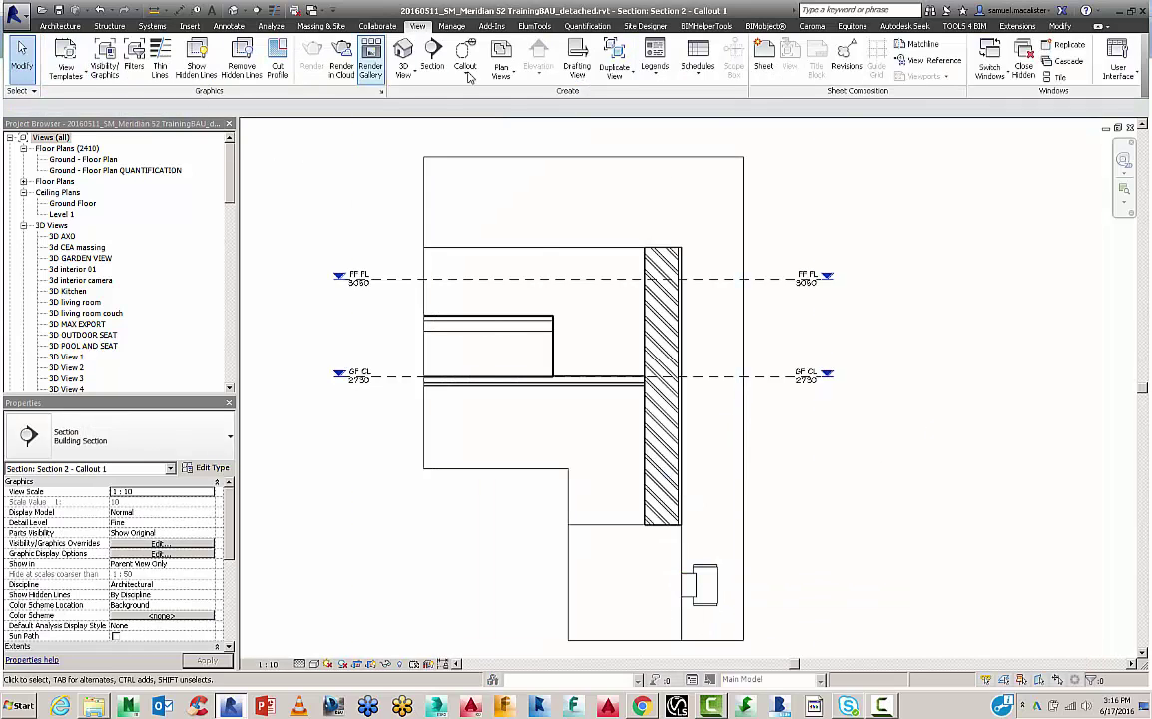
Hide the Lighting Fixtures category in the callout view through its Visibility/Graphic Overrides.
click(104, 58)
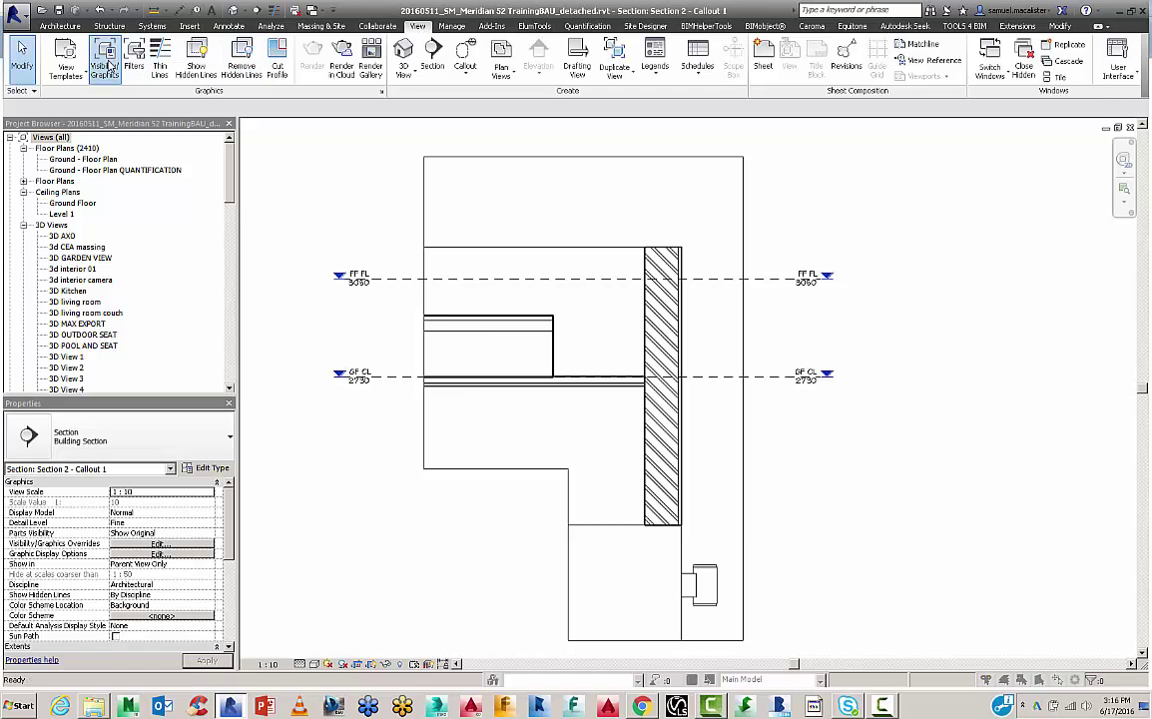
drag(589, 91, 532, 36)
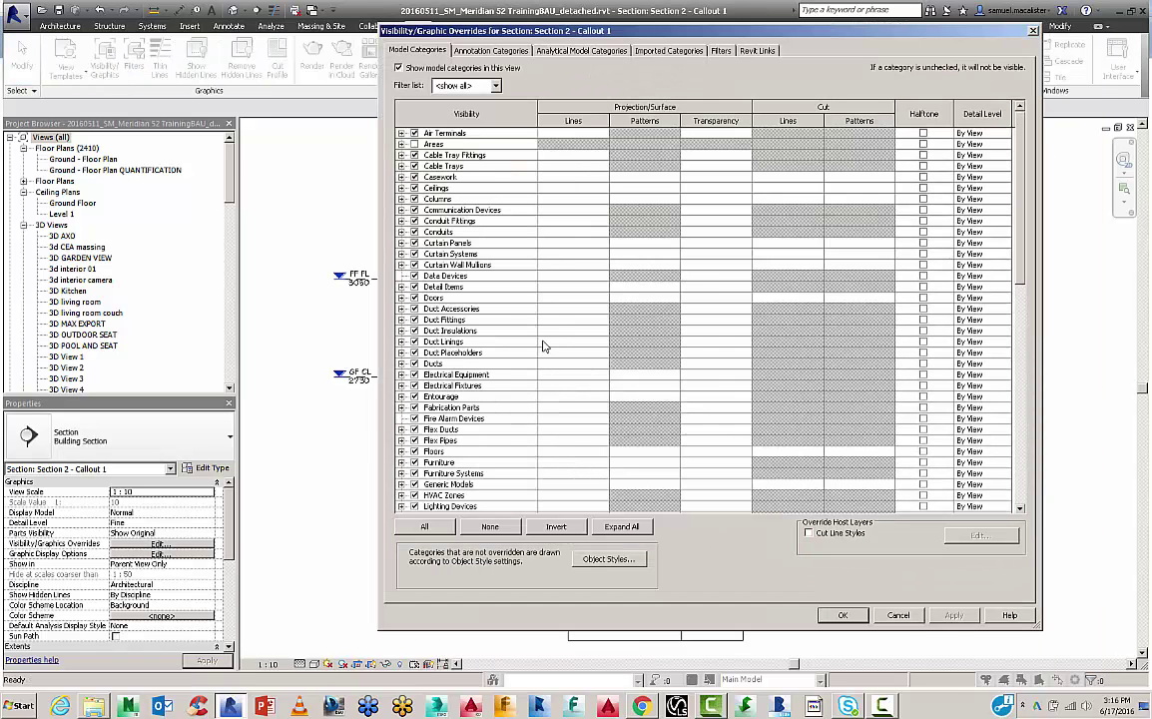
drag(1019, 310, 1009, 397)
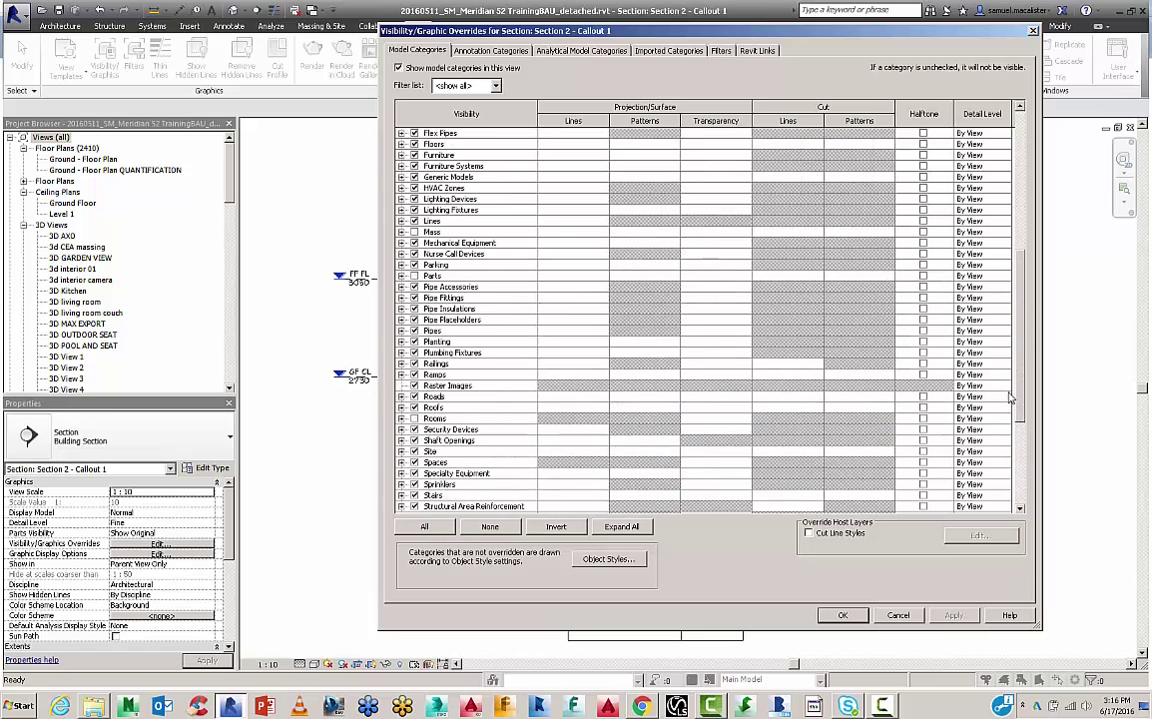
click(414, 210)
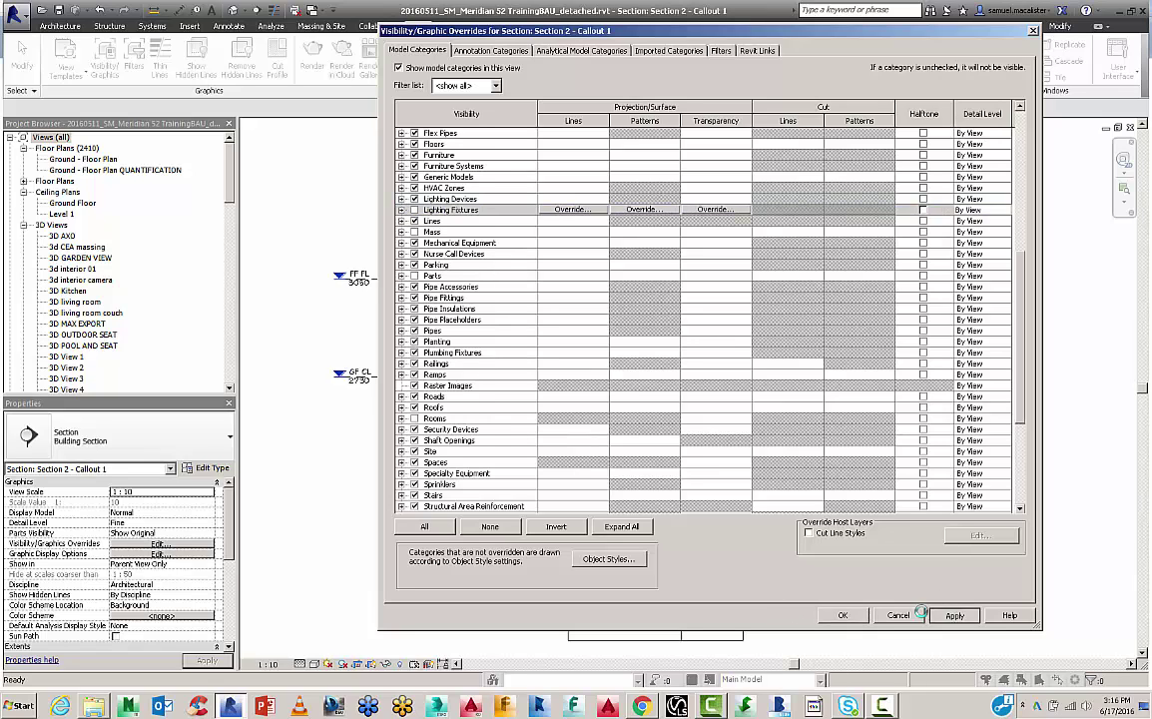
click(844, 614)
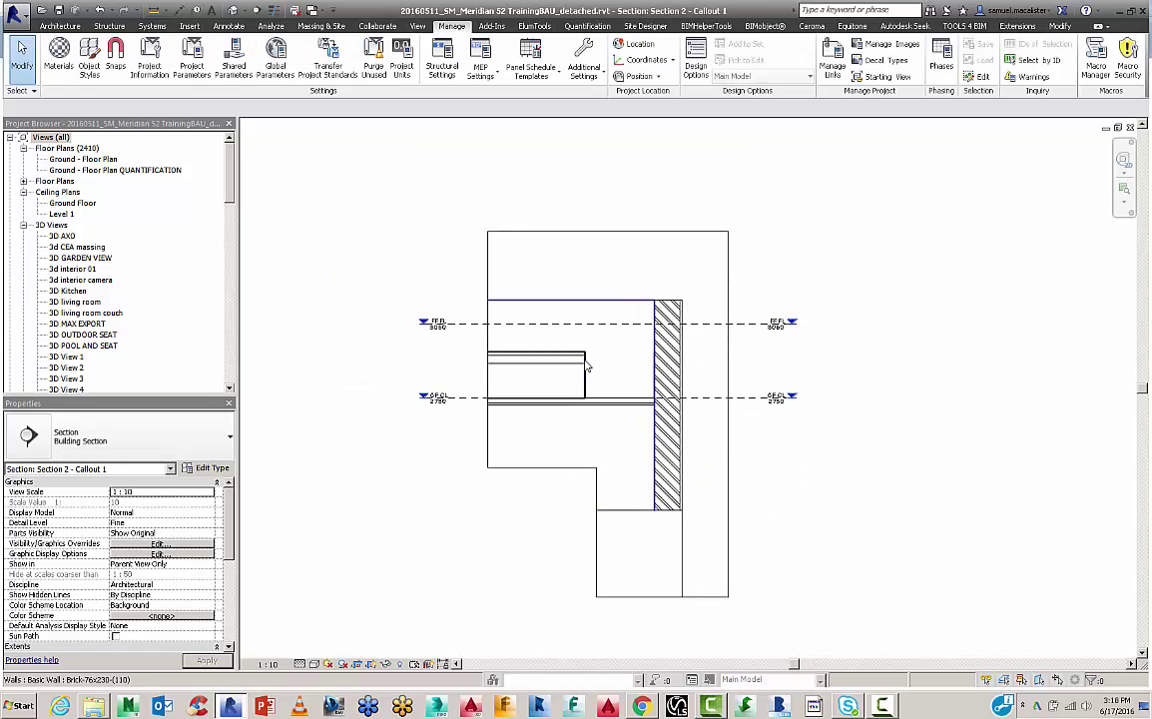
Set the profile of the Box-300x200-Generic gutter type to Profile-Gutter-Eaves-Generic : 100x100 and apply it.
scroll(661, 374, up, 4)
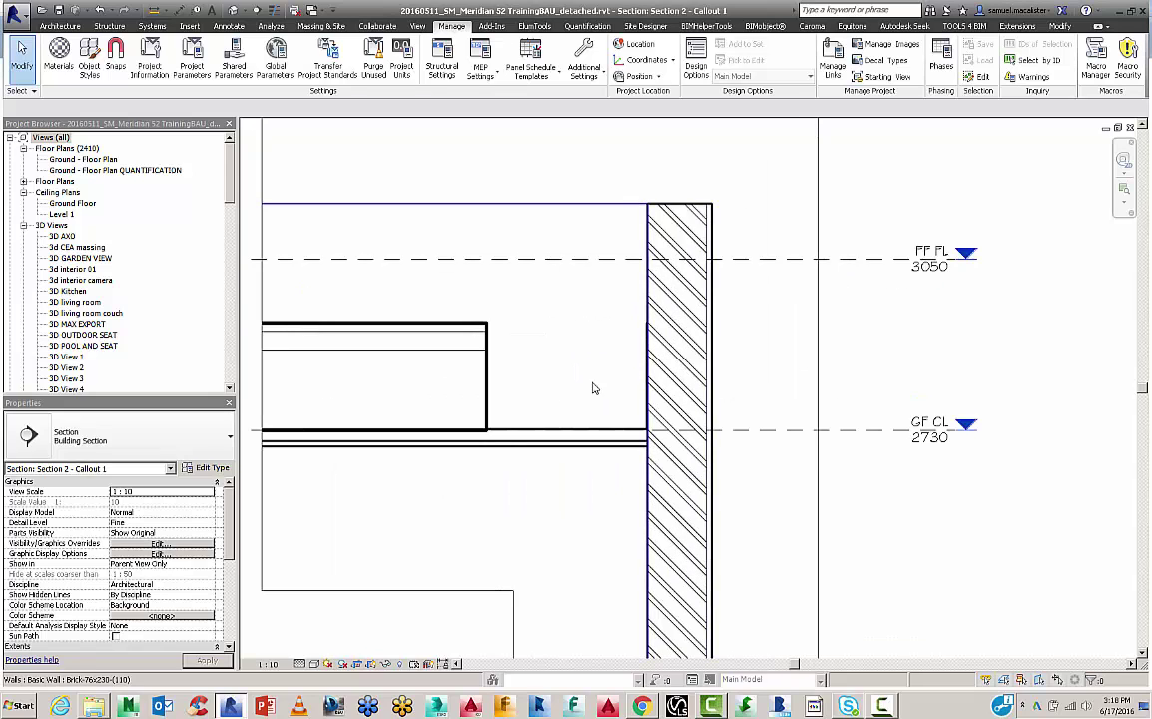
scroll(499, 432, up, 2)
click(504, 432)
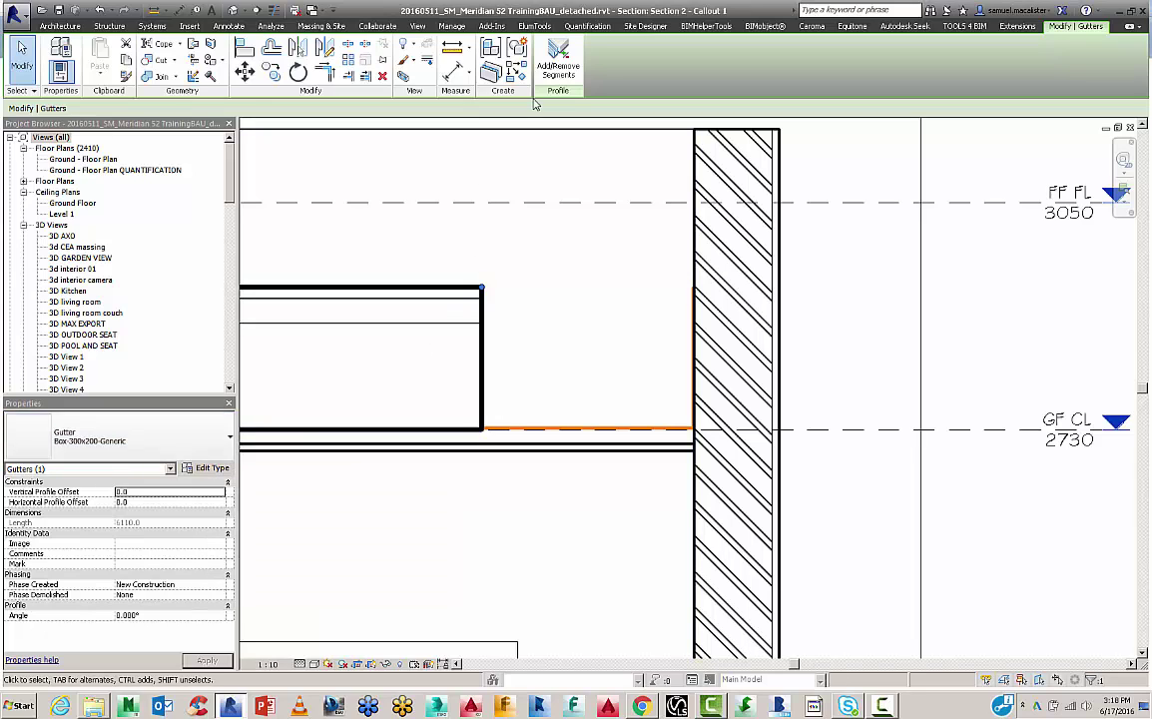
click(206, 468)
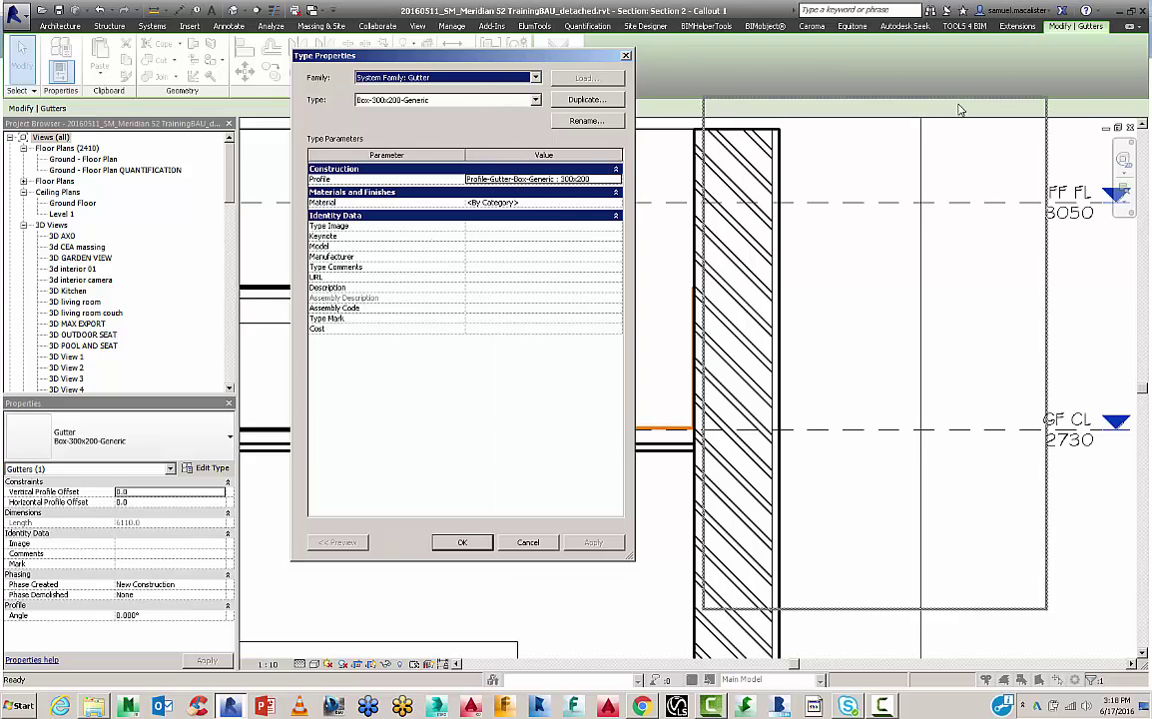
drag(543, 58, 980, 110)
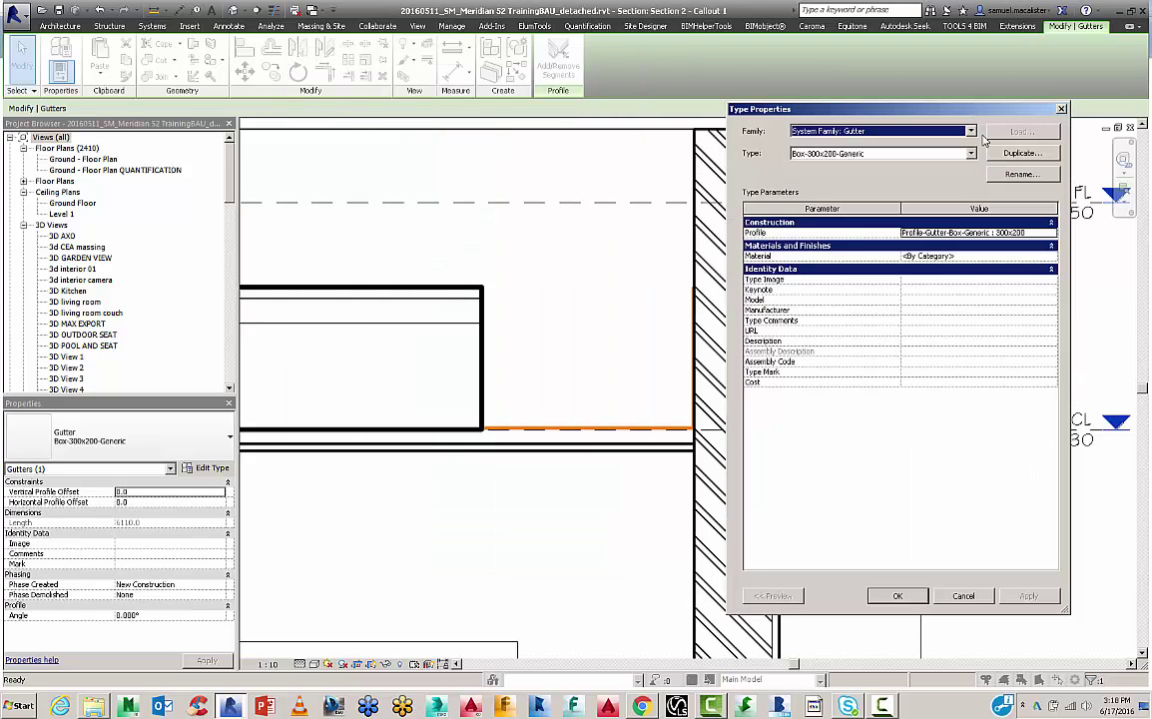
click(1051, 232)
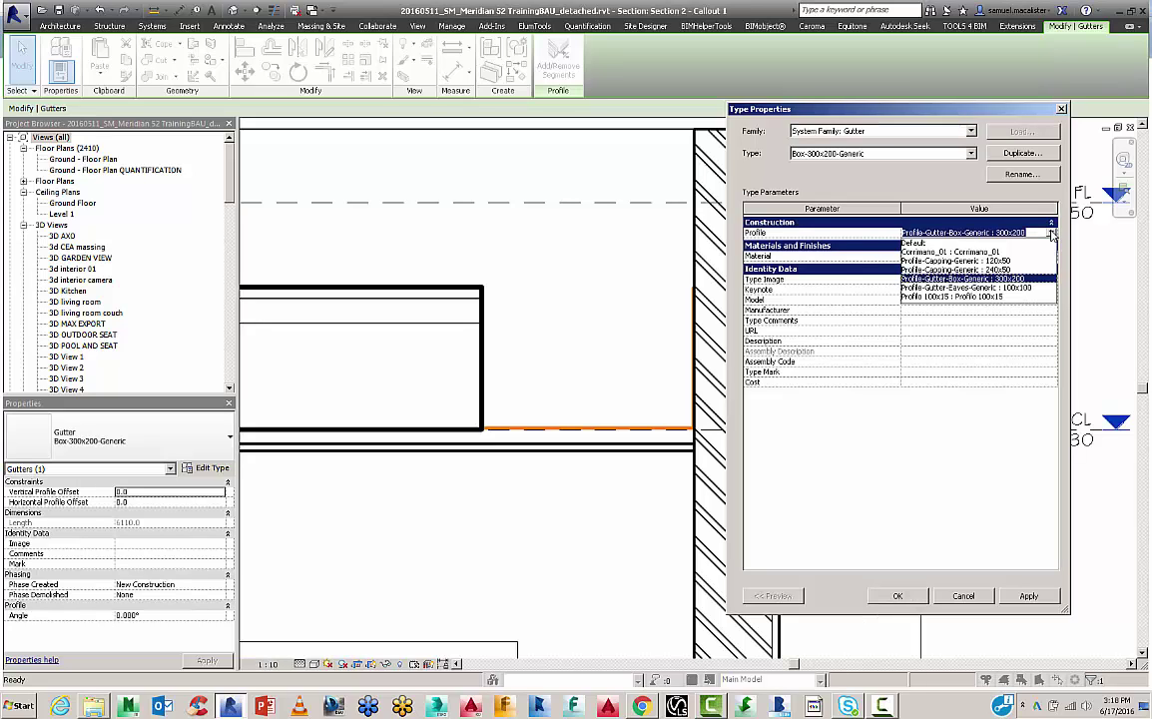
click(955, 287)
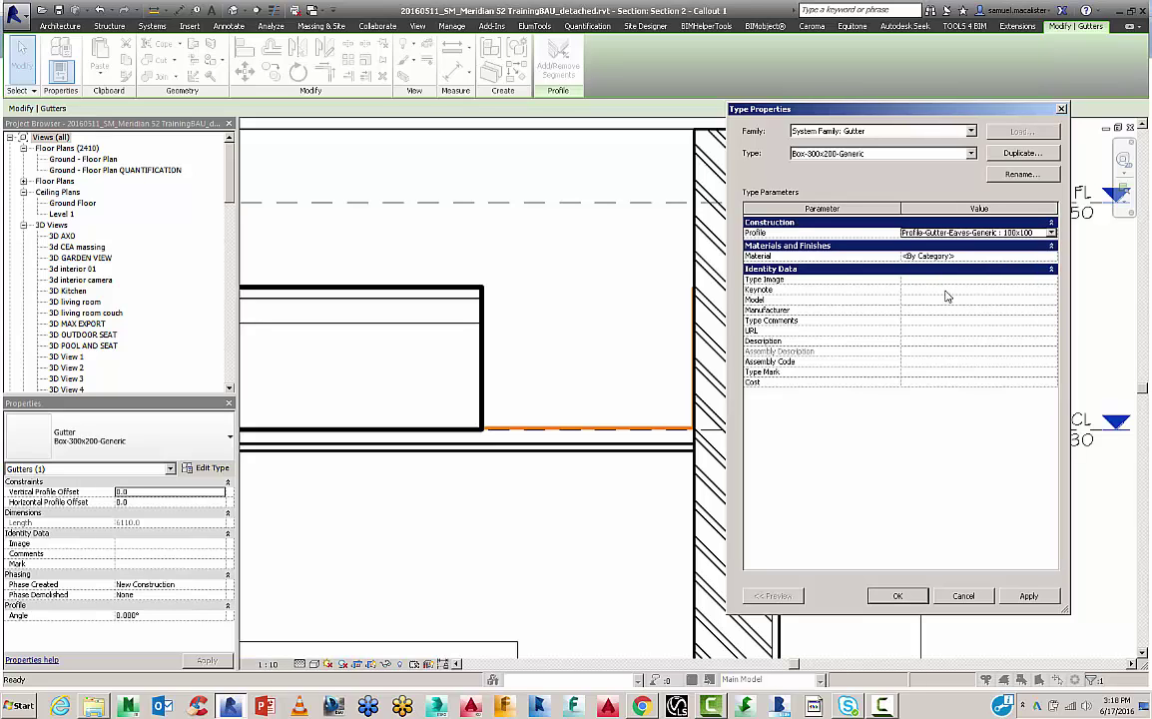
click(1029, 594)
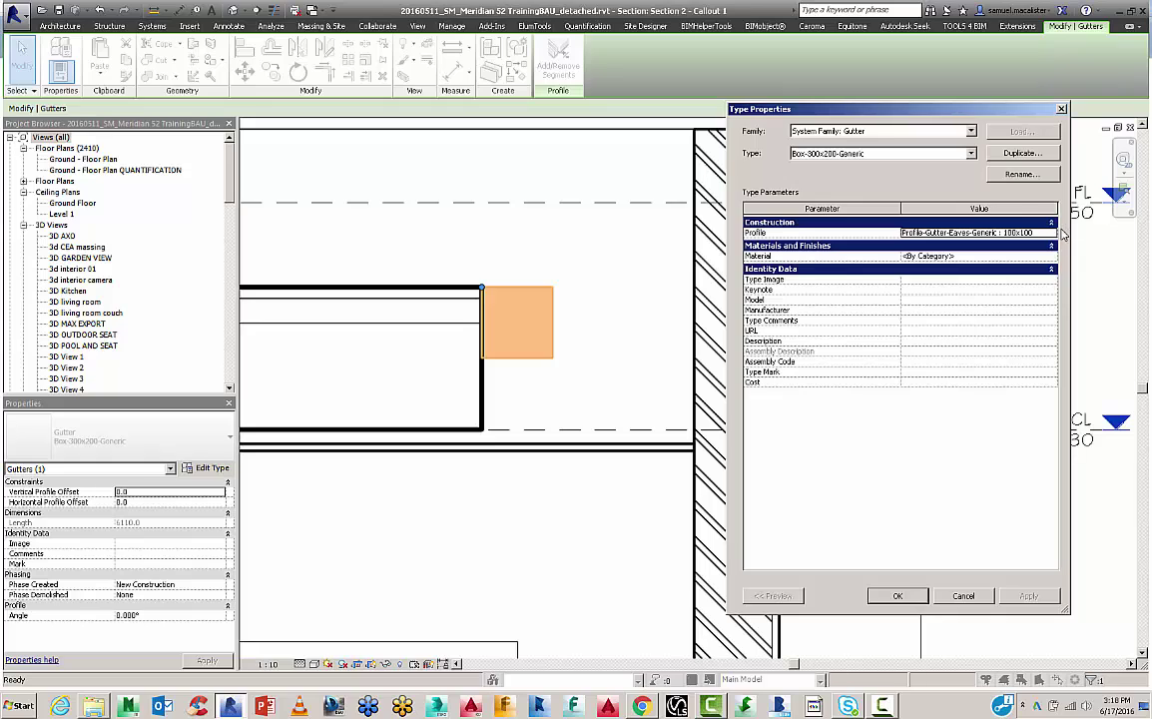
Set the gutter type's profile back to Profile-Gutter-Box-Generic : 300x200 and accept the type properties.
click(958, 232)
click(989, 279)
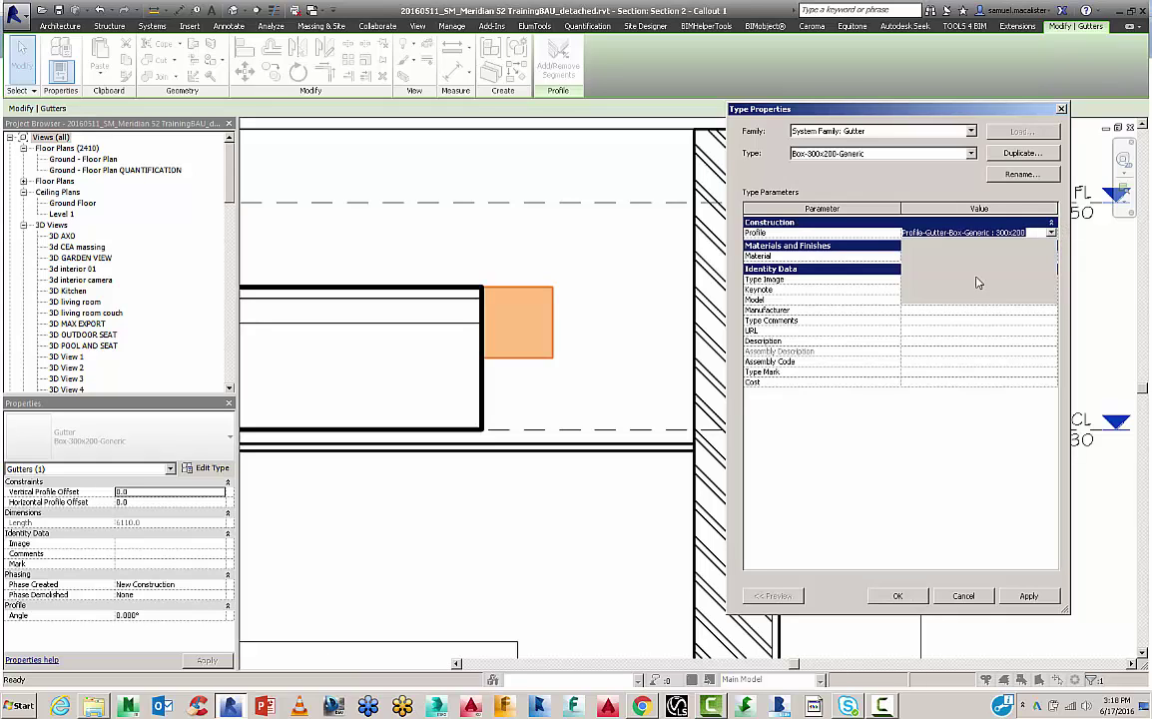
click(1028, 595)
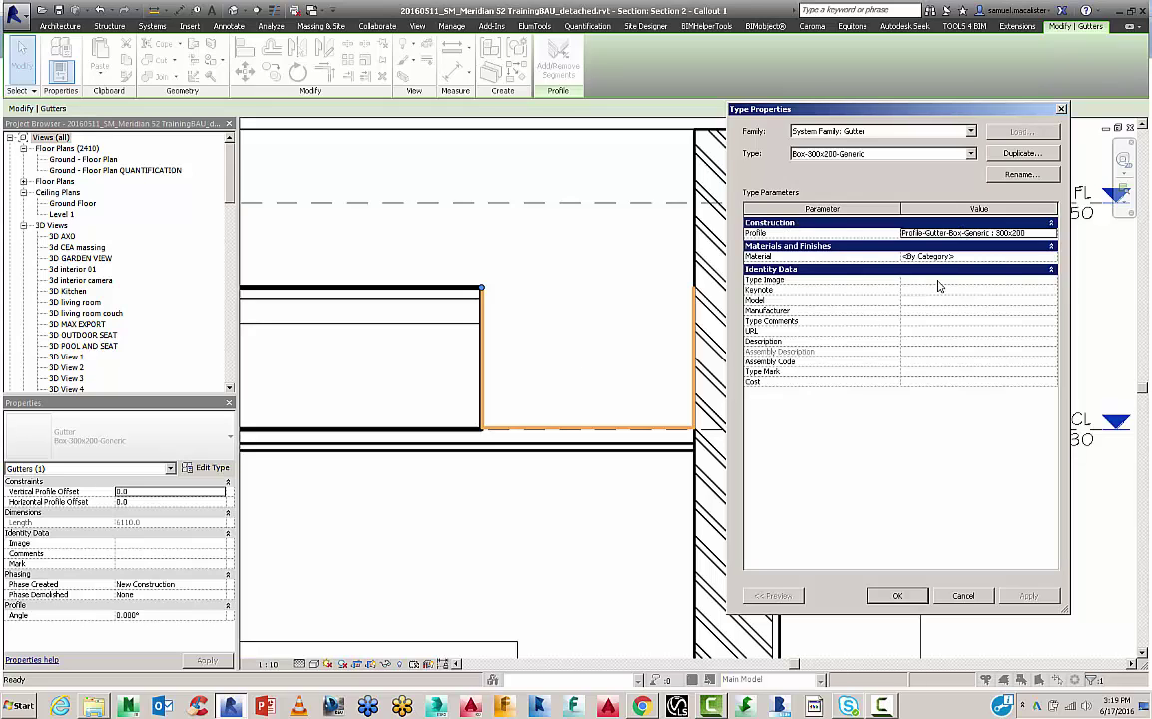
click(897, 596)
click(617, 524)
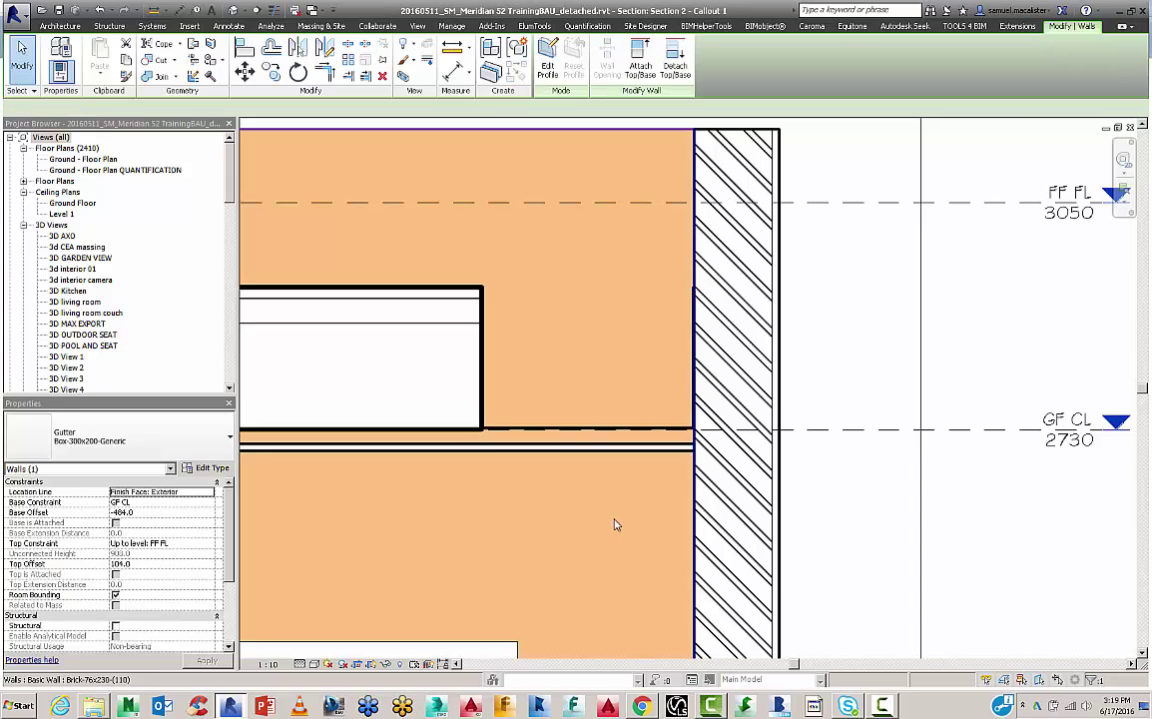
scroll(617, 524, down, 3)
key(Escape)
middle_drag(641, 418, 669, 390)
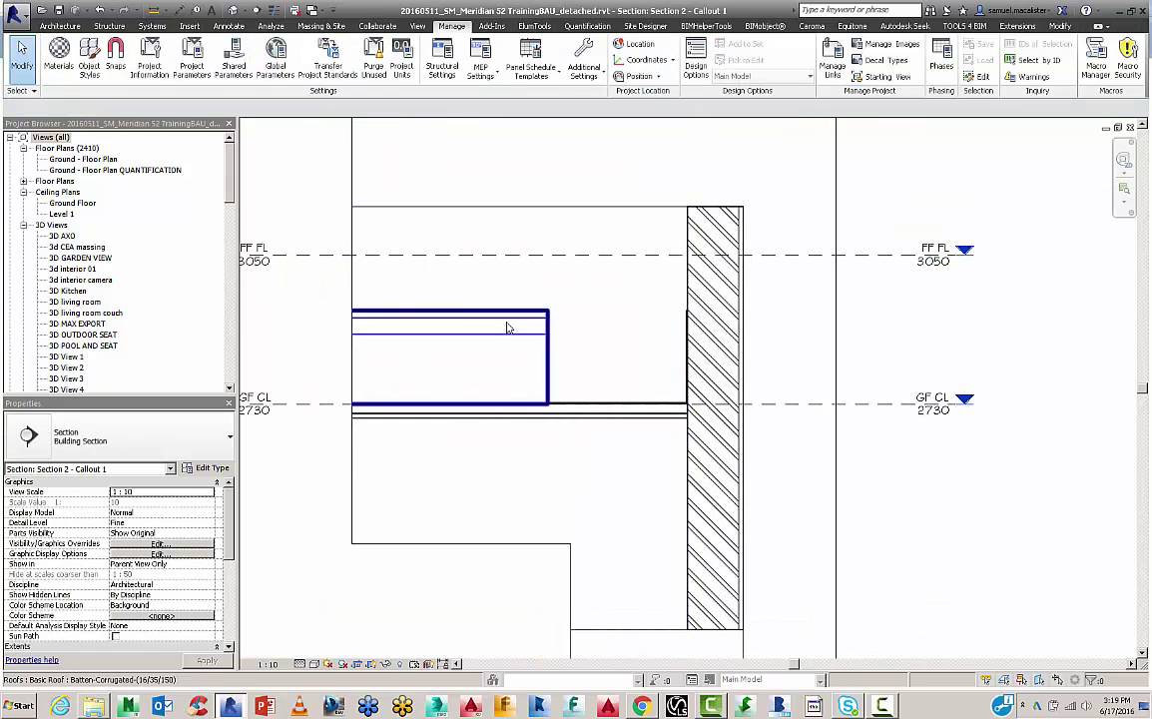
Draw a detail line rectangle in Medium Lines style around the roof's structure layer, from below the batten layer to the GF CL level.
click(507, 328)
key(Escape)
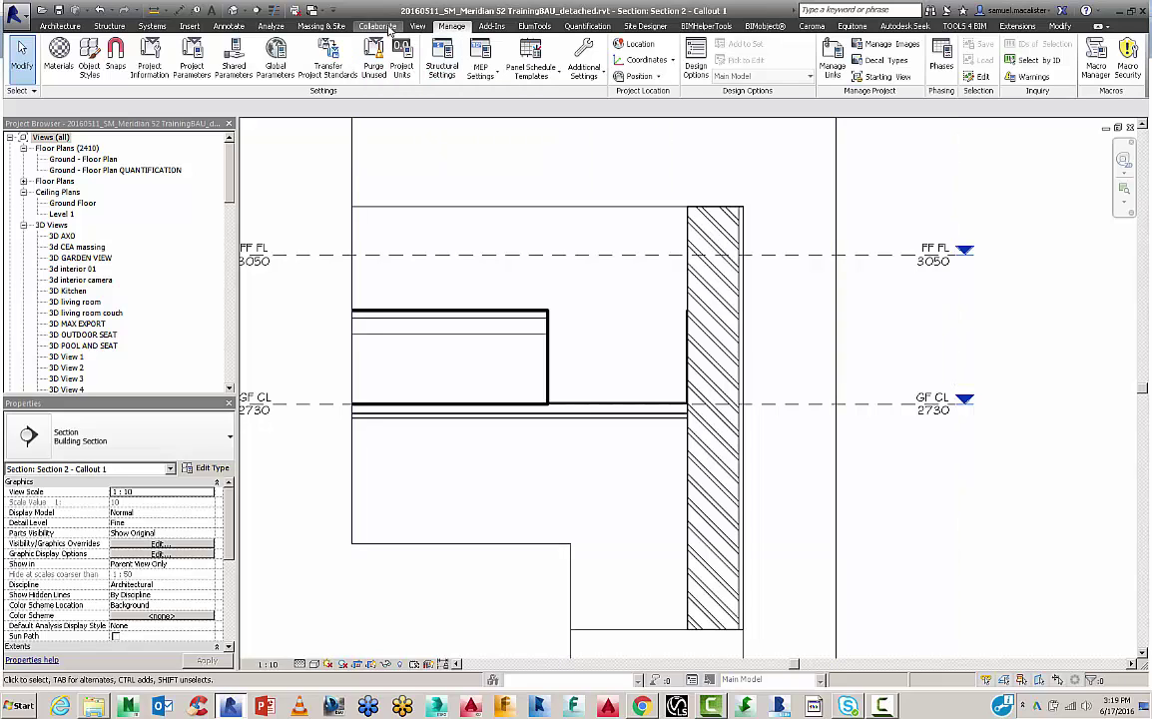
click(227, 27)
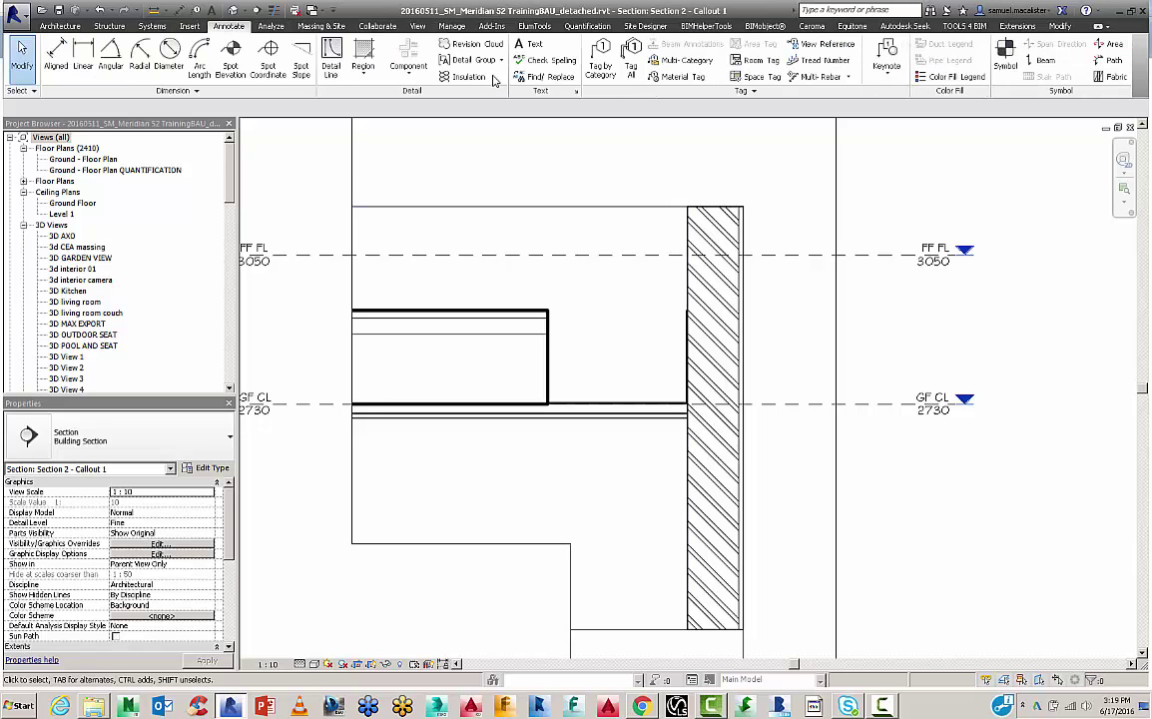
click(332, 70)
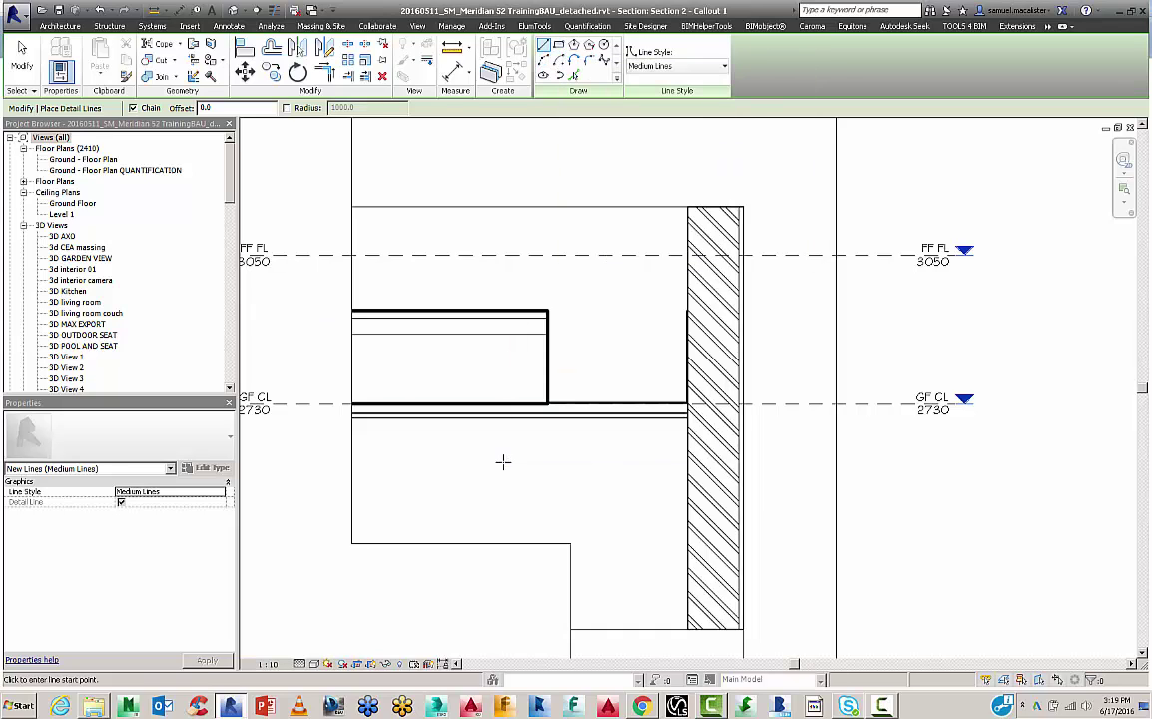
click(558, 47)
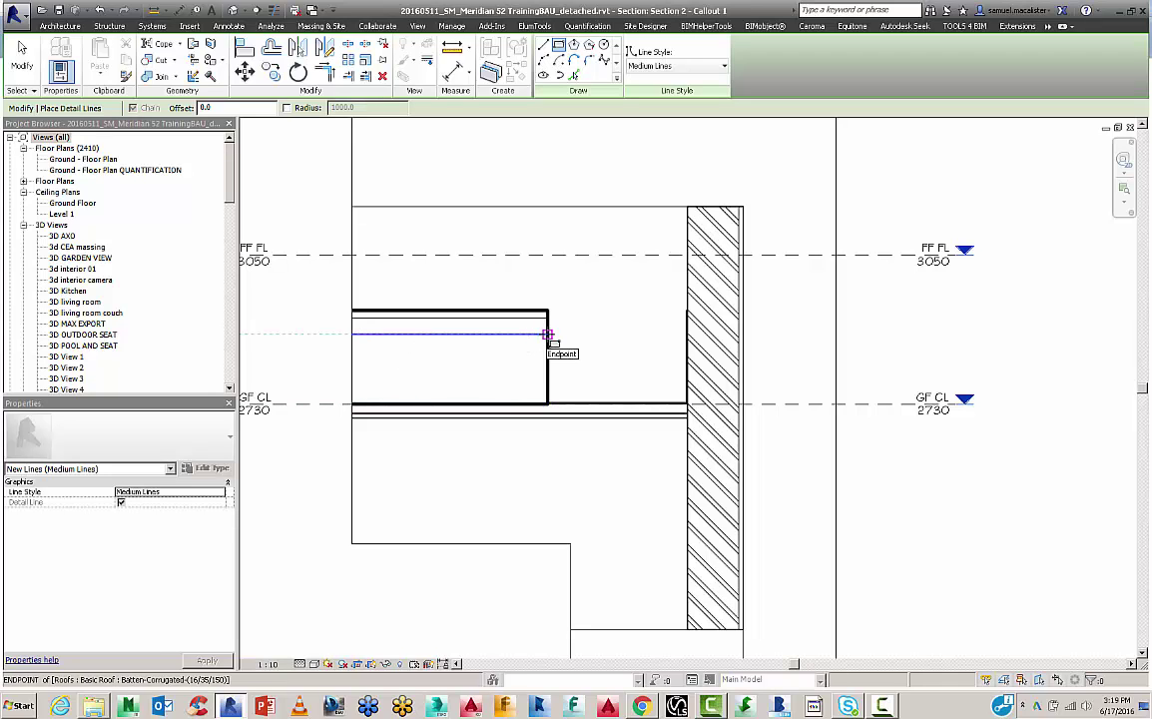
click(604, 334)
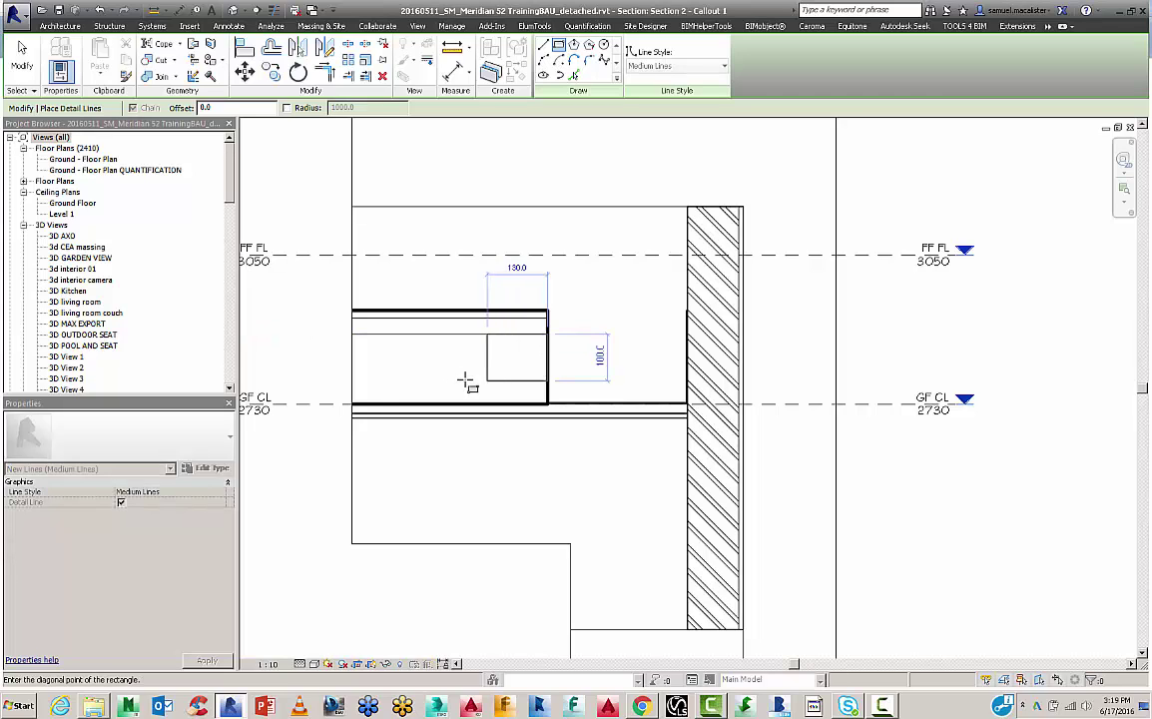
click(351, 404)
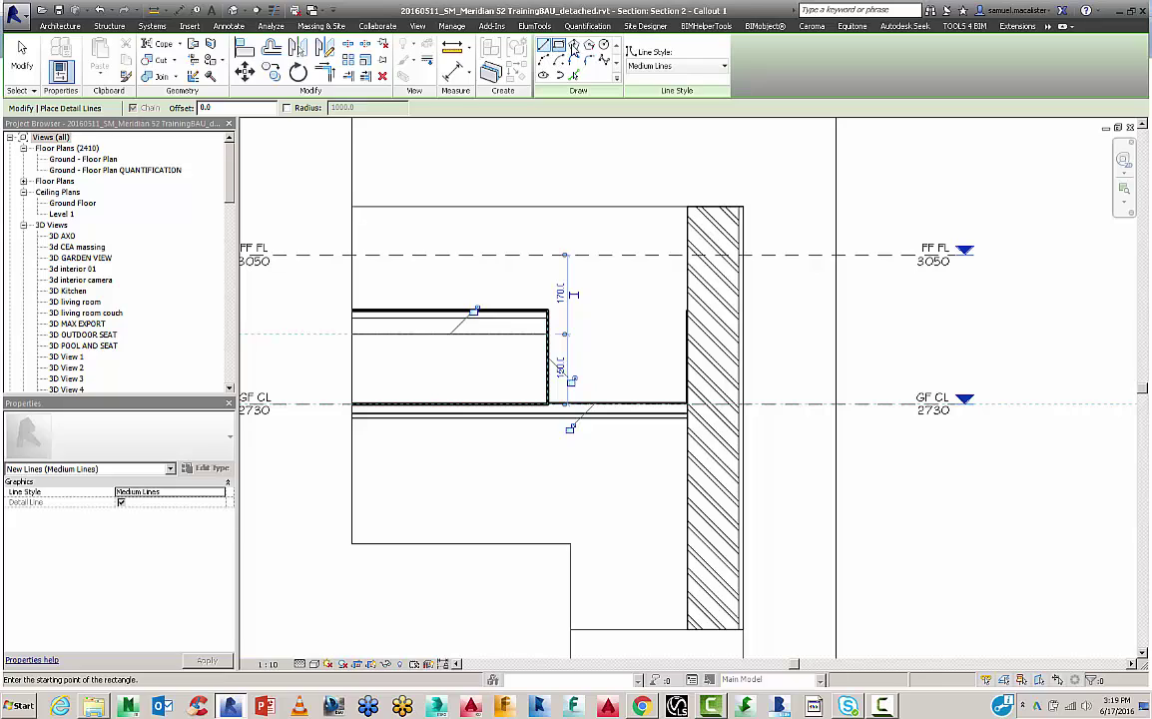
click(649, 67)
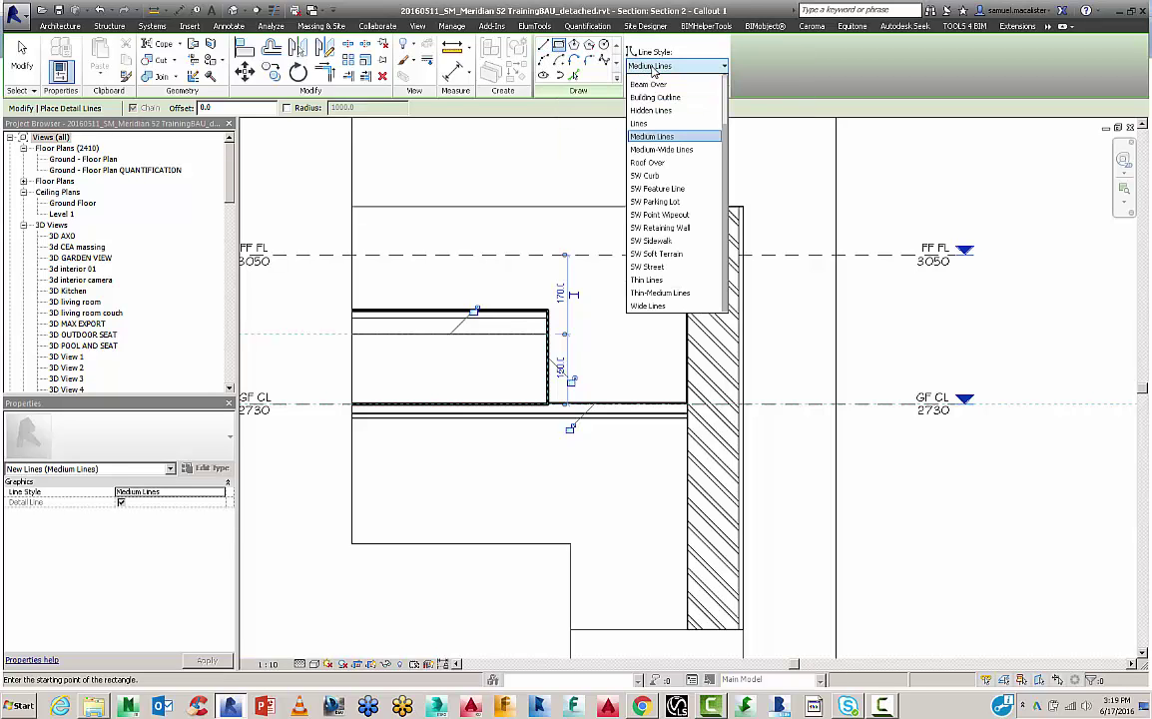
scroll(653, 140, up, 1)
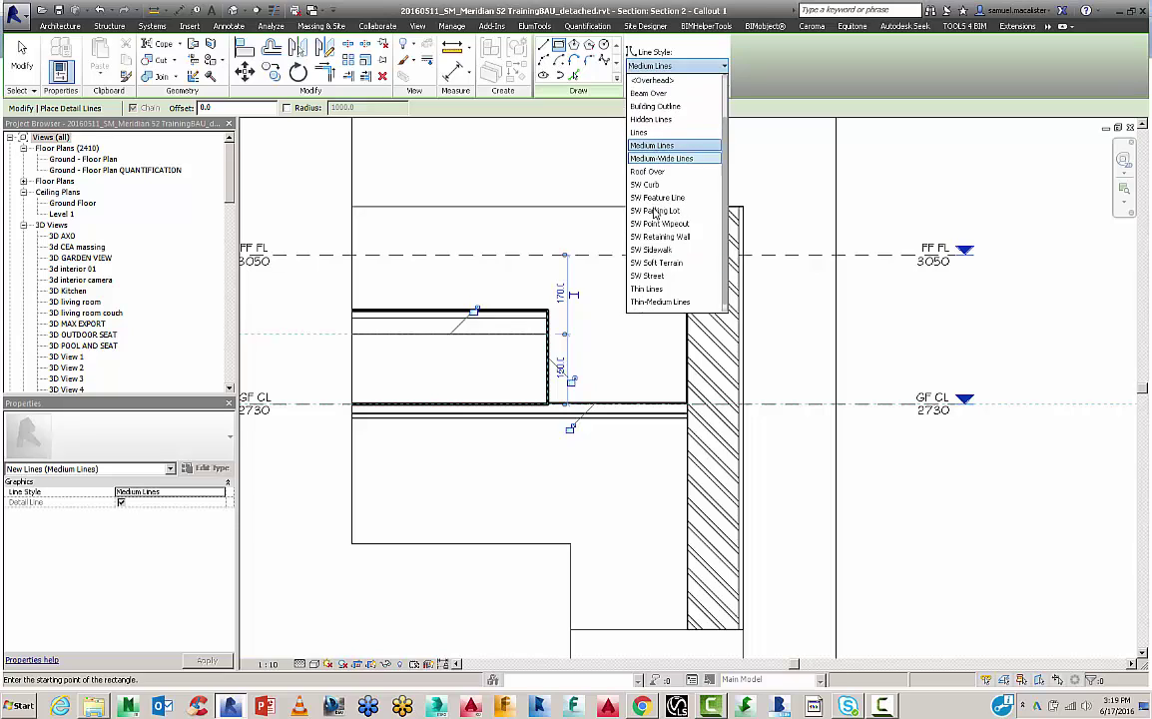
click(652, 146)
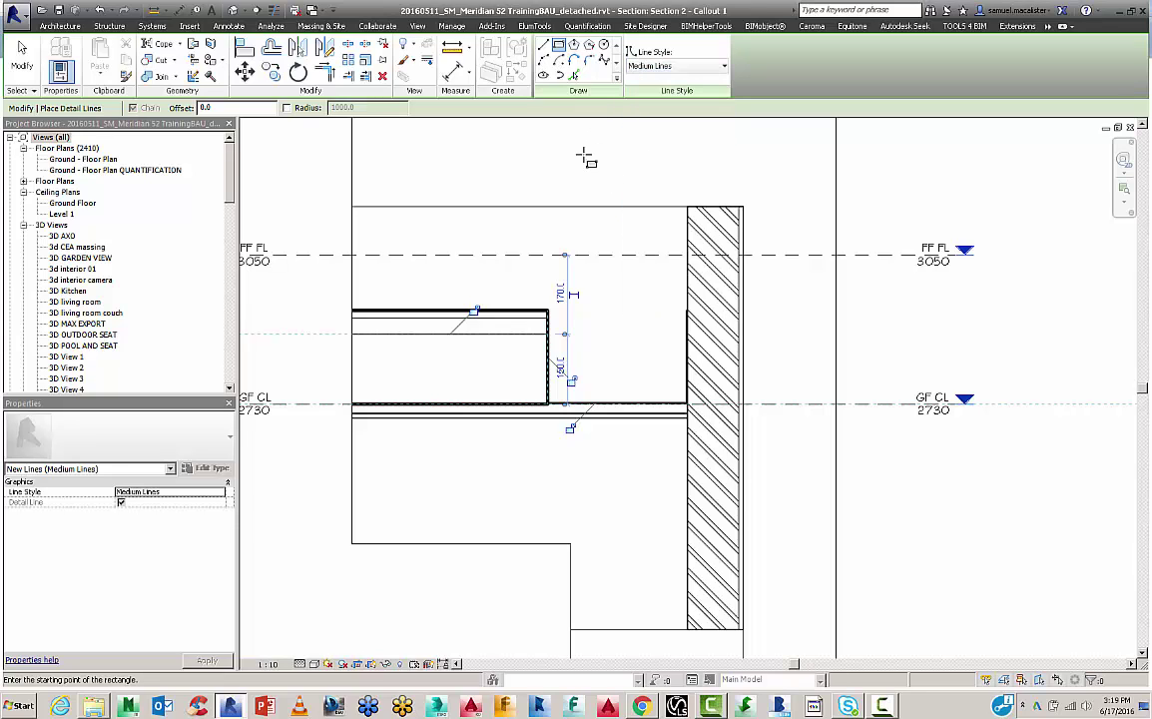
key(Escape)
key(Escape)
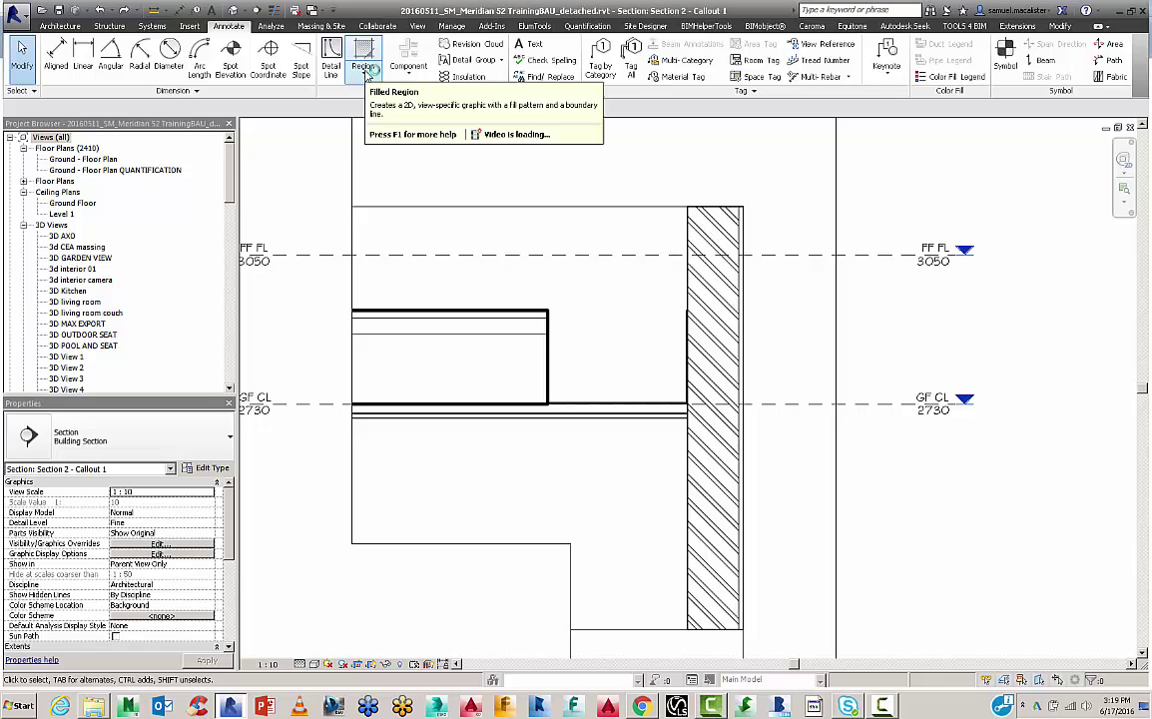
Create a rectangular Crosshatch-Diagonal filled region over the roof's structure layer, between the batten layer and the GF CL level.
click(365, 77)
click(384, 97)
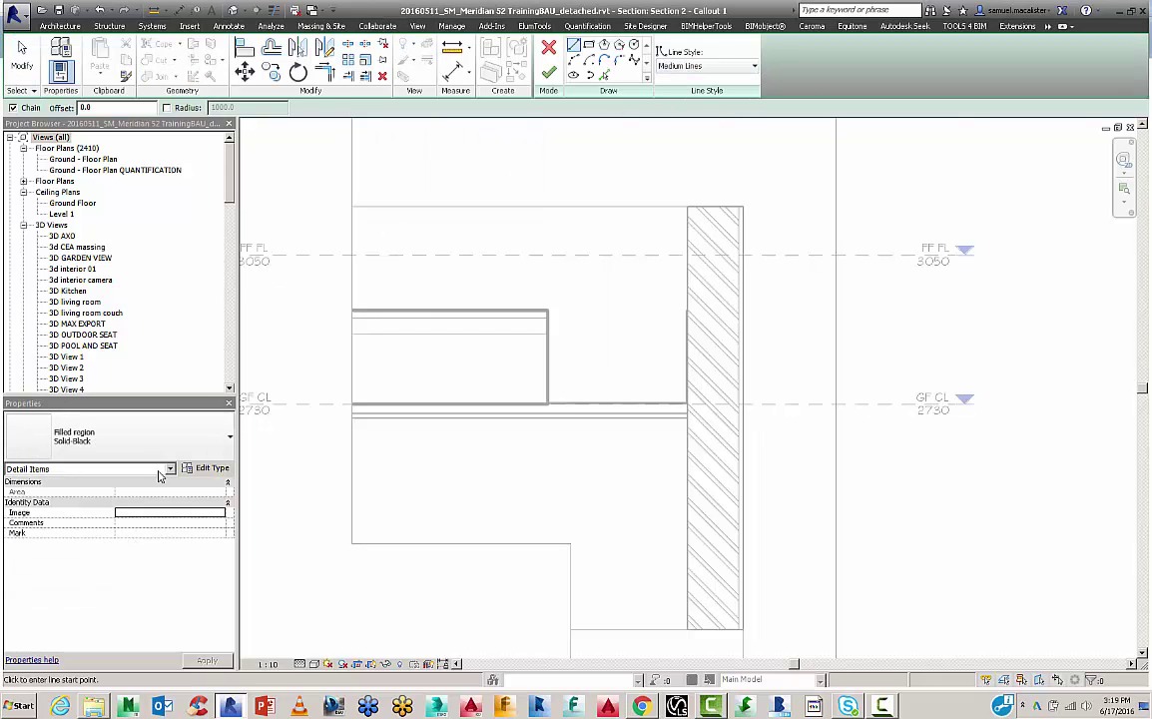
click(60, 429)
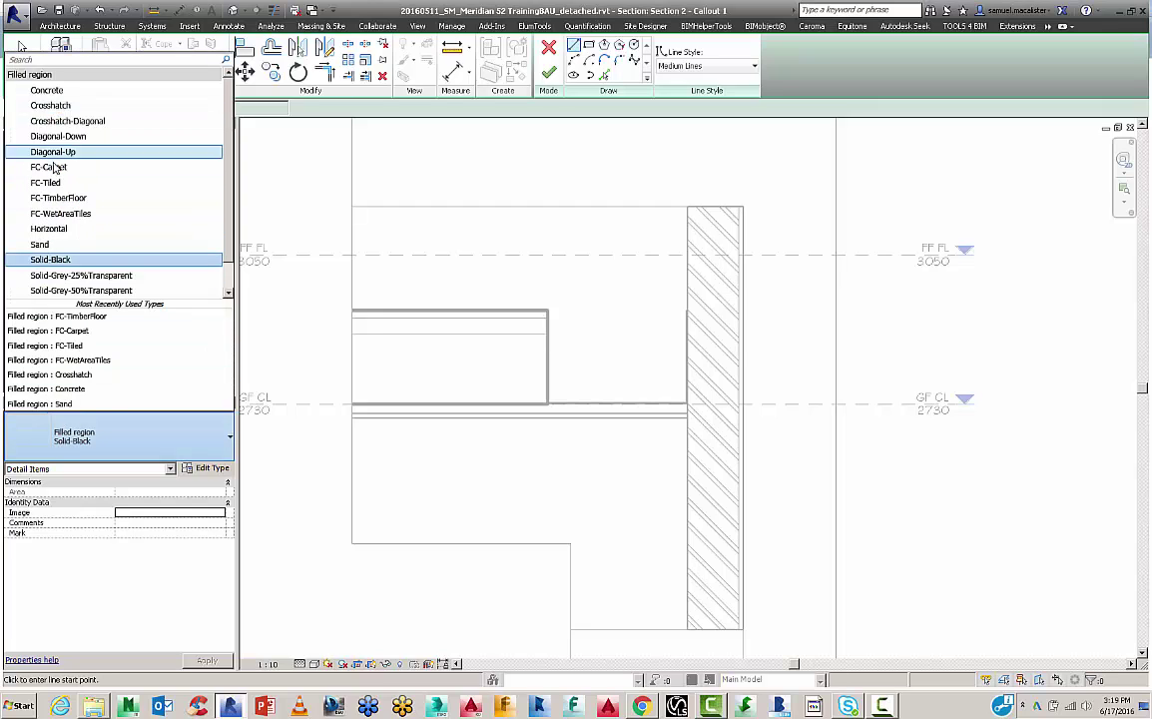
click(55, 121)
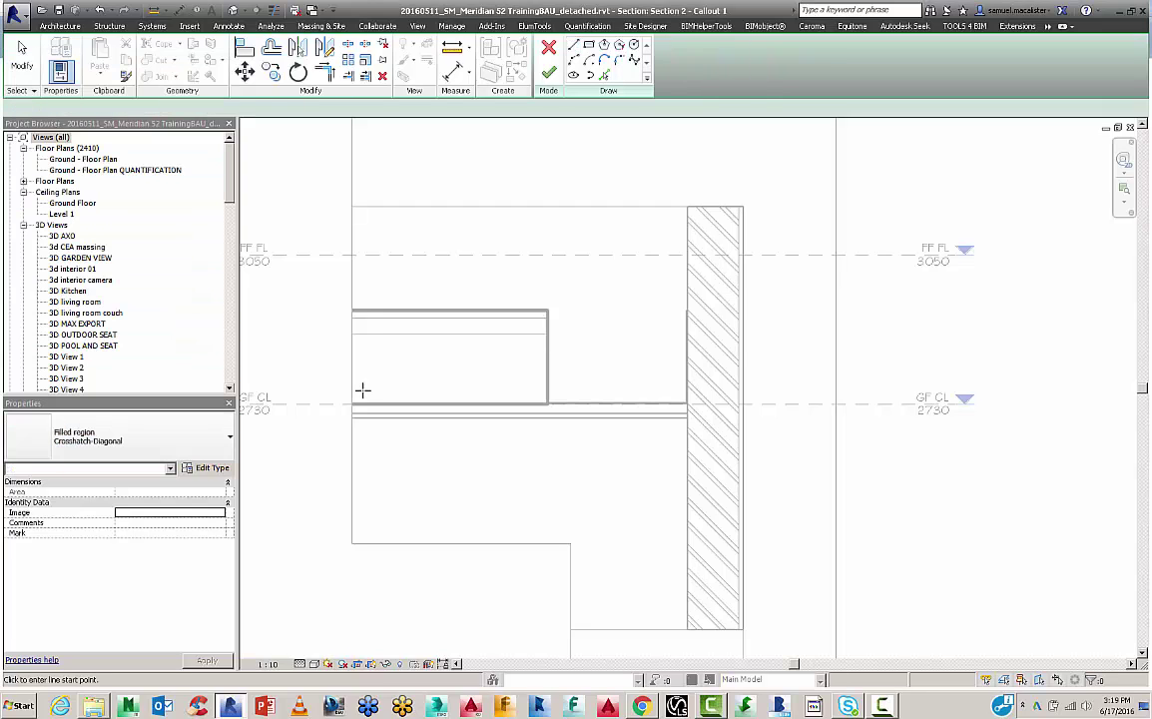
click(589, 45)
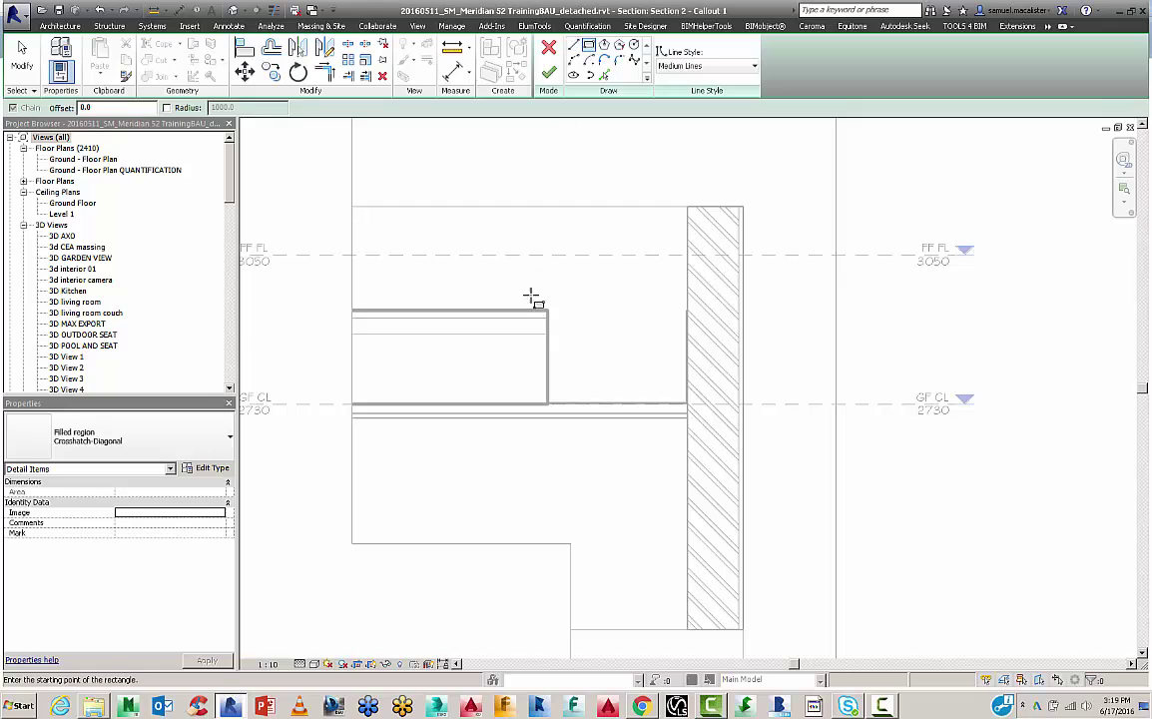
click(548, 335)
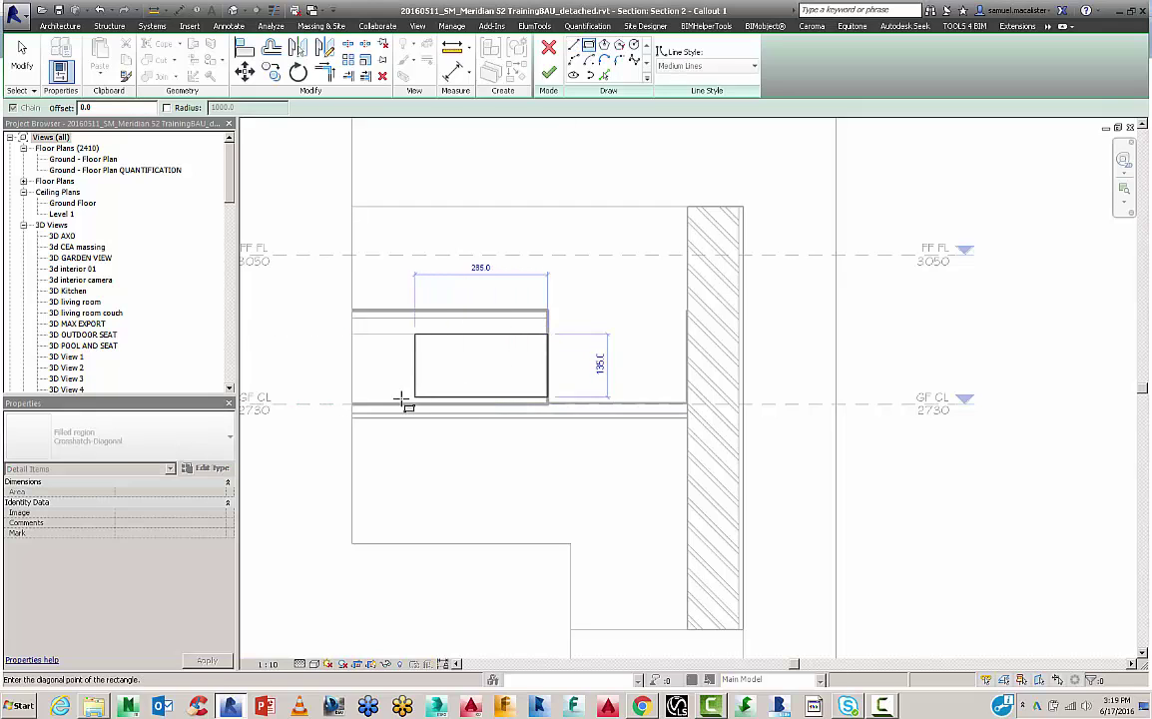
click(350, 404)
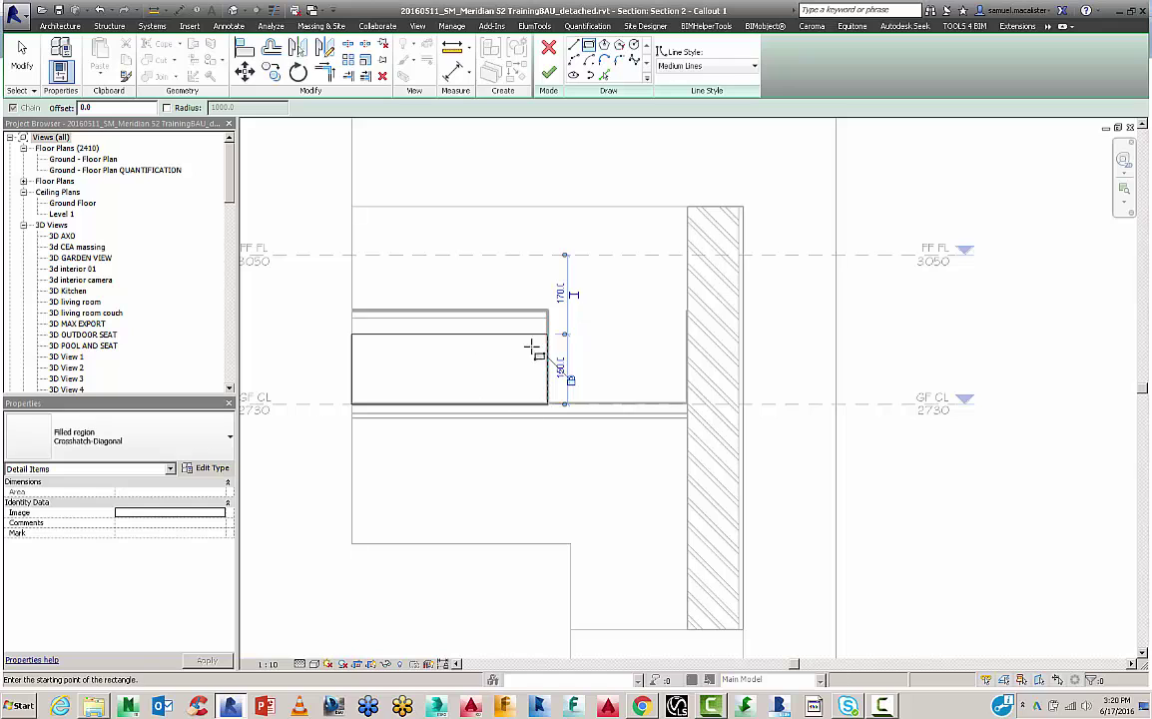
click(549, 75)
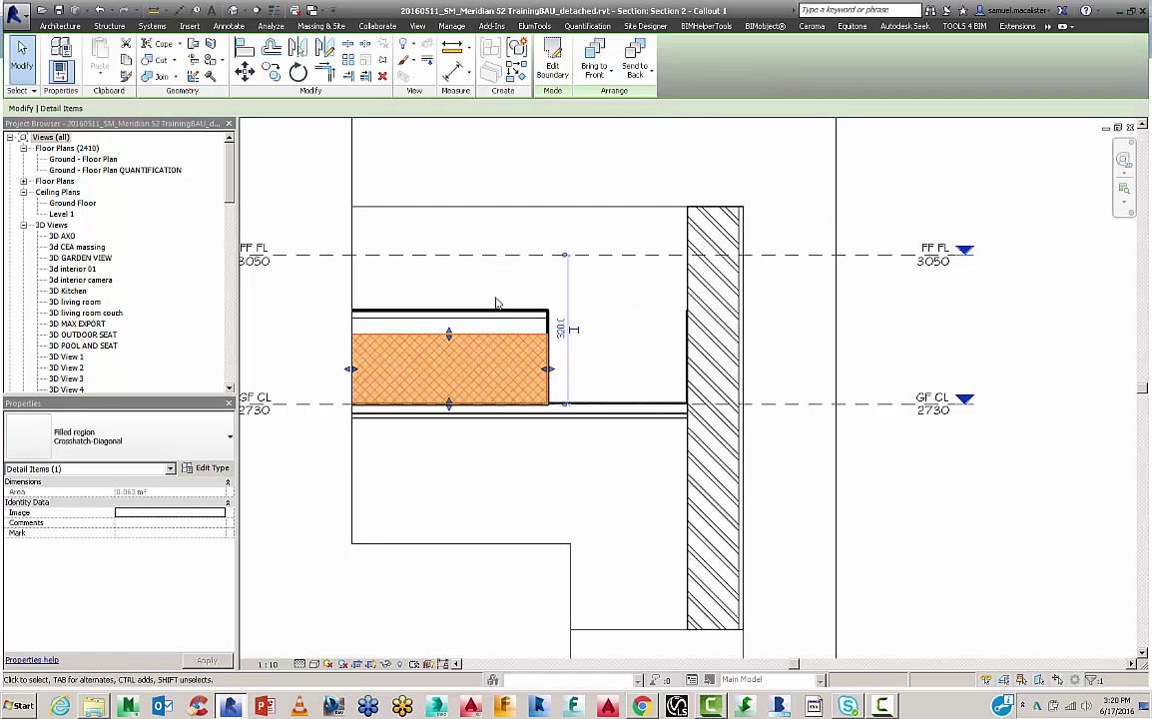
click(437, 506)
key(Escape)
Try to shift the end edge of the crosshatched filled region, and delete the region from the callout.
click(485, 372)
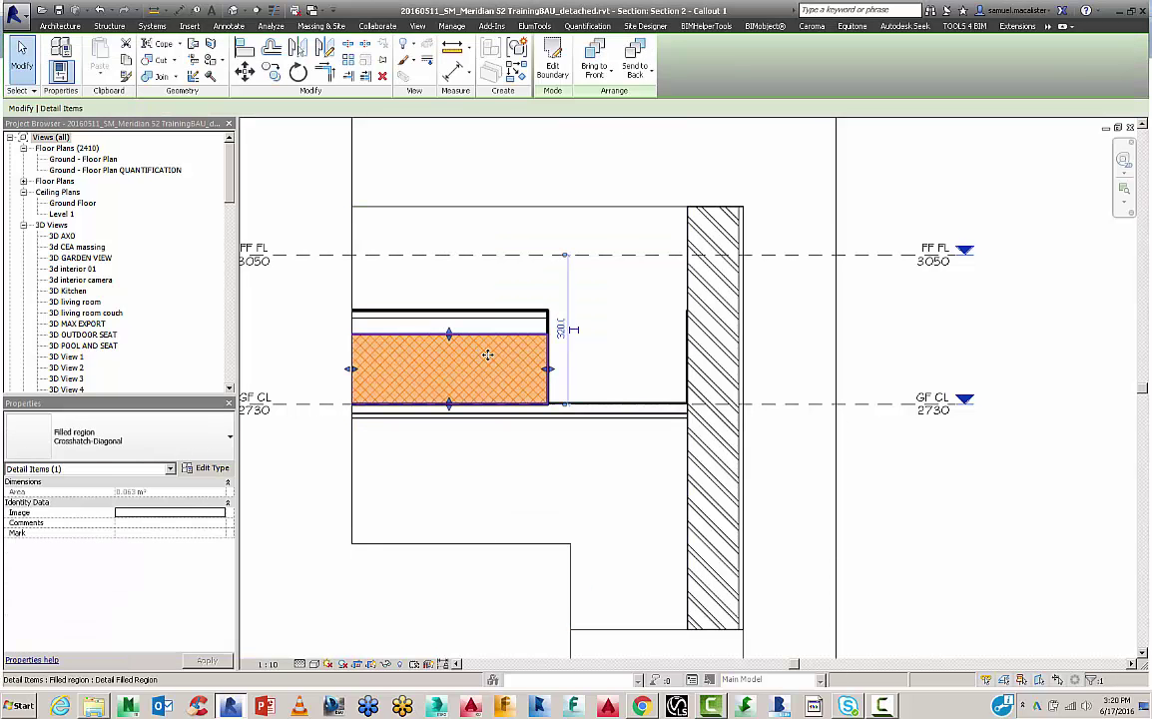
drag(547, 374, 527, 367)
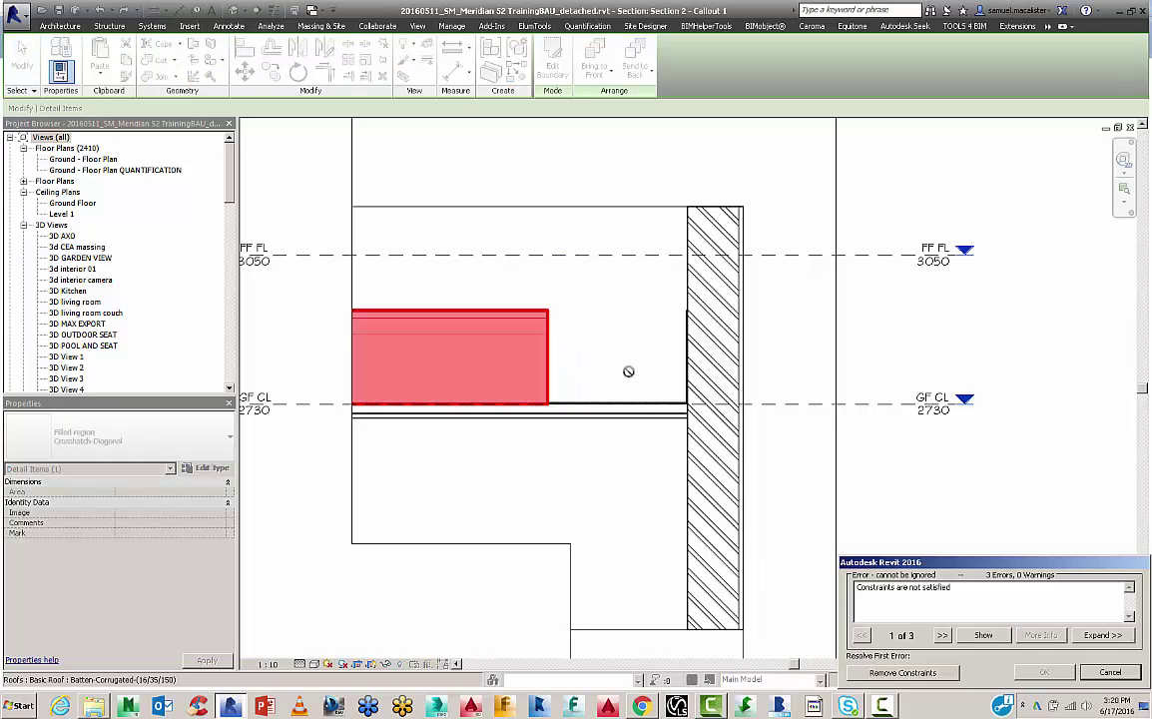
click(926, 677)
click(496, 364)
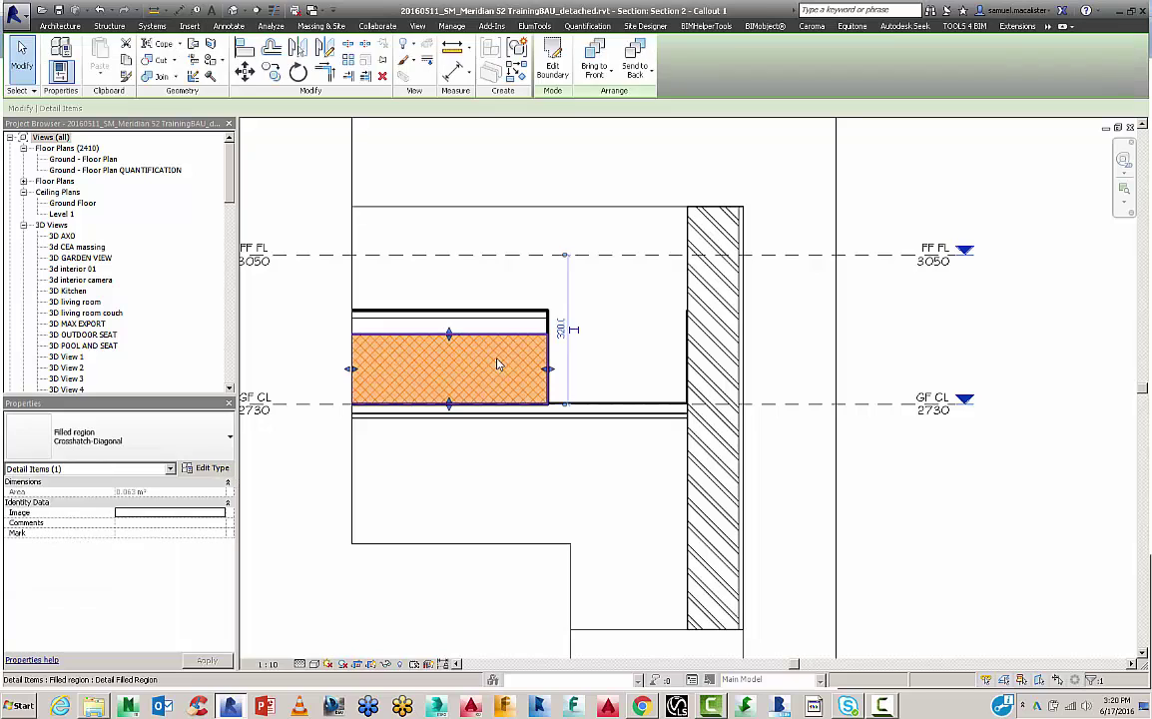
key(Escape)
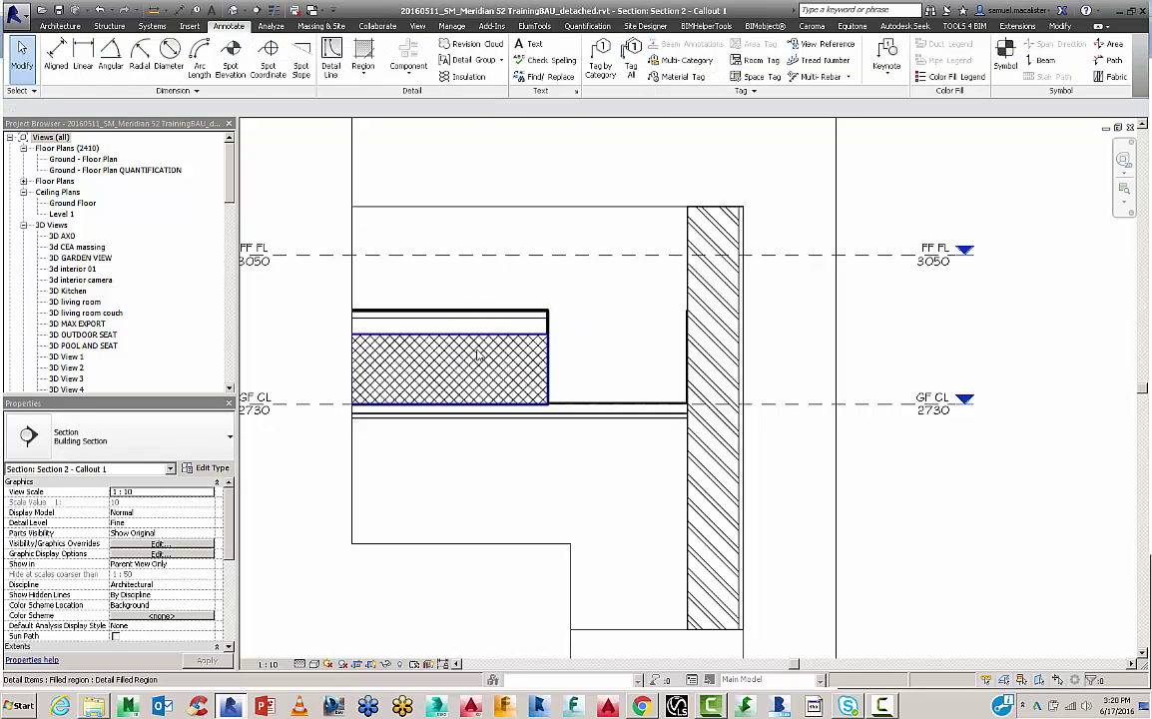
click(477, 354)
key(Escape)
Open the Wood-Batten material of the substrate layer in the Batten-Corrugated-(16/35/150) roof type's assembly for editing.
click(477, 354)
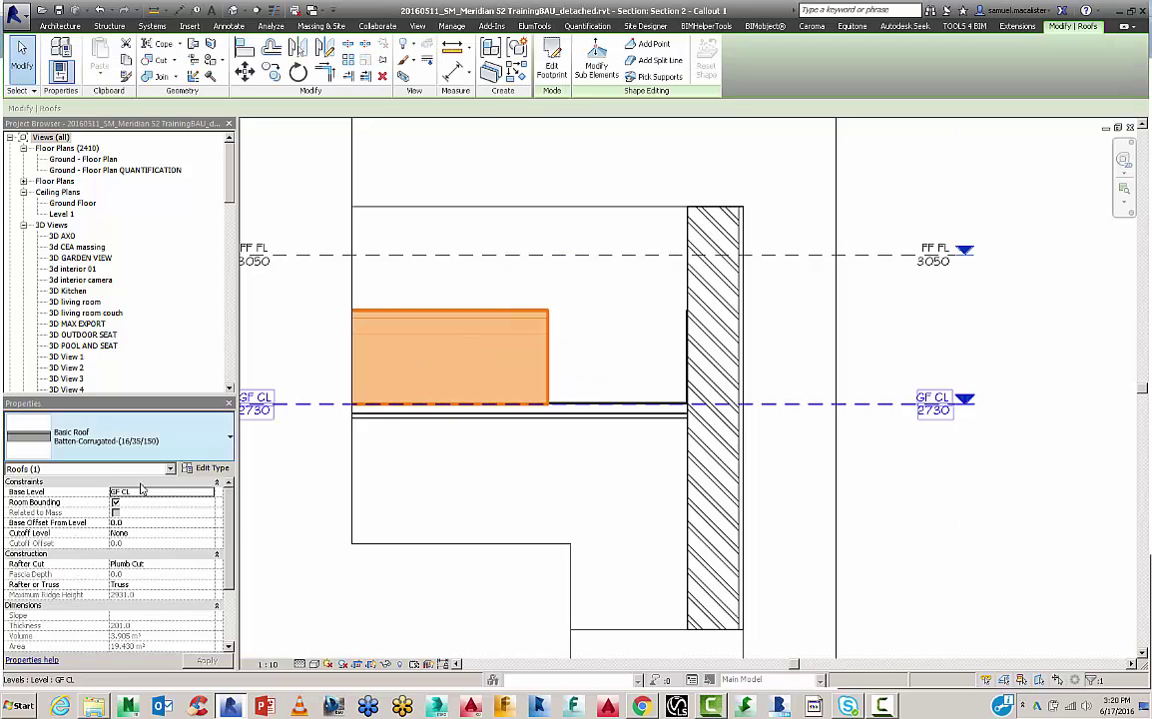
click(207, 467)
click(976, 234)
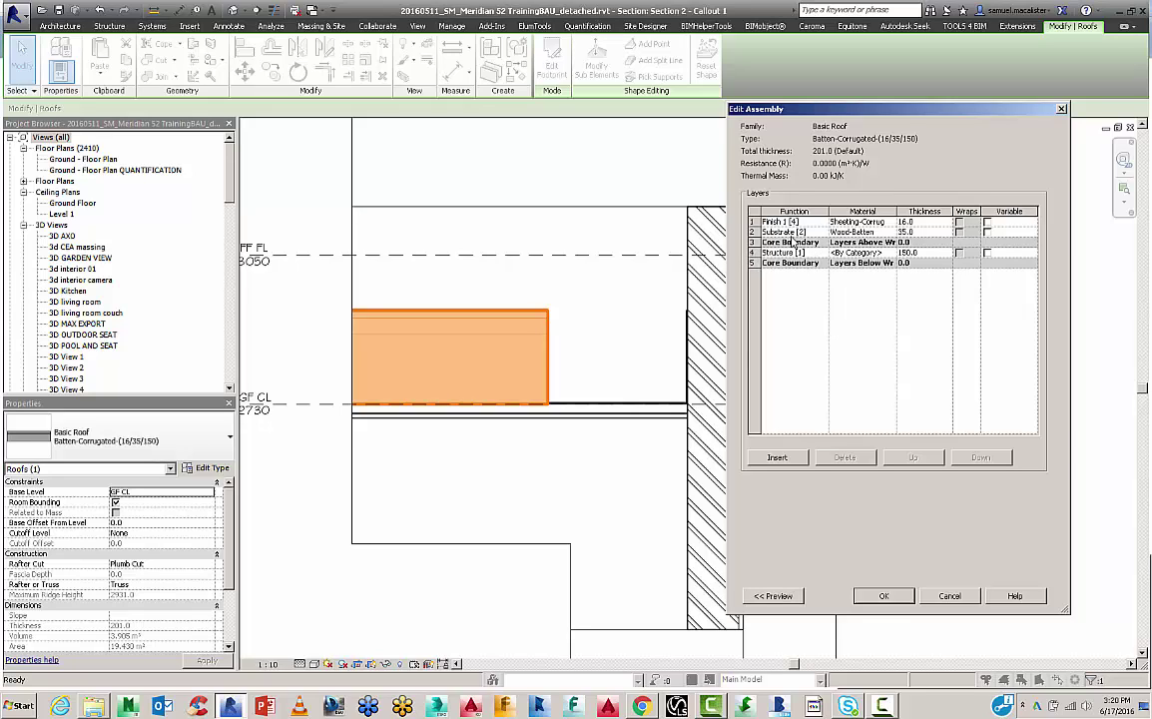
click(879, 231)
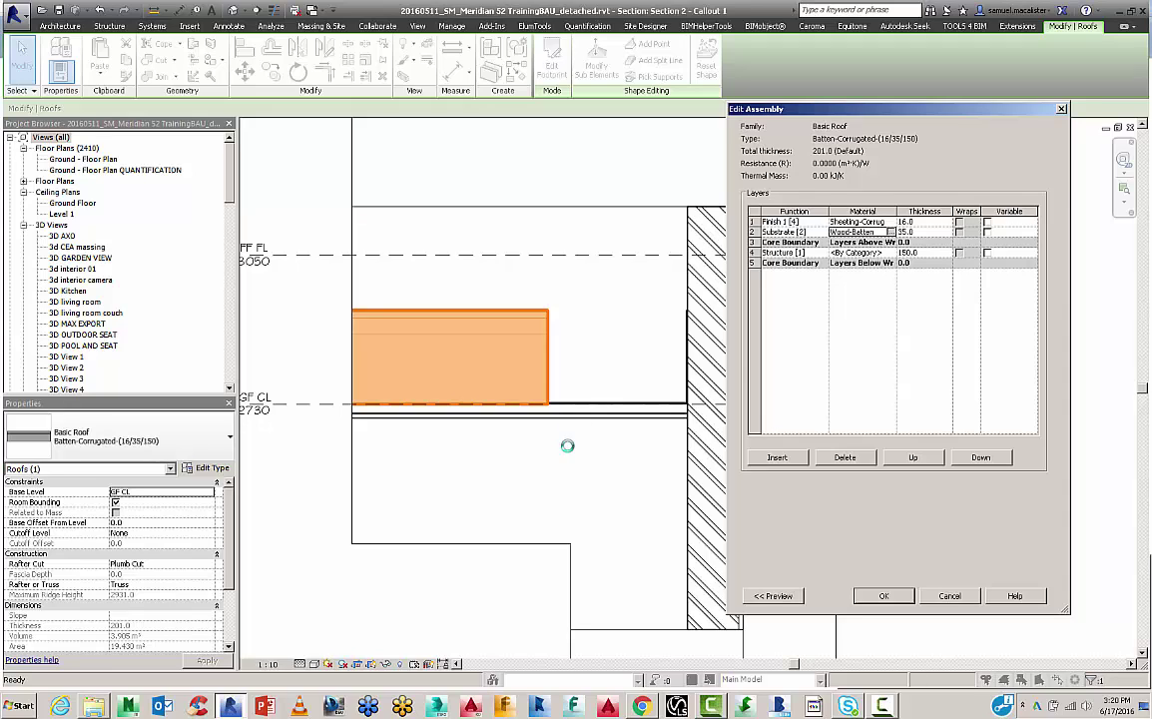
click(888, 231)
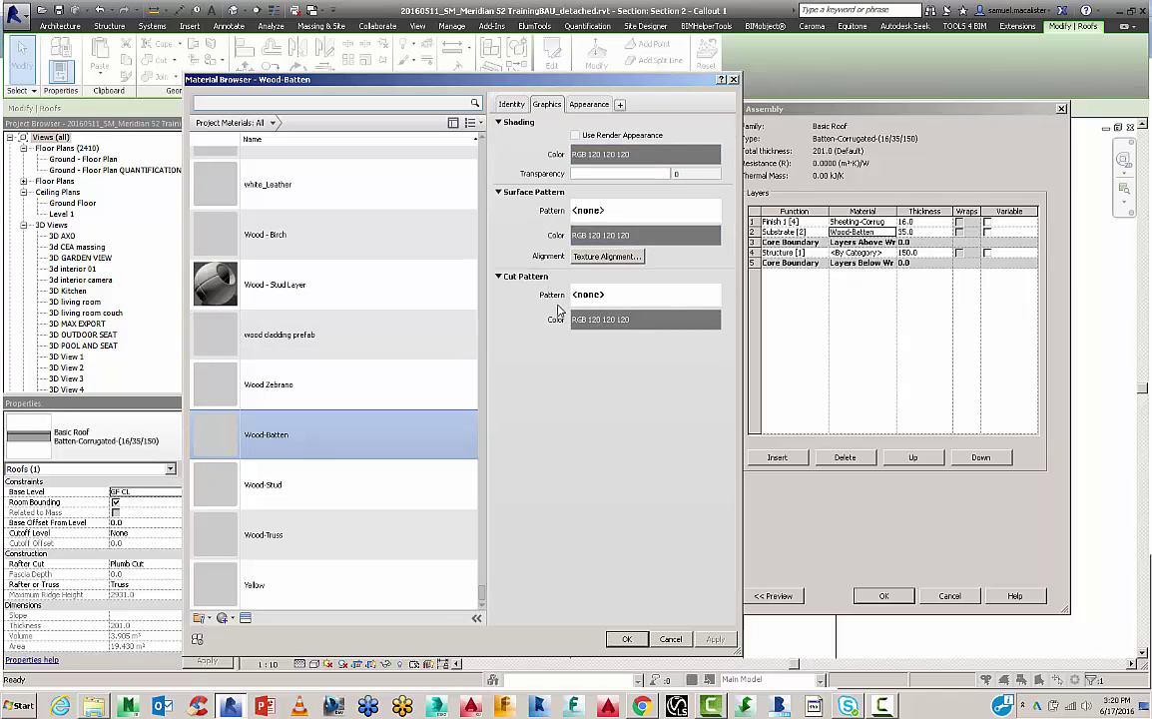
Set the Wood-Batten material's surface pattern to the drafting pattern Wood_1.
click(597, 210)
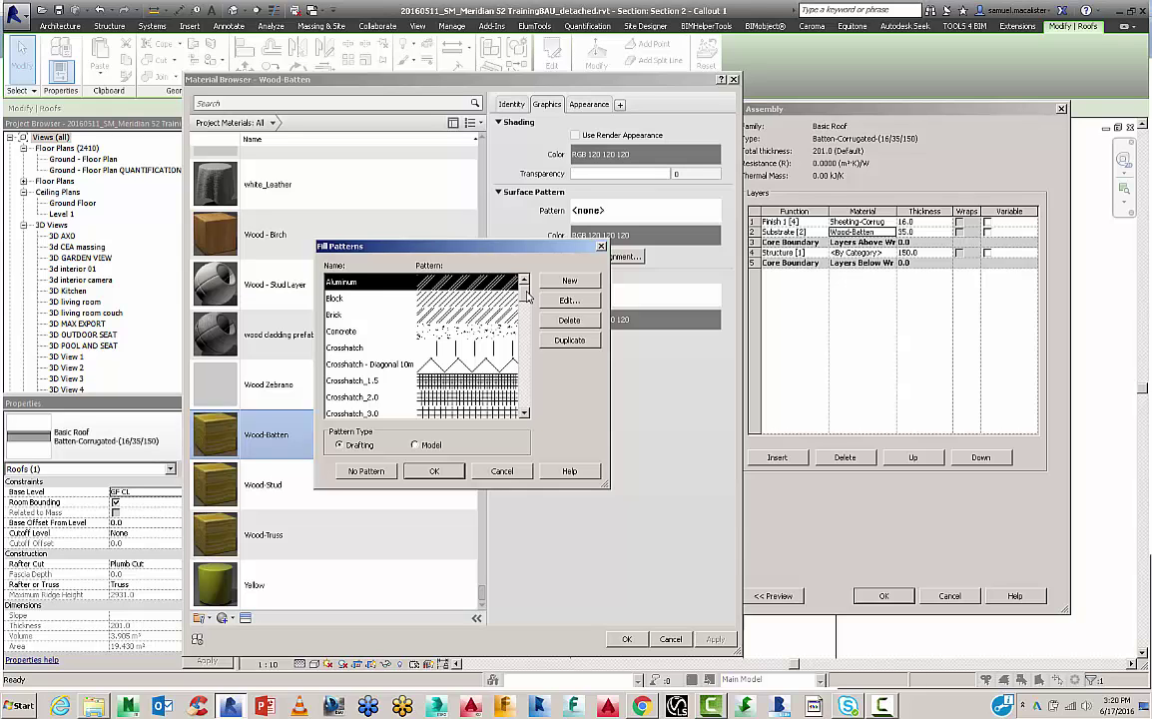
drag(525, 296, 517, 401)
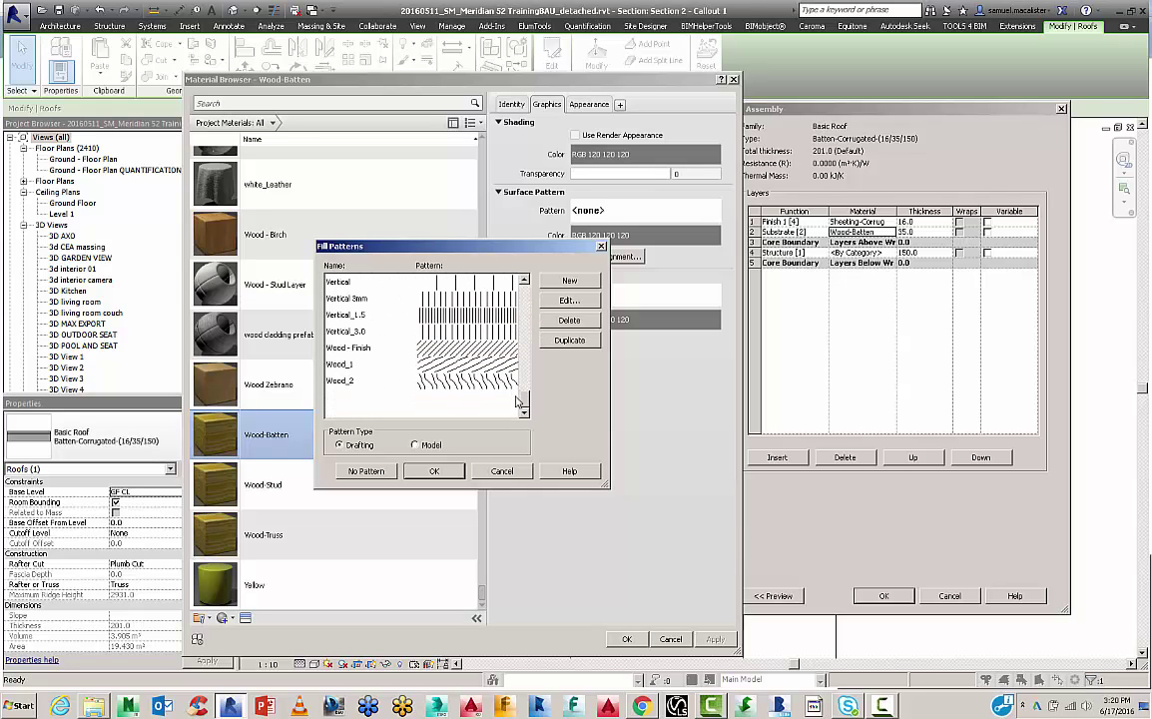
click(449, 365)
click(434, 470)
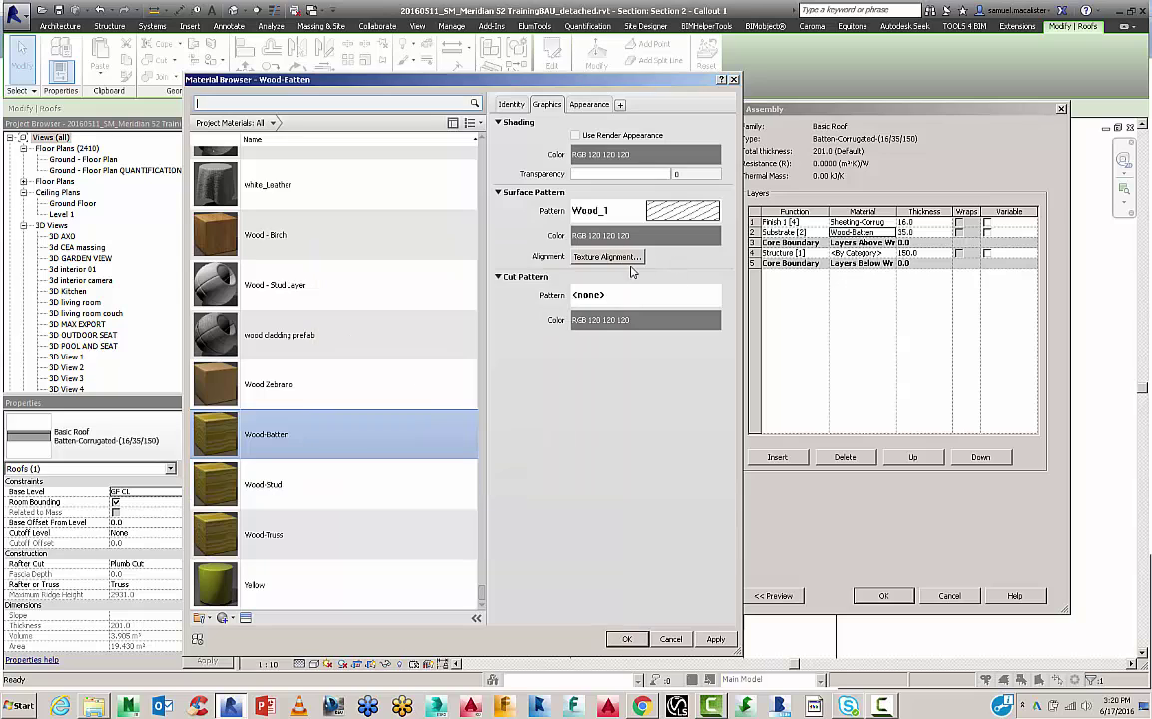
Set the Wood-Batten material's cut pattern to Wood_2 and accept the material, assembly and roof type changes.
click(624, 301)
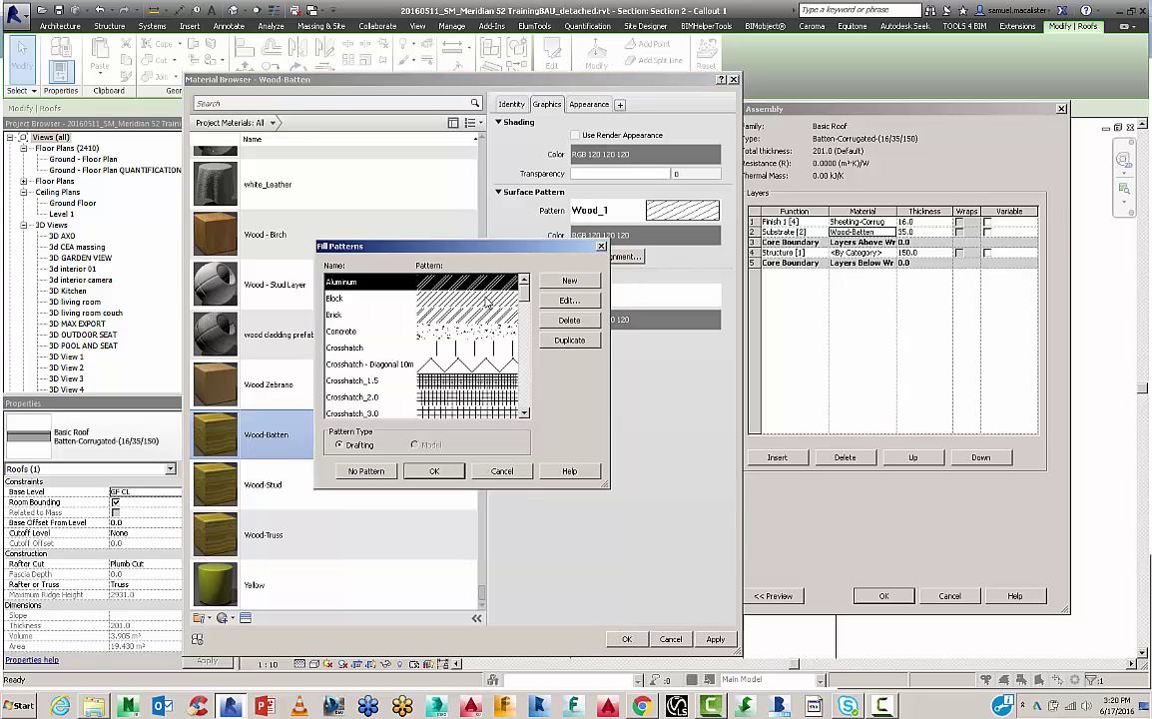
drag(524, 290, 516, 405)
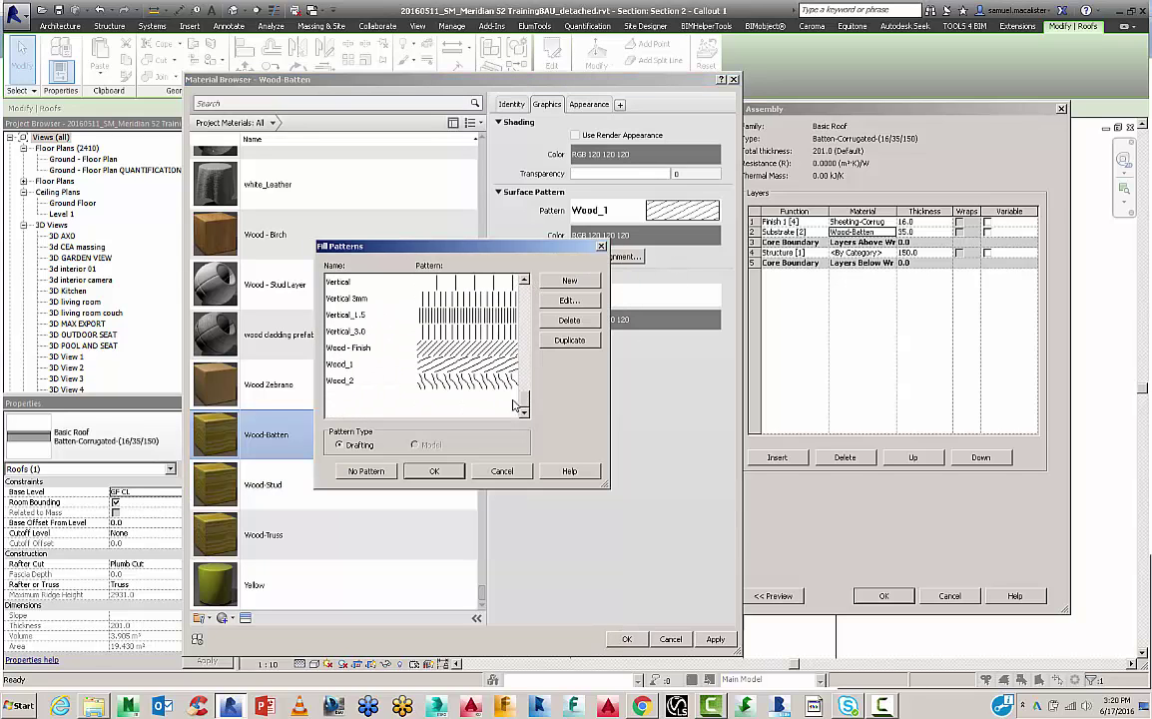
click(433, 384)
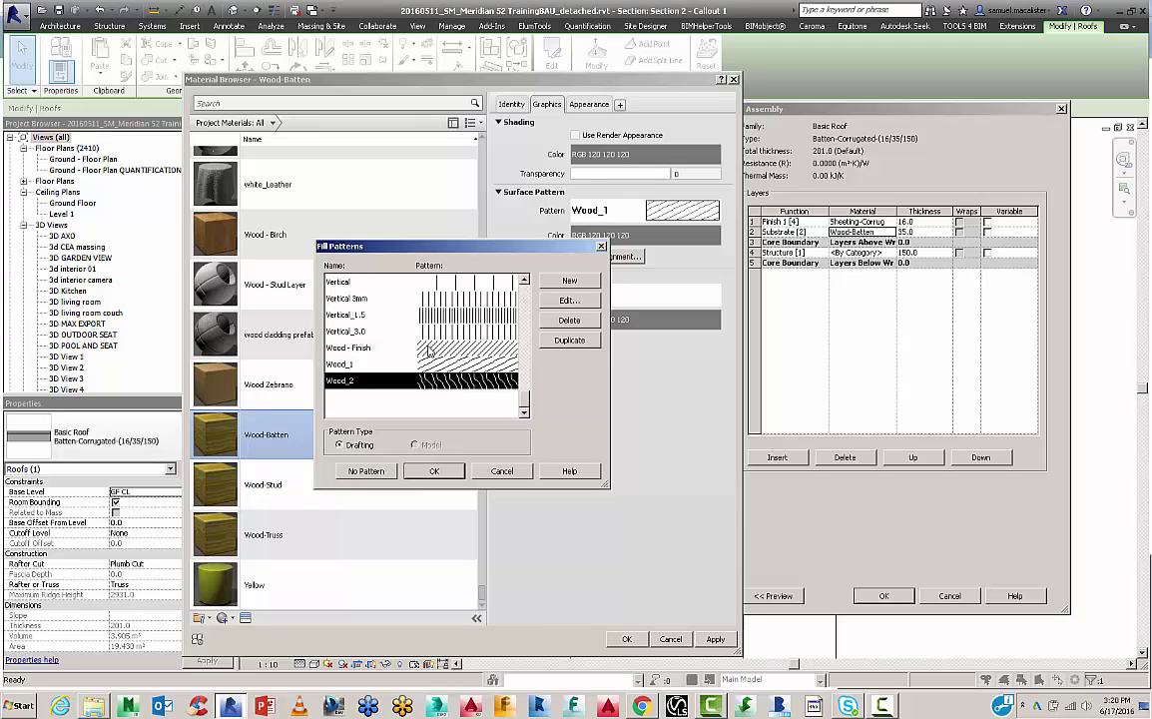
click(435, 471)
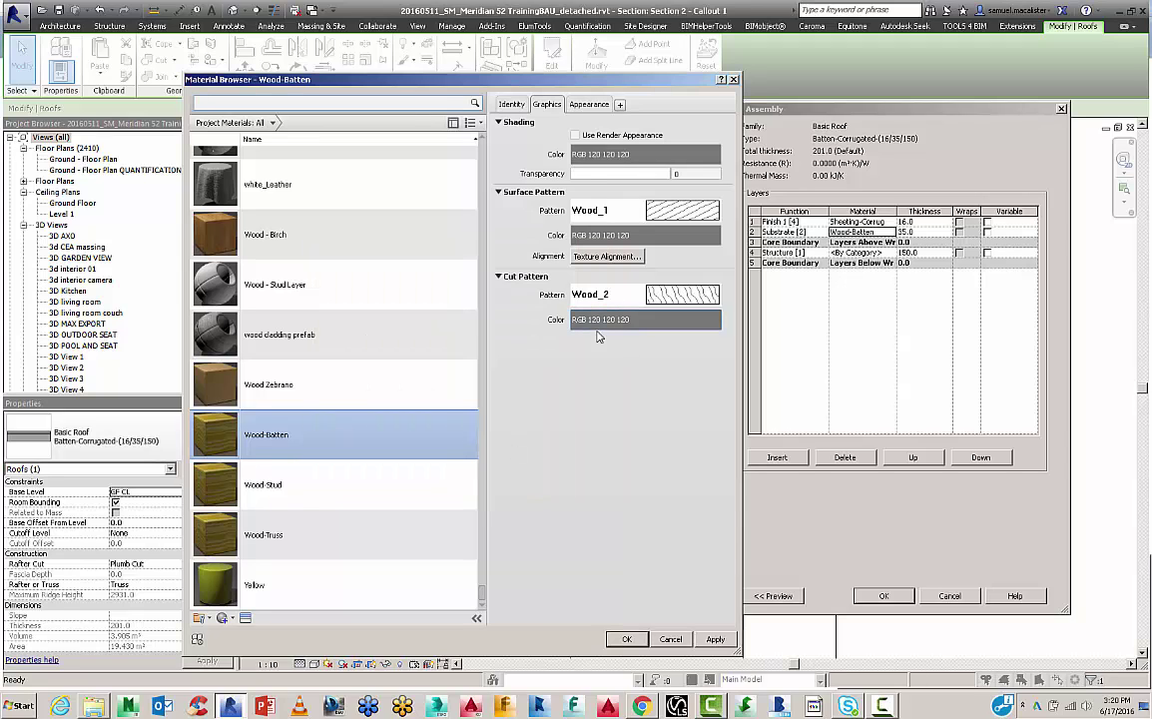
click(644, 642)
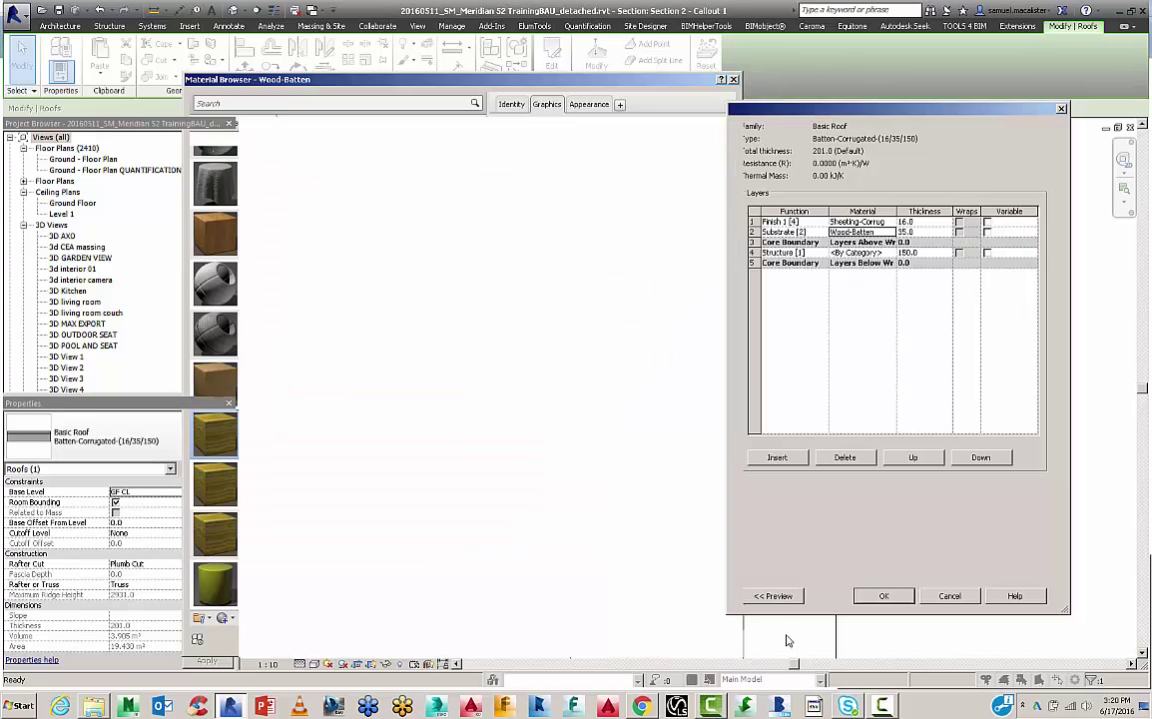
click(904, 596)
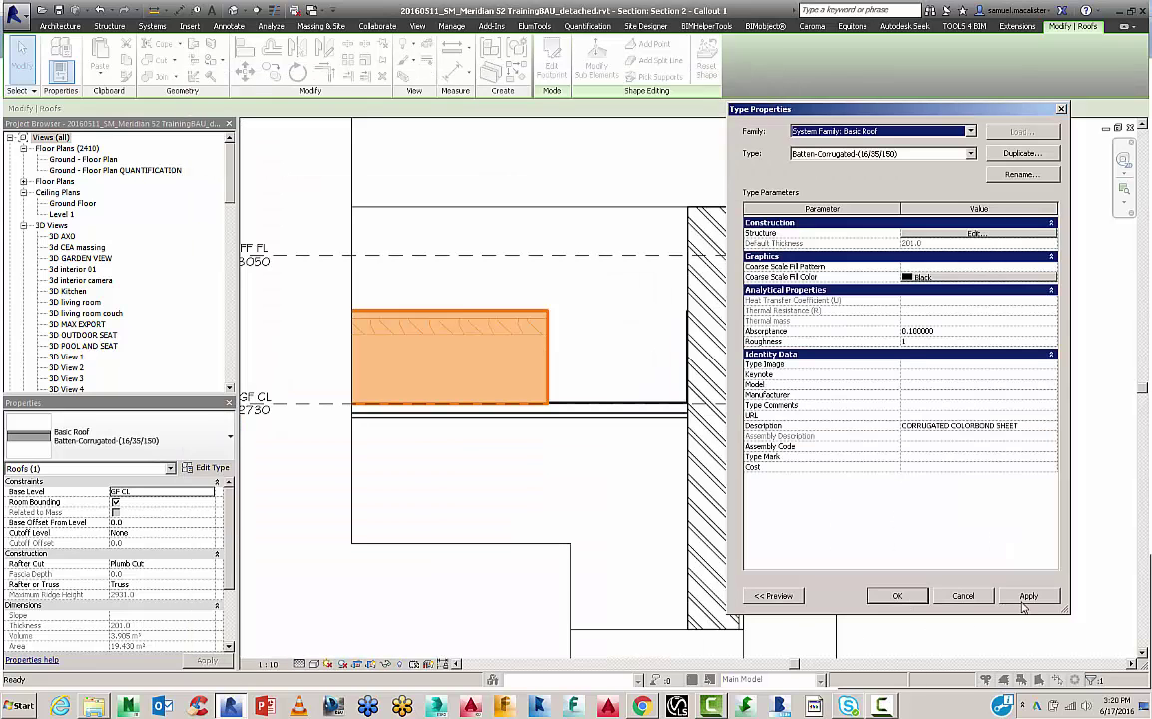
click(903, 595)
click(353, 353)
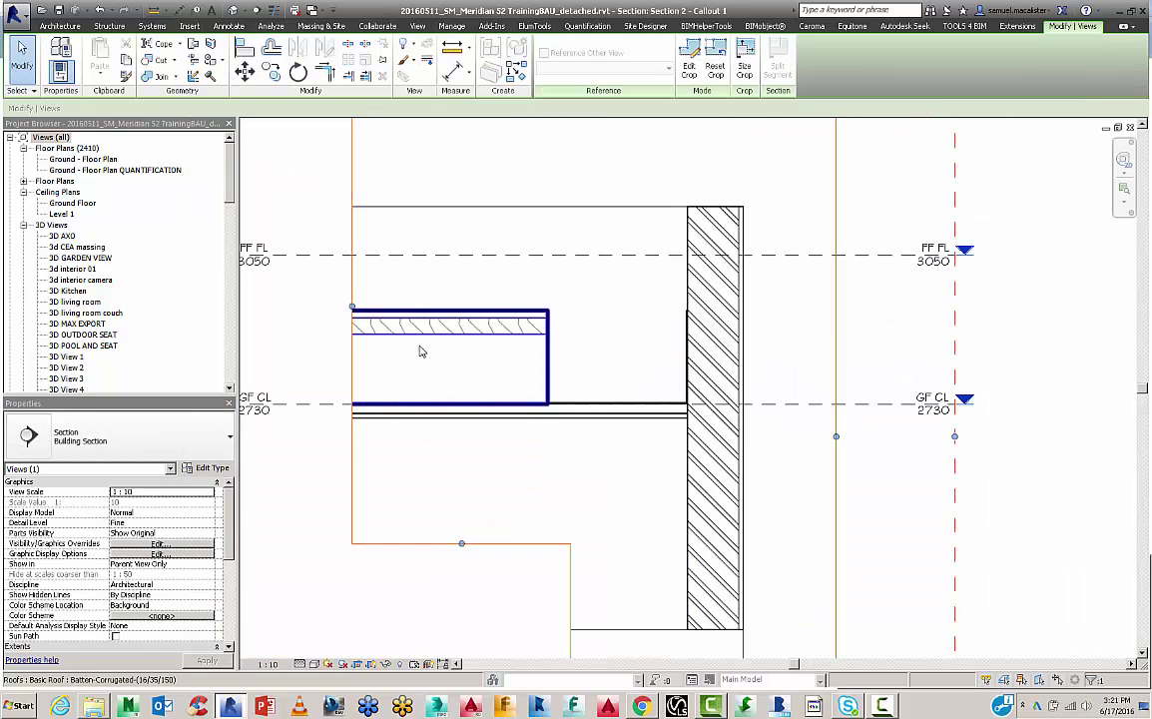
scroll(421, 352, up, 3)
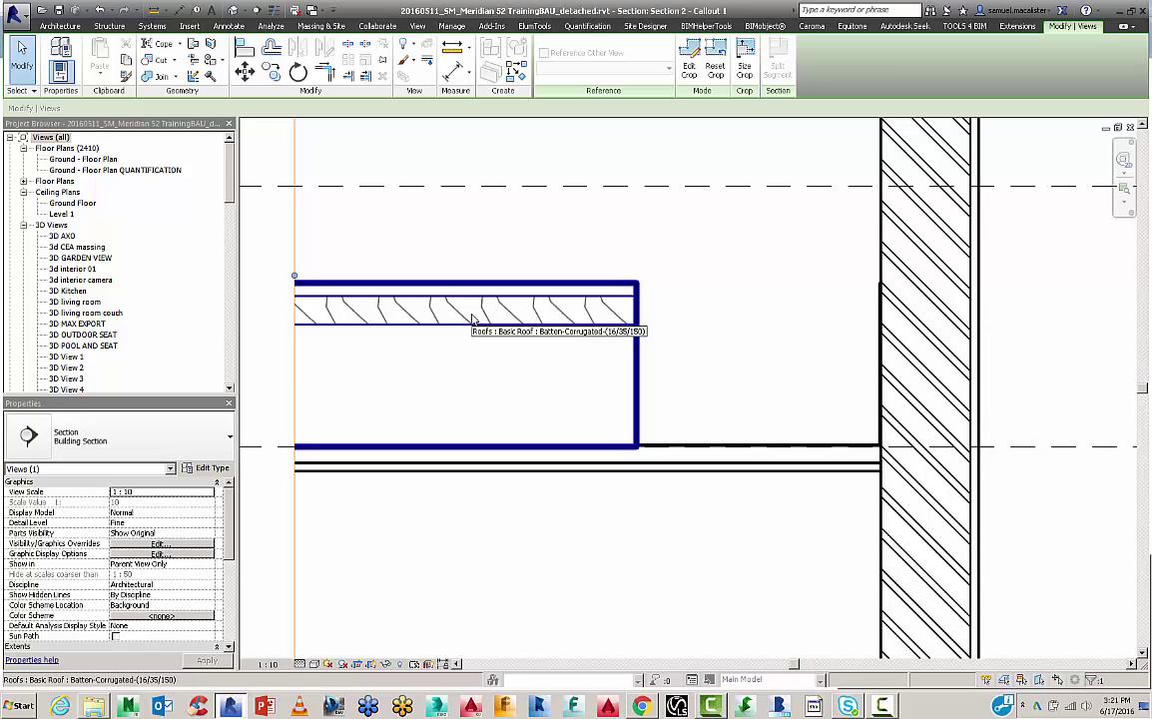
scroll(419, 321, down, 3)
click(408, 348)
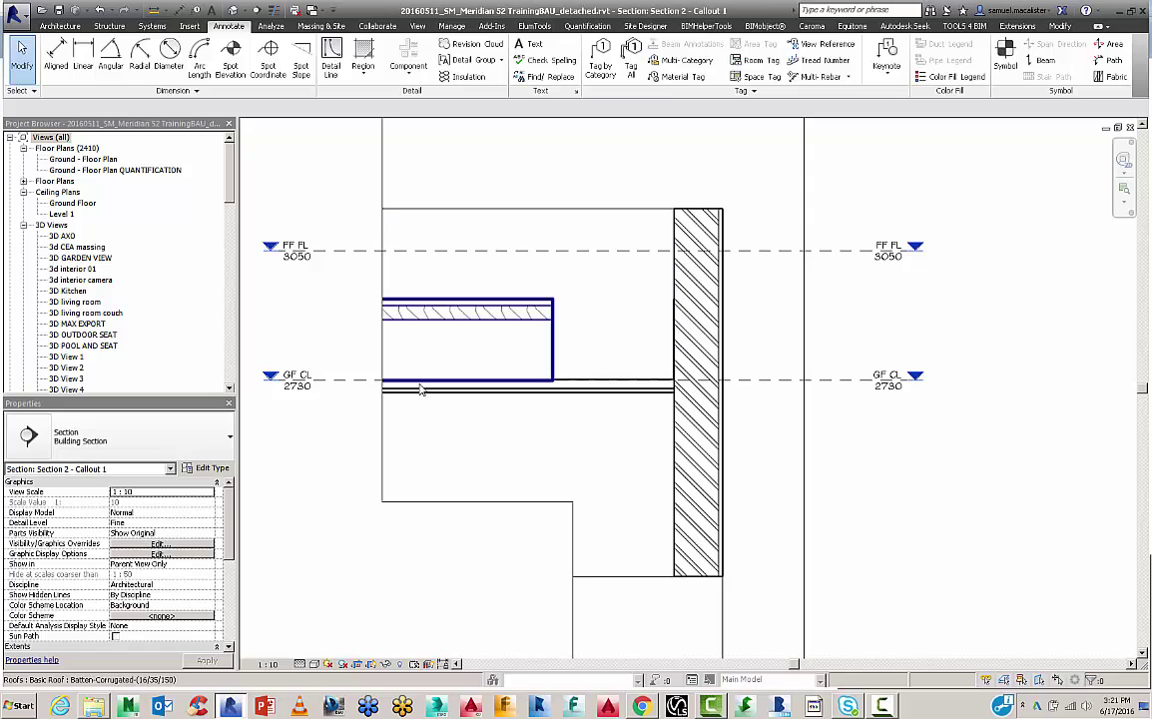
click(691, 356)
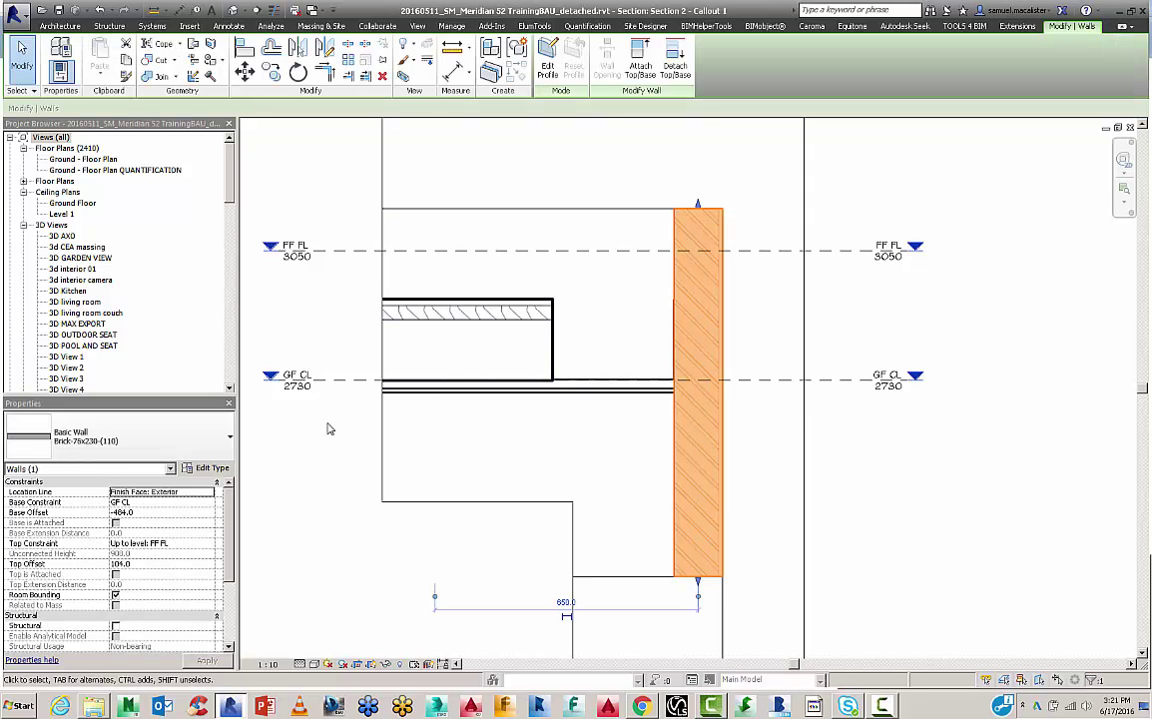
key(Escape)
click(699, 223)
key(Escape)
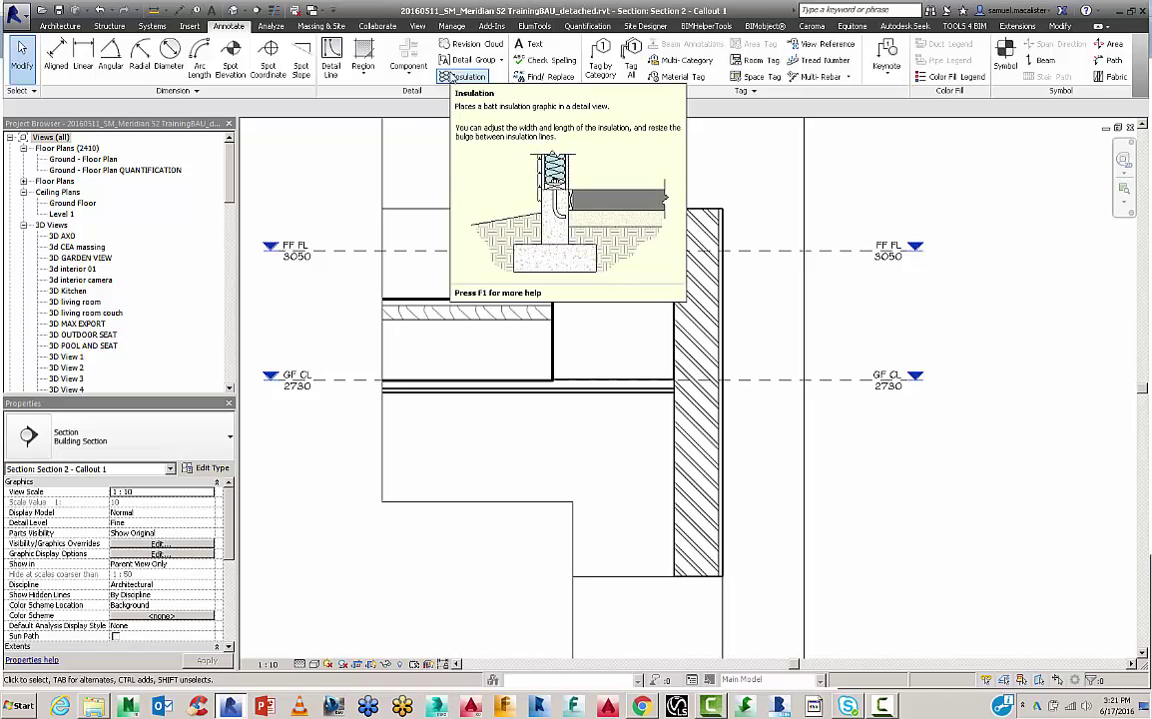
Place 80 mm wide batt insulation about 370 mm long in the roof's lower layer, starting at the roof's end face.
click(461, 76)
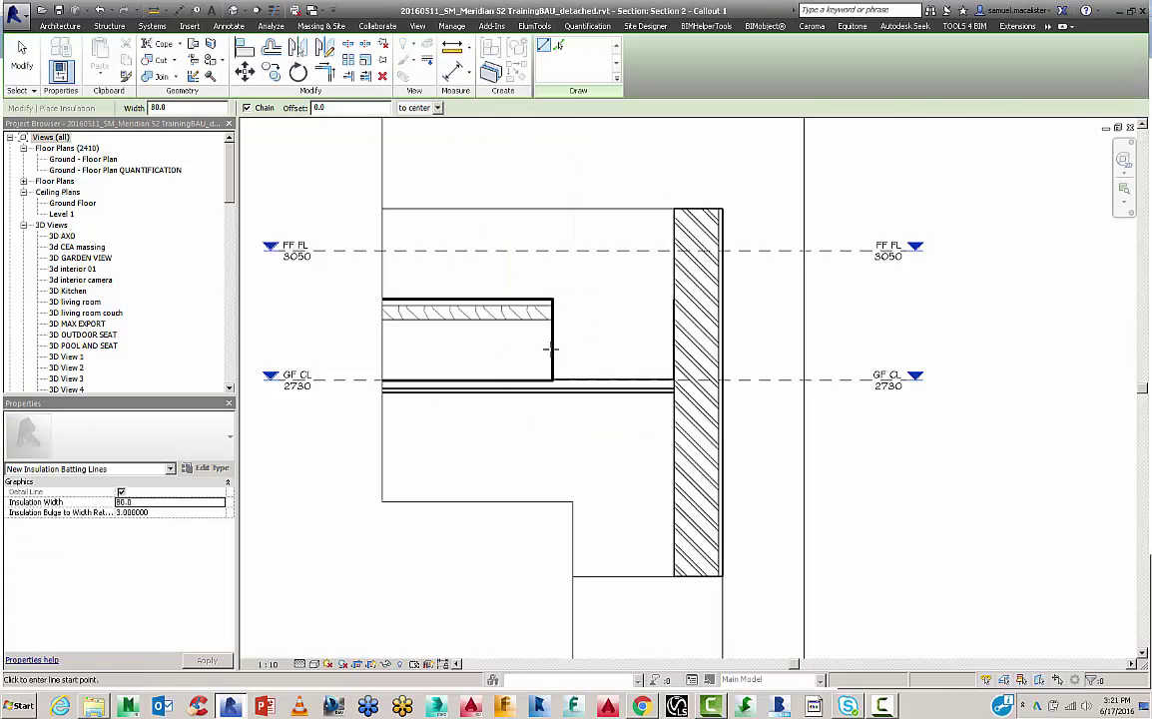
click(550, 348)
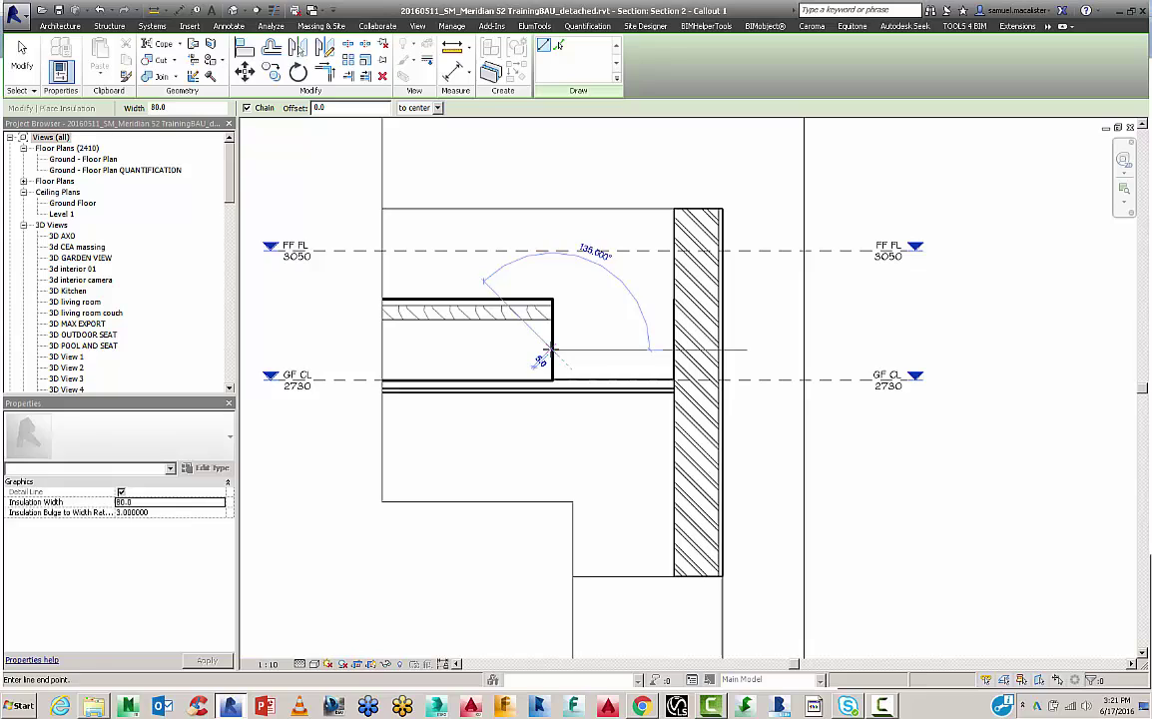
click(402, 348)
key(Escape)
key(Escape)
Lengthen the batt insulation to about 405 mm and set its centreline 100 mm above GF CL.
click(464, 348)
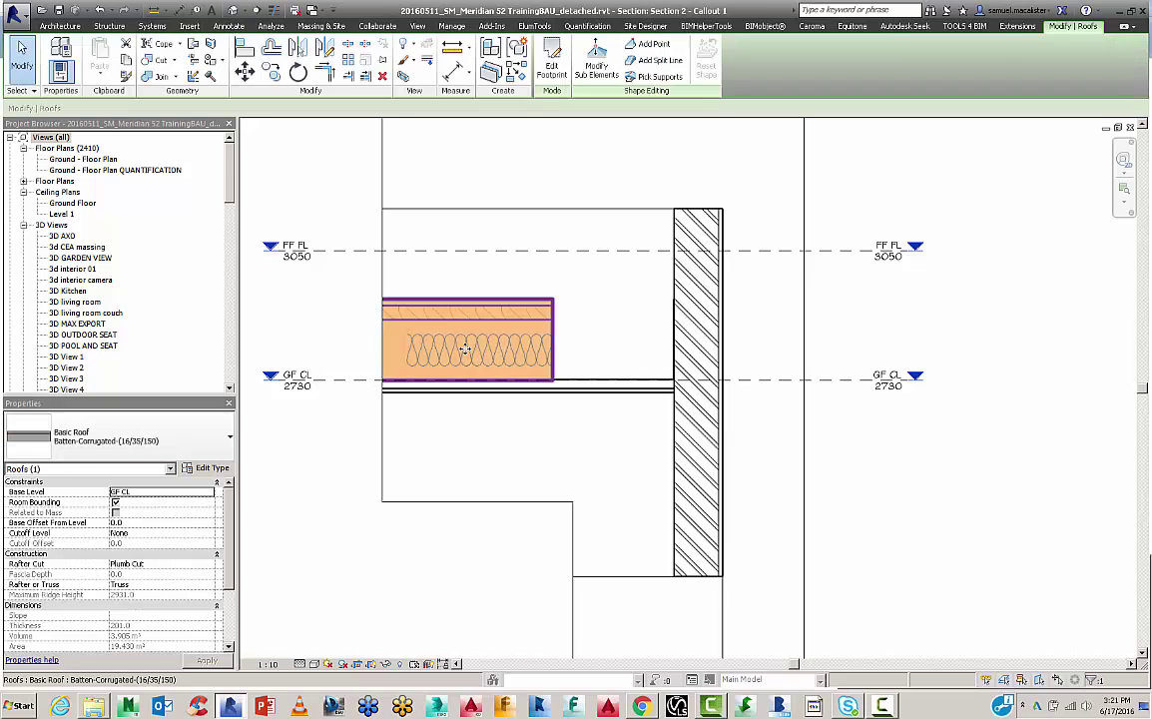
click(345, 322)
click(402, 352)
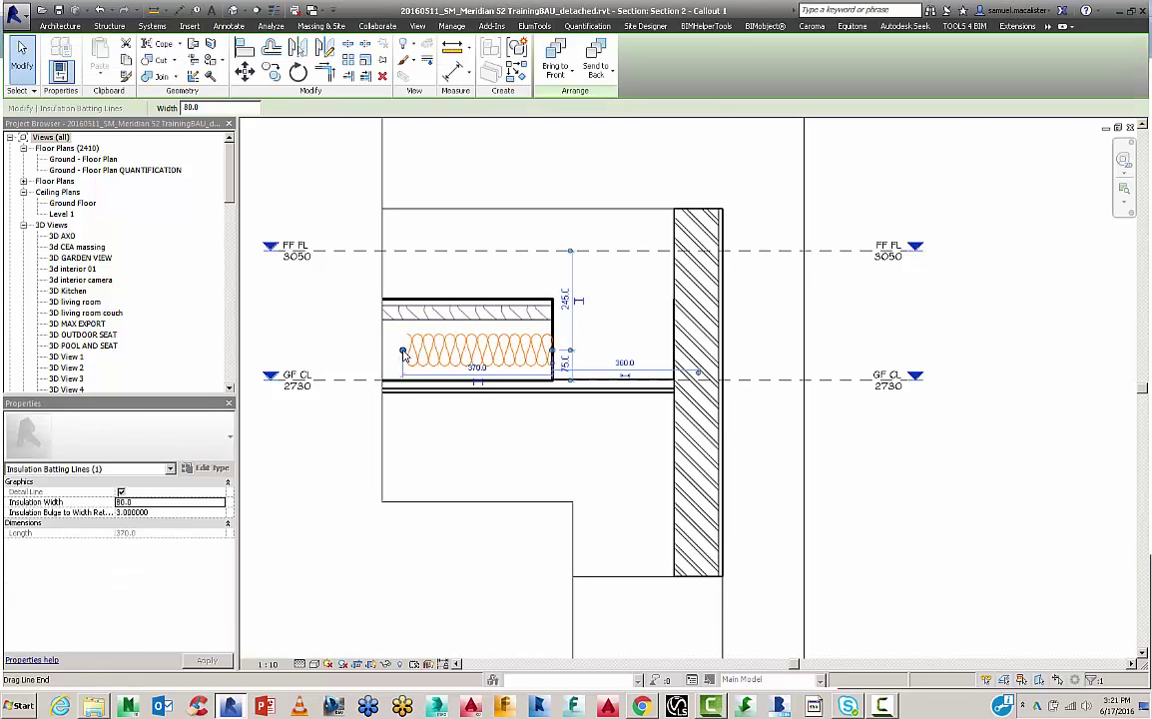
drag(402, 353, 388, 349)
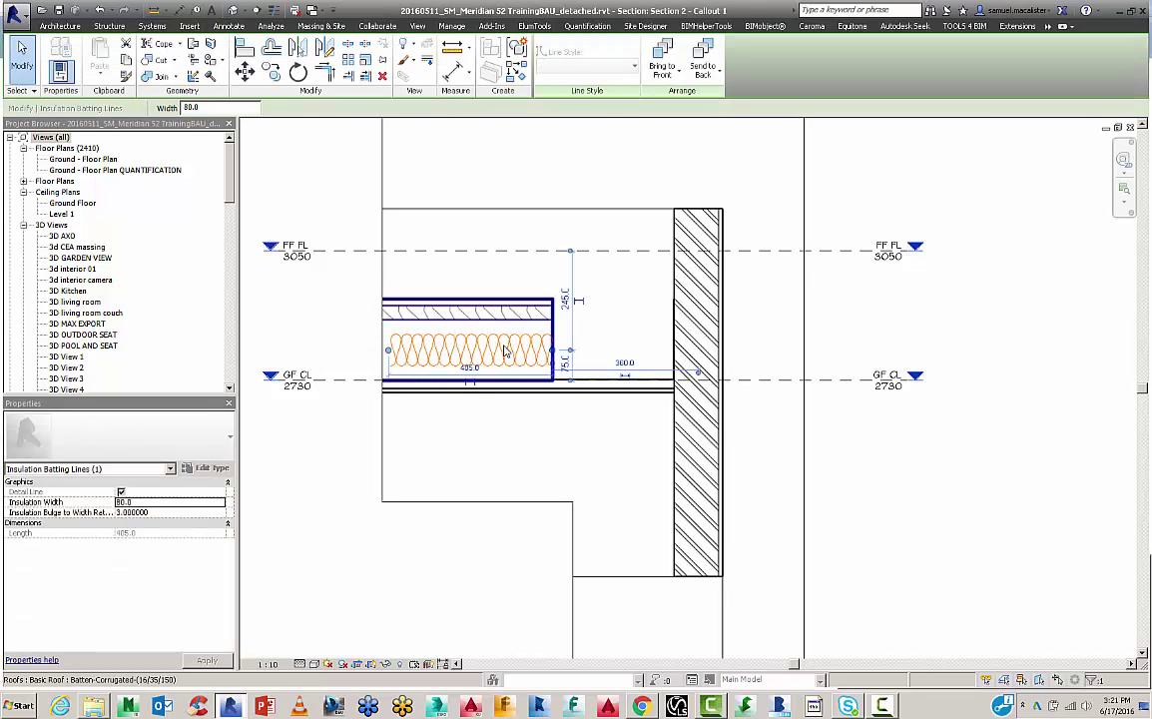
click(565, 363)
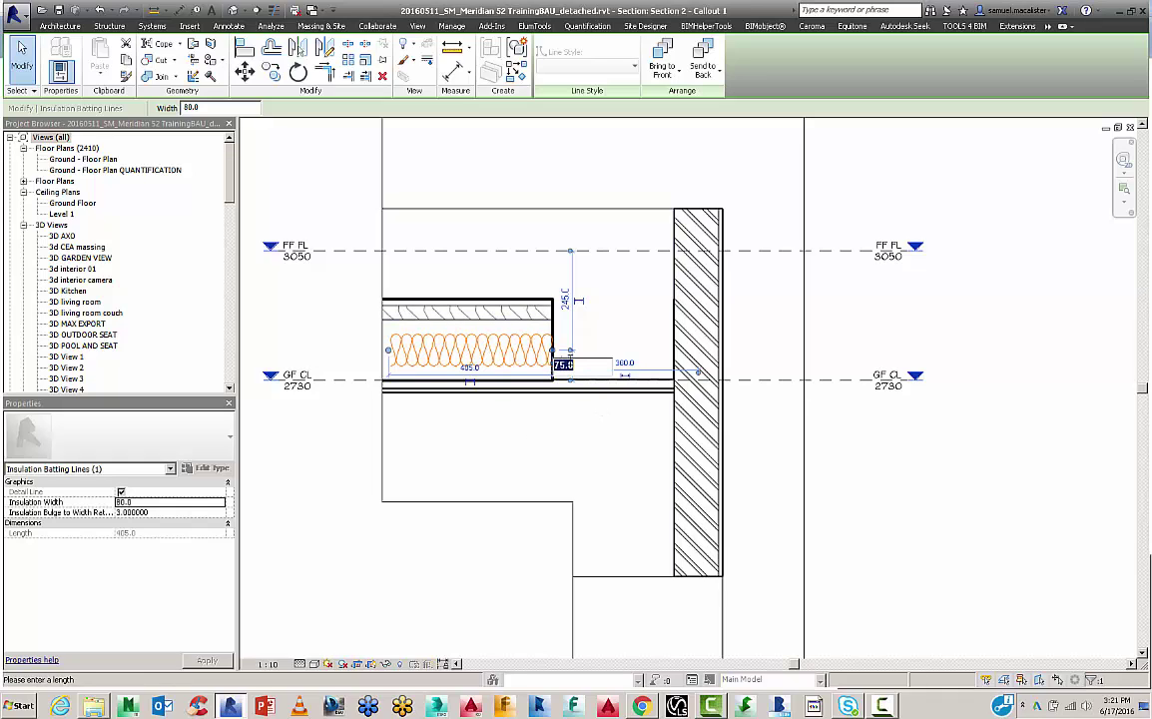
key(BackSpace)
text(100)
key(Return)
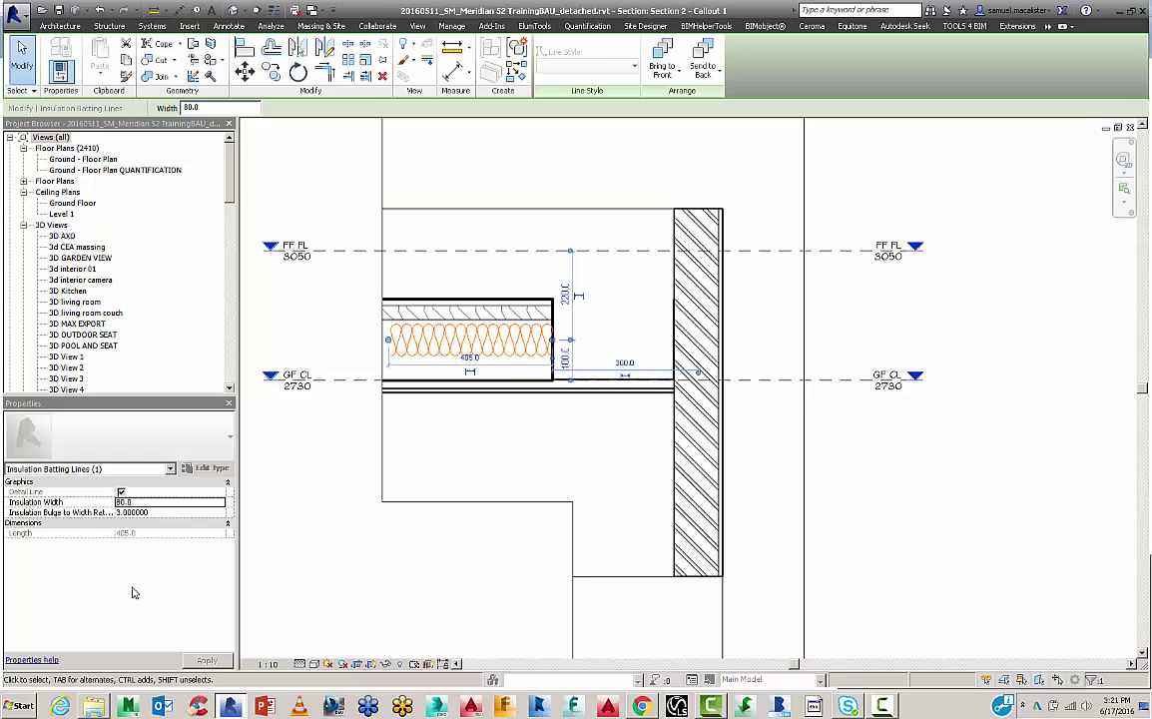
Set the batt insulation's width to 40 mm.
click(164, 504)
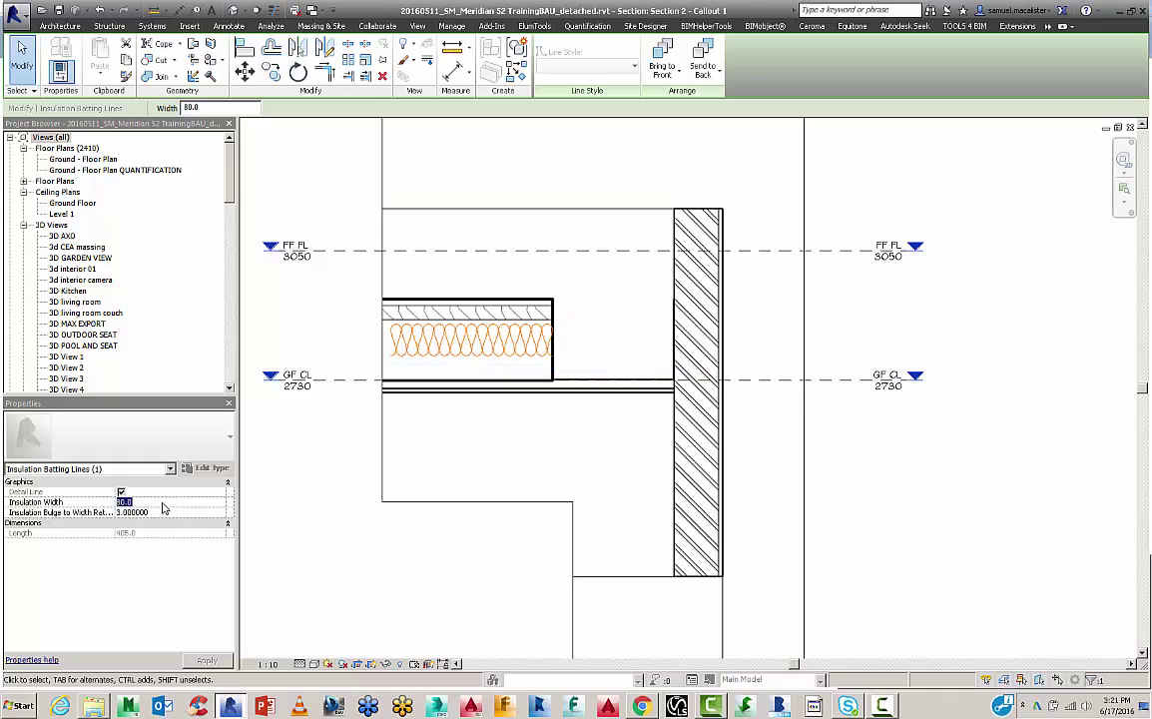
text(40)
click(205, 659)
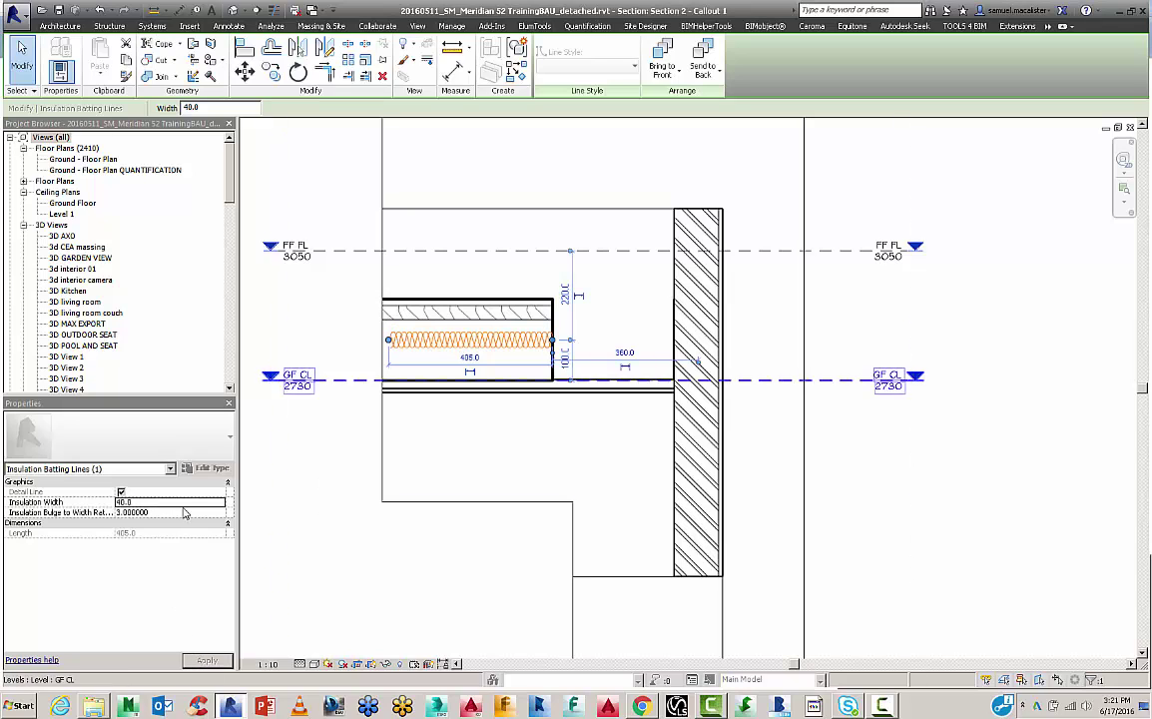
Try a bulge to width ratio of 10 on the batt insulation, inspect it closely and undo the ratio change.
click(178, 512)
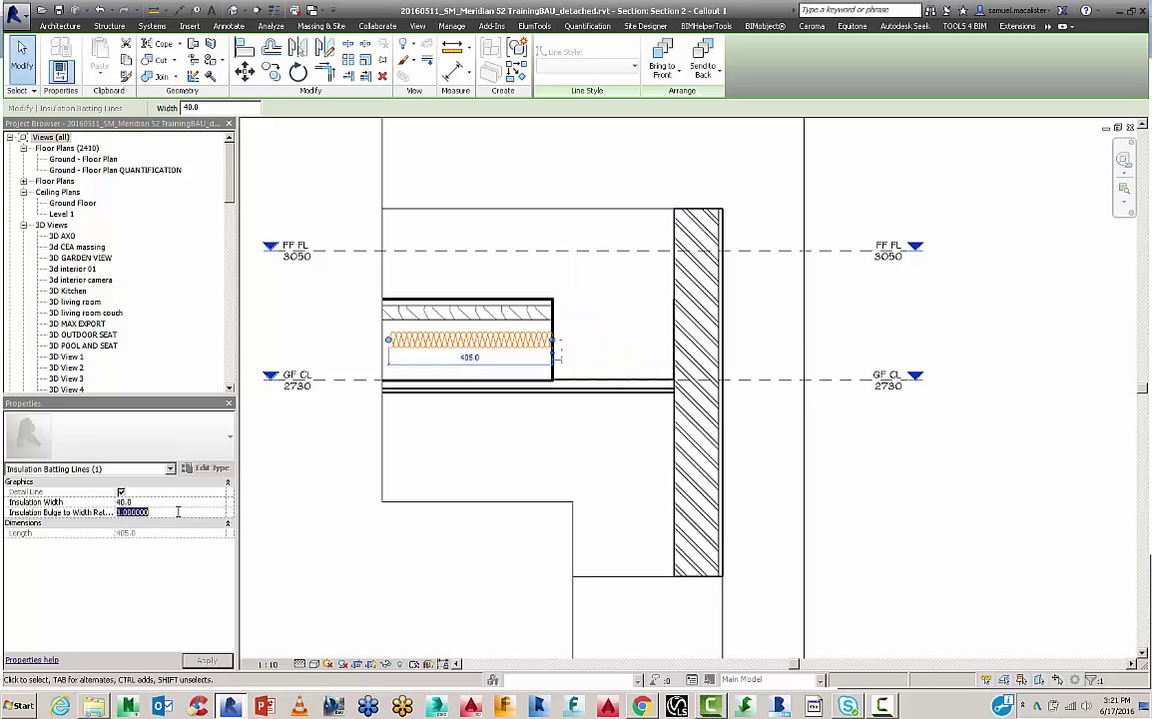
text(10)
click(206, 660)
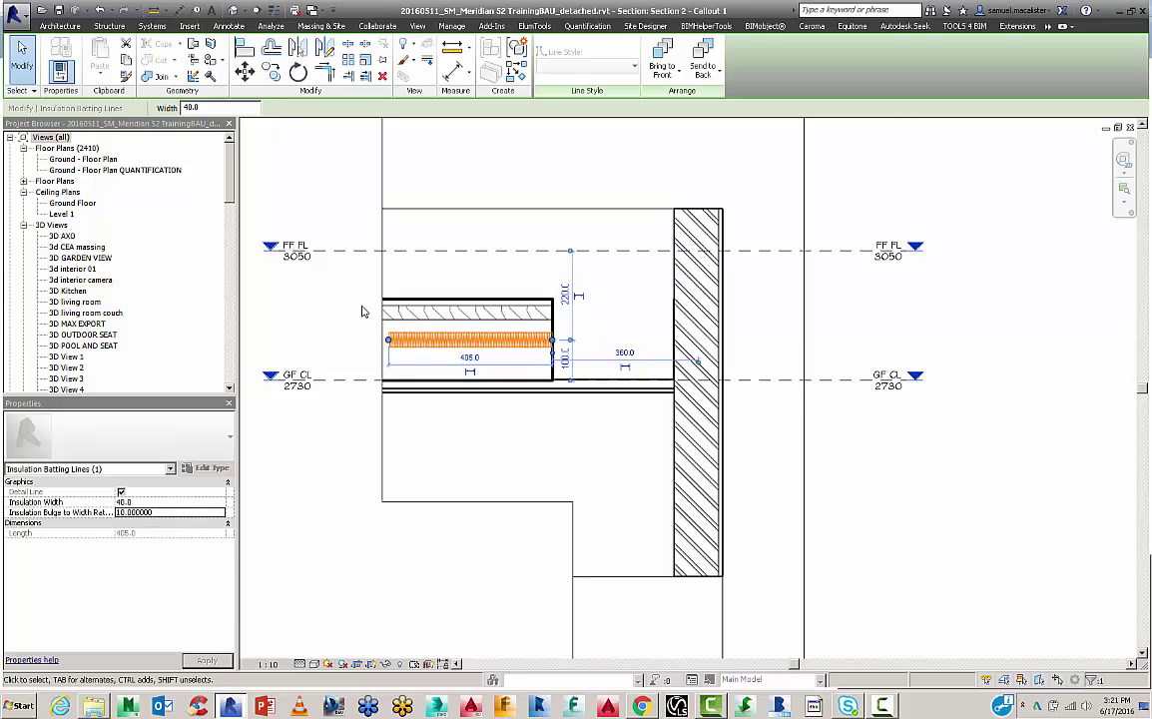
click(424, 431)
scroll(423, 359, up, 3)
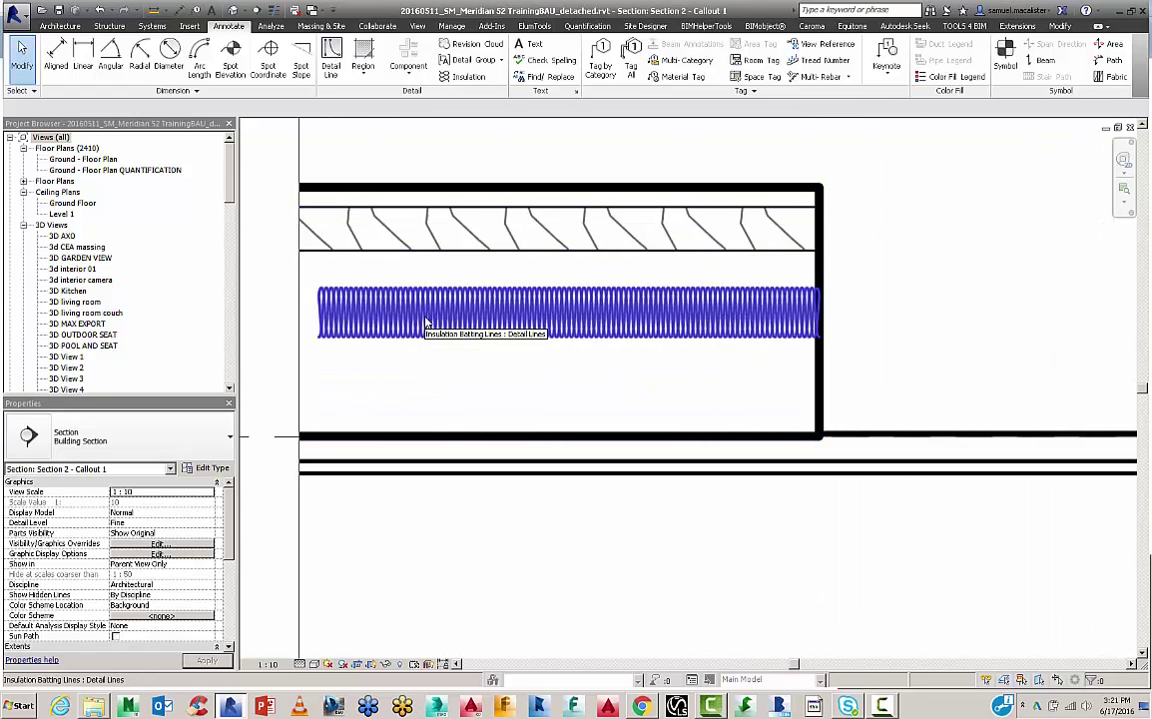
scroll(424, 318, down, 3)
click(376, 306)
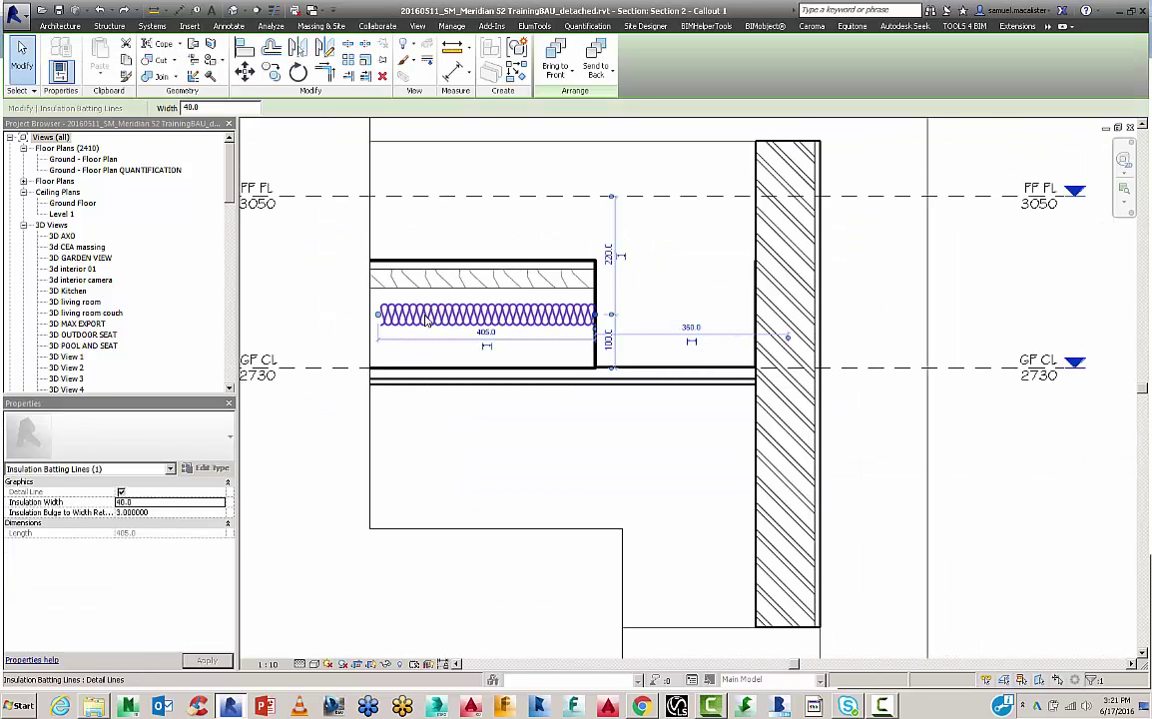
key(Escape)
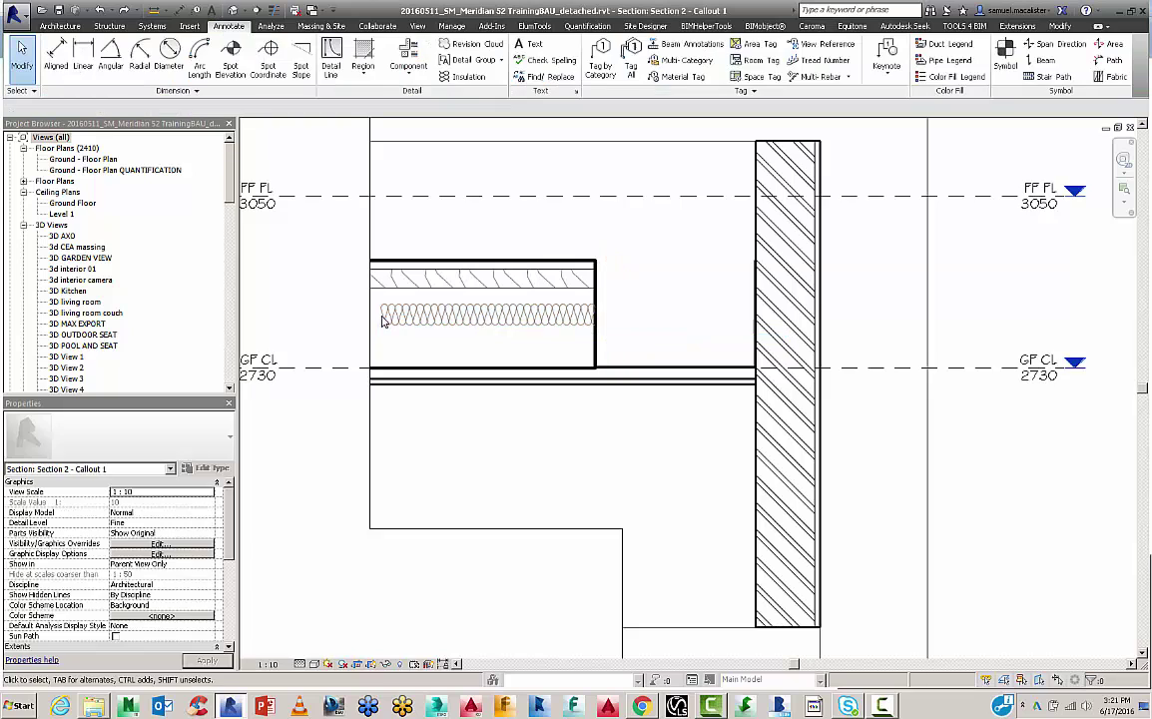
scroll(375, 314, down, 2)
click(449, 324)
key(Escape)
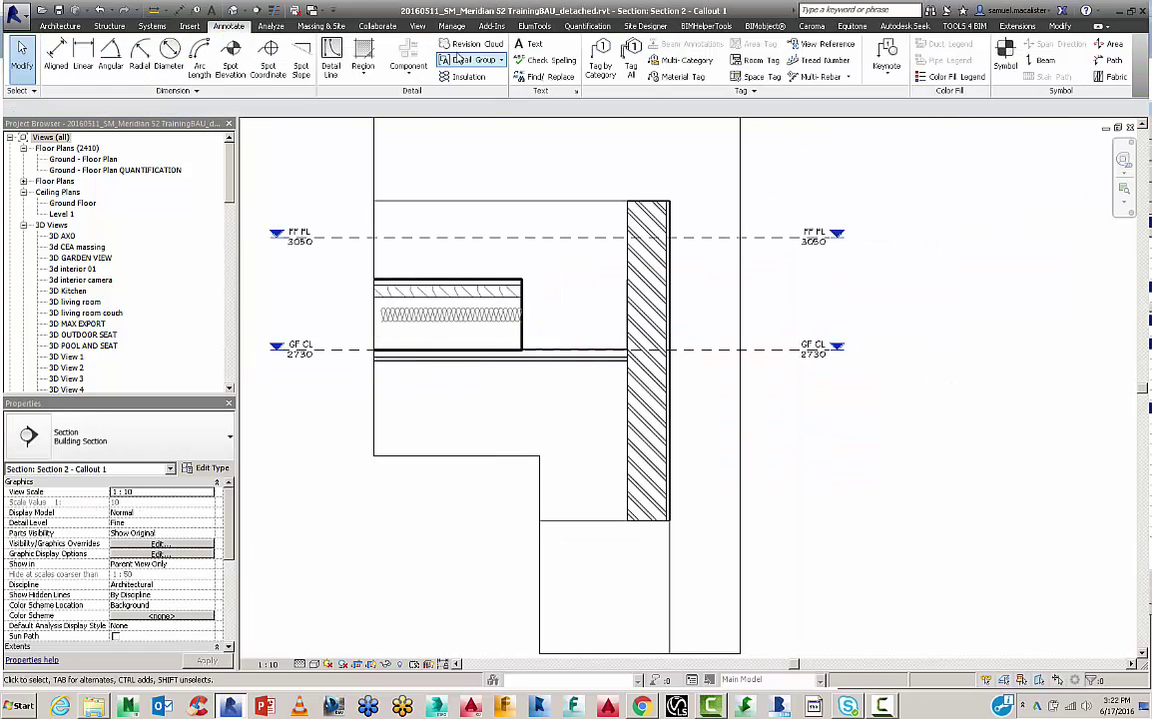
Start loading a family and browse the Australia library's Detail Items, under Div 05 - Metals, to the Metal Fastenings folder.
click(190, 26)
click(411, 59)
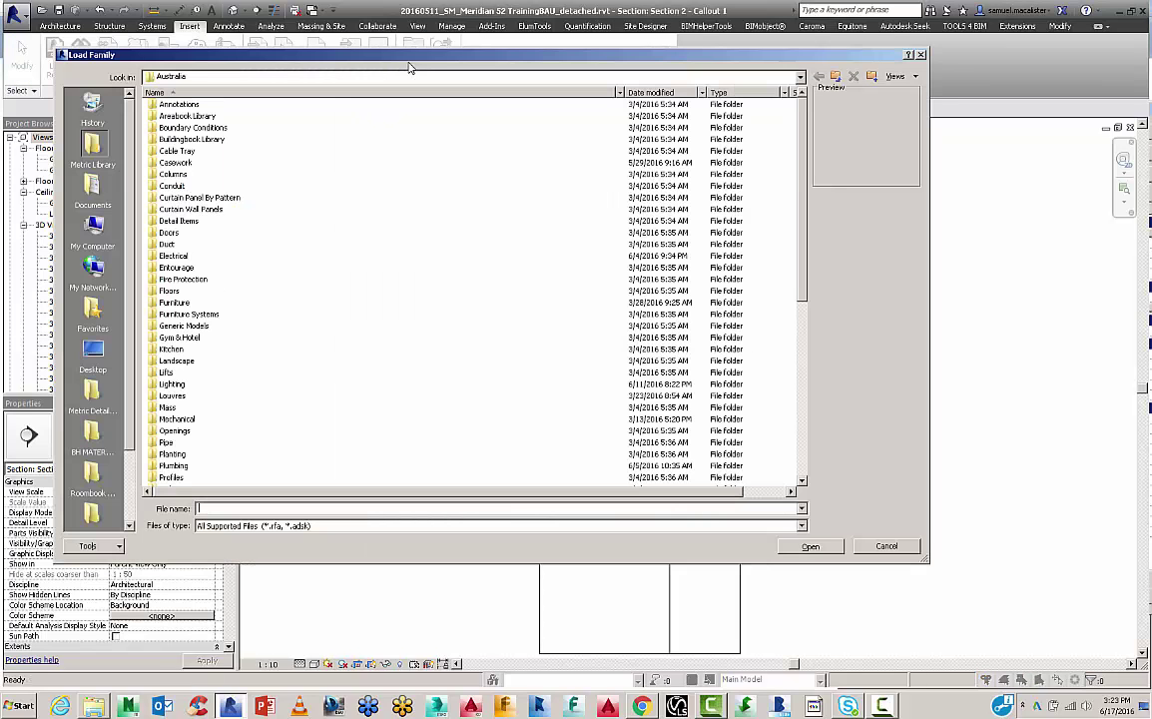
drag(323, 55, 445, 75)
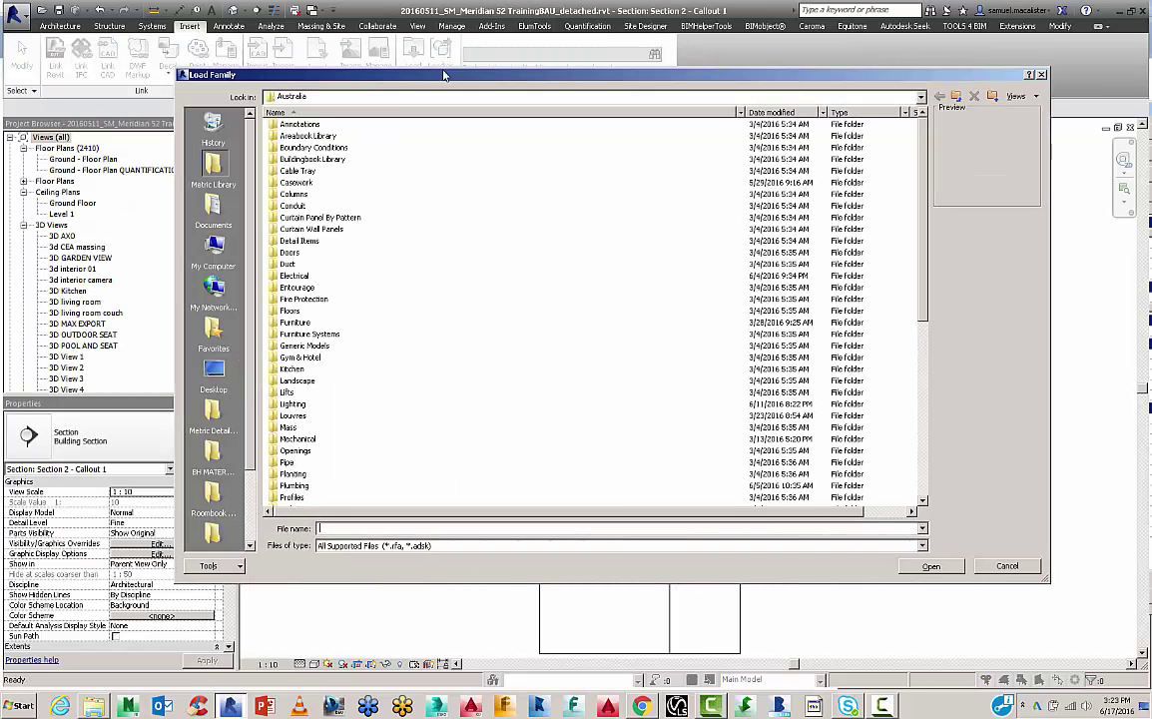
click(392, 96)
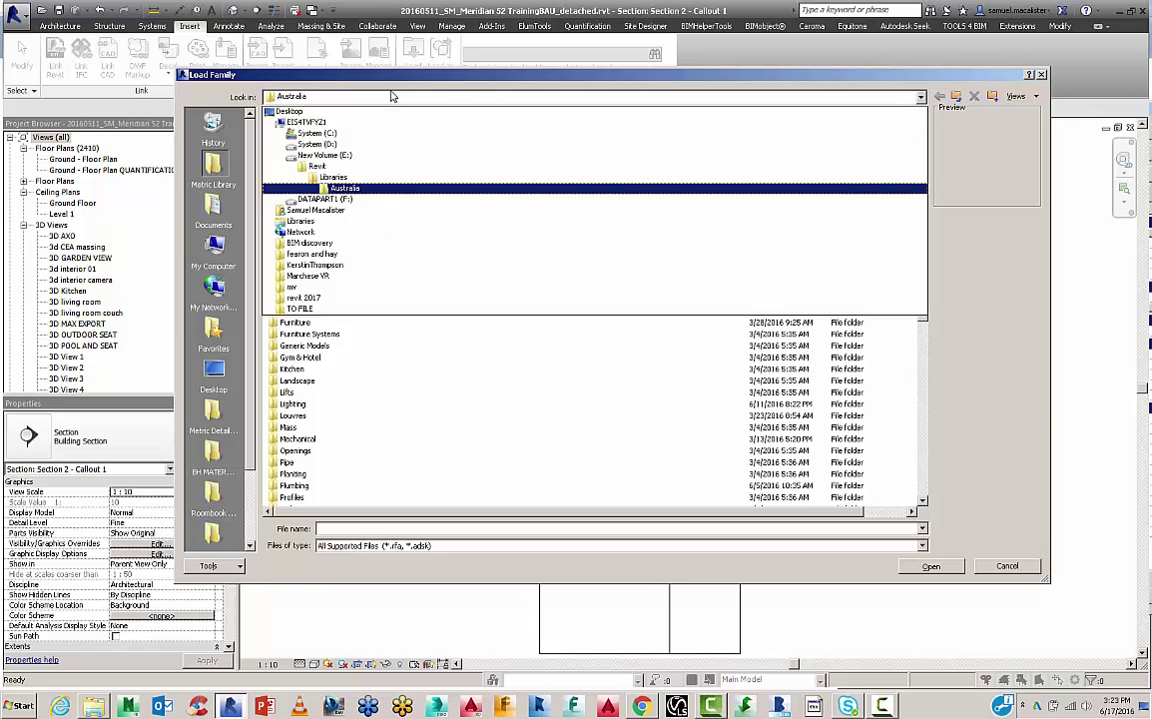
click(343, 189)
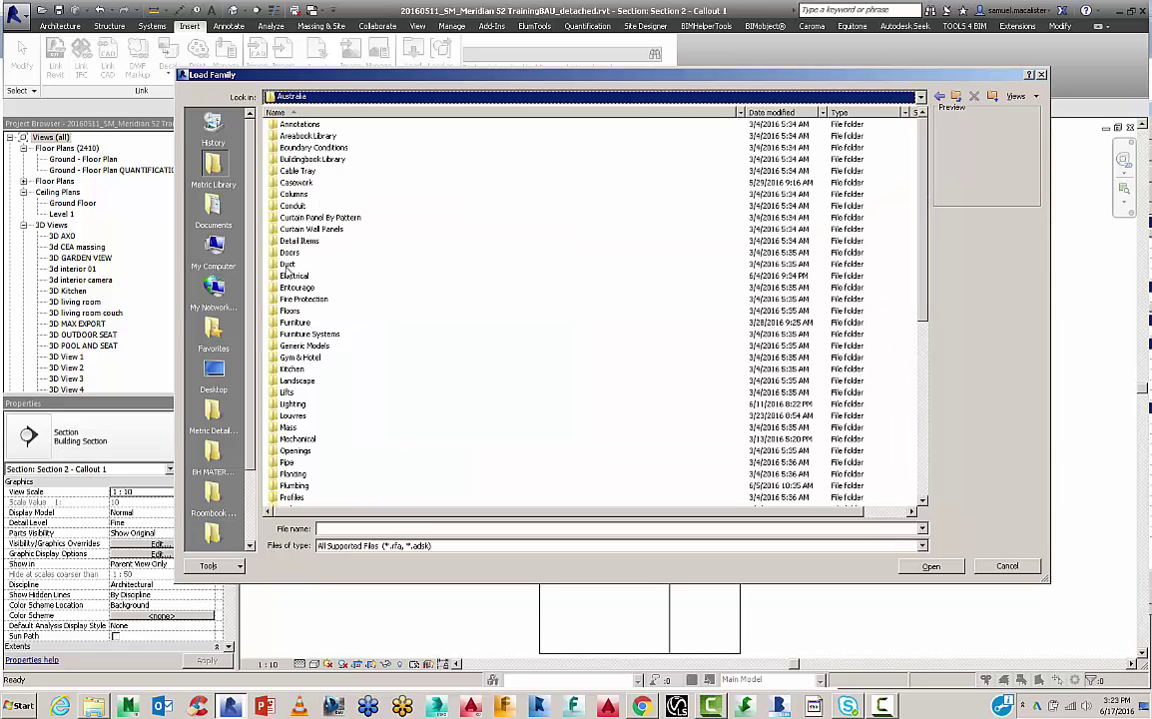
double_click(294, 240)
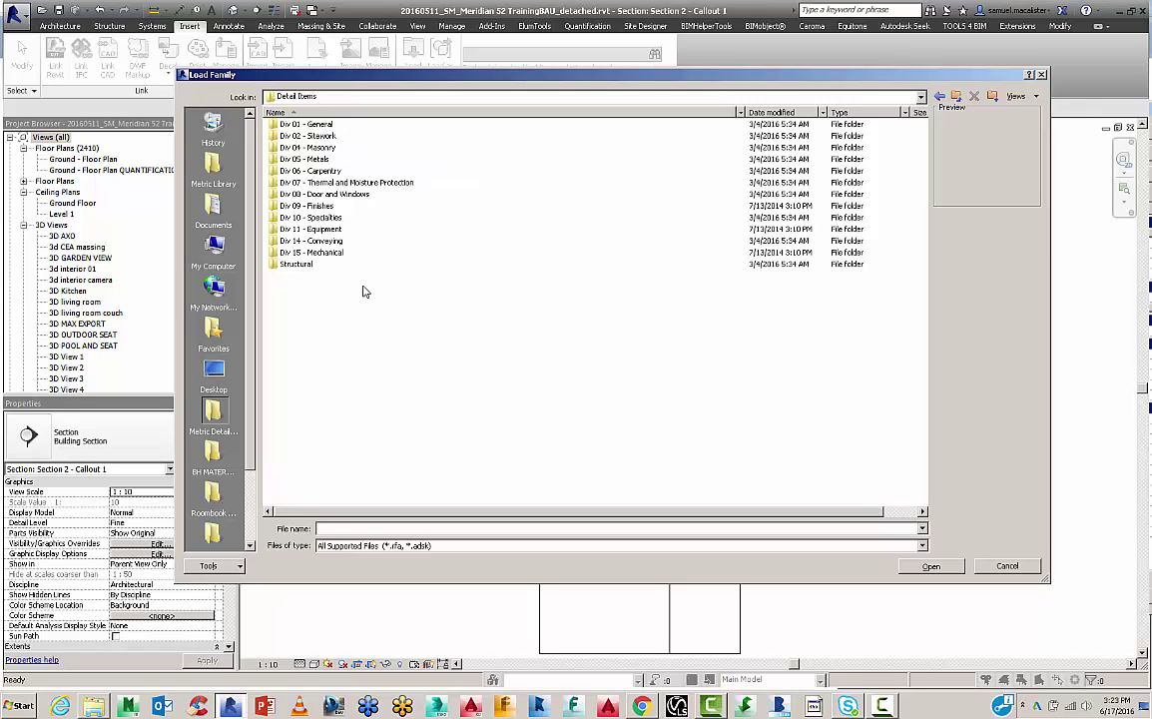
double_click(315, 158)
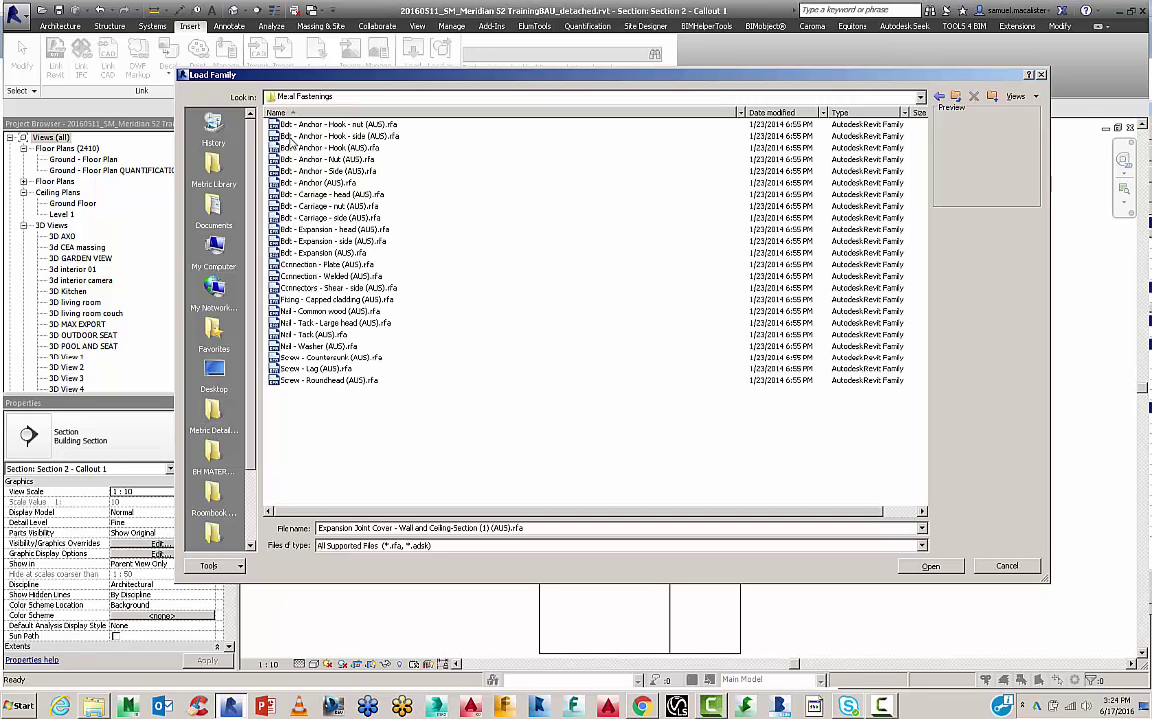
Preview the bolt, connection and nail detail families in the Metal Fastenings folder.
click(308, 152)
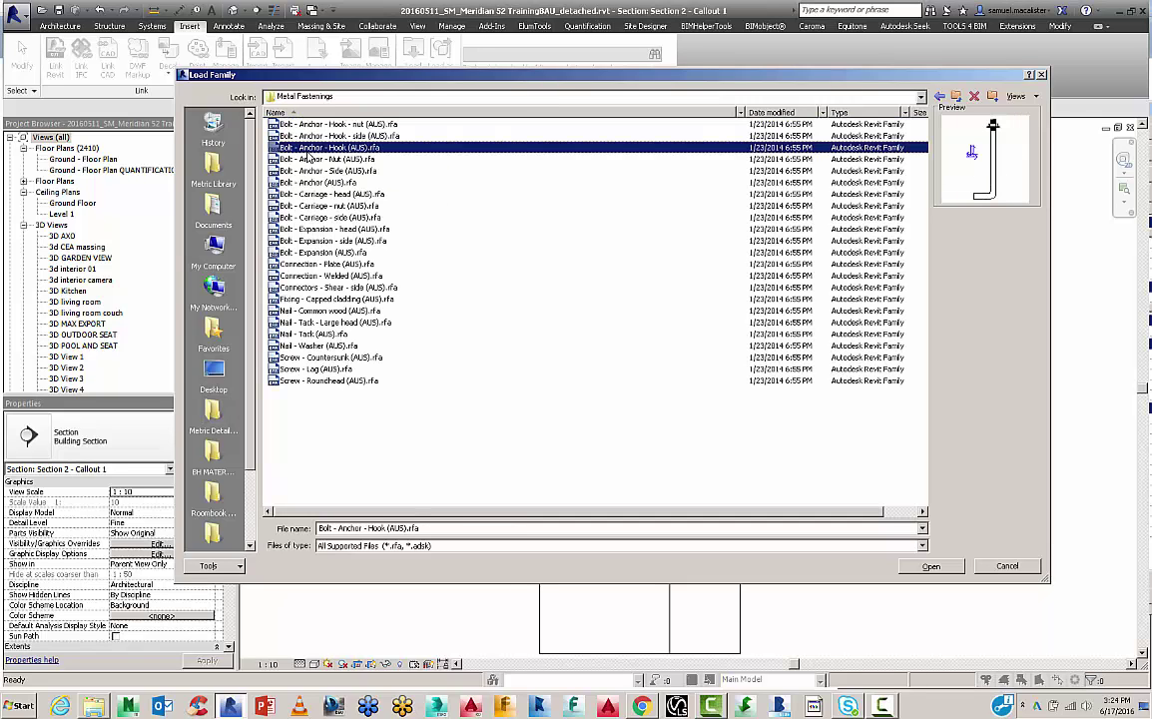
key(Down)
key(Down)
key(Down)
key(Down)
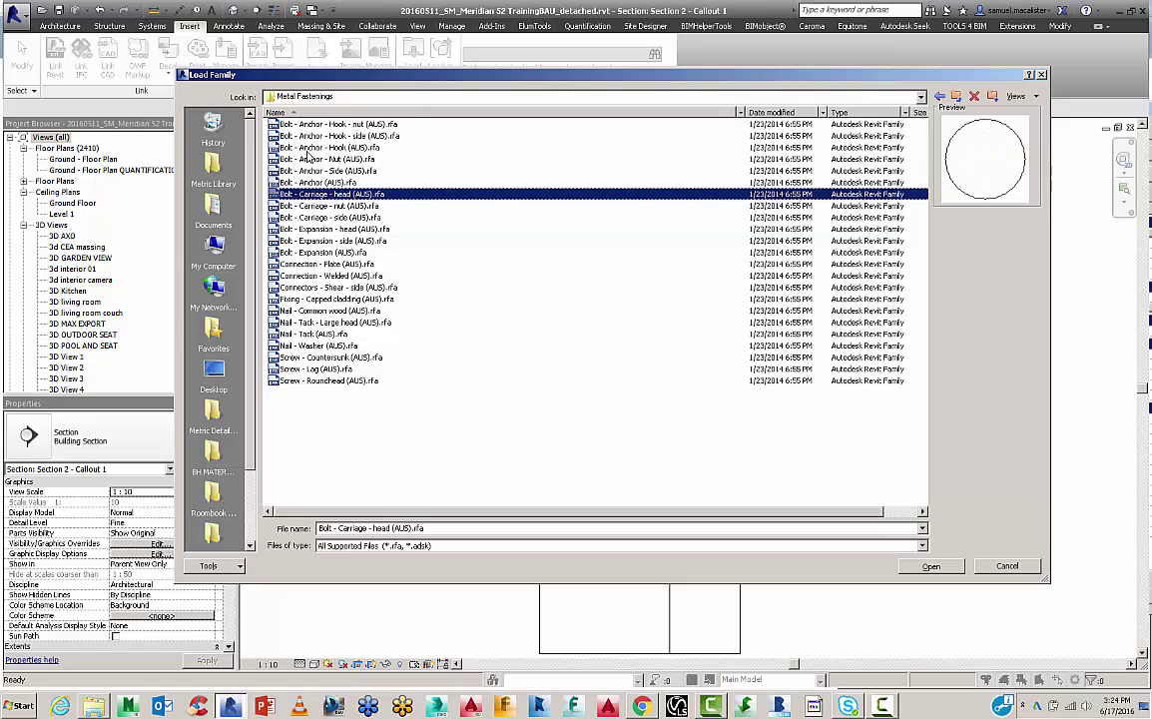
key(Down)
key(Down)
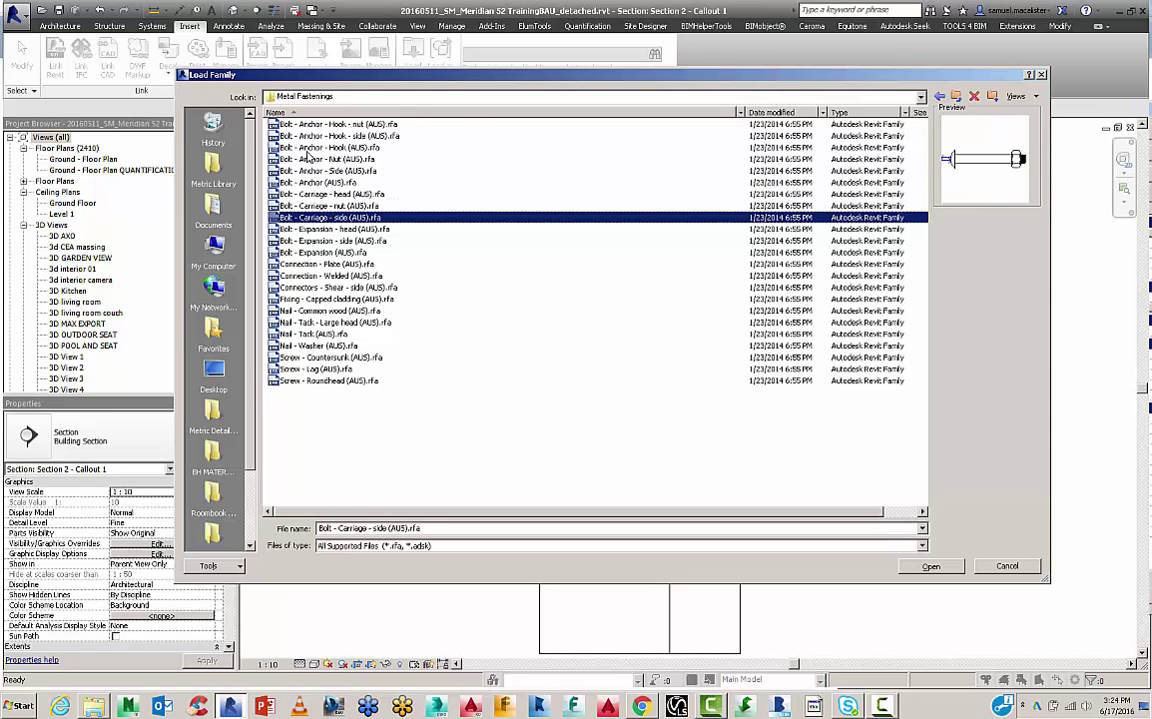
key(Down)
key(Up)
key(Down)
key(Down)
key(Down)
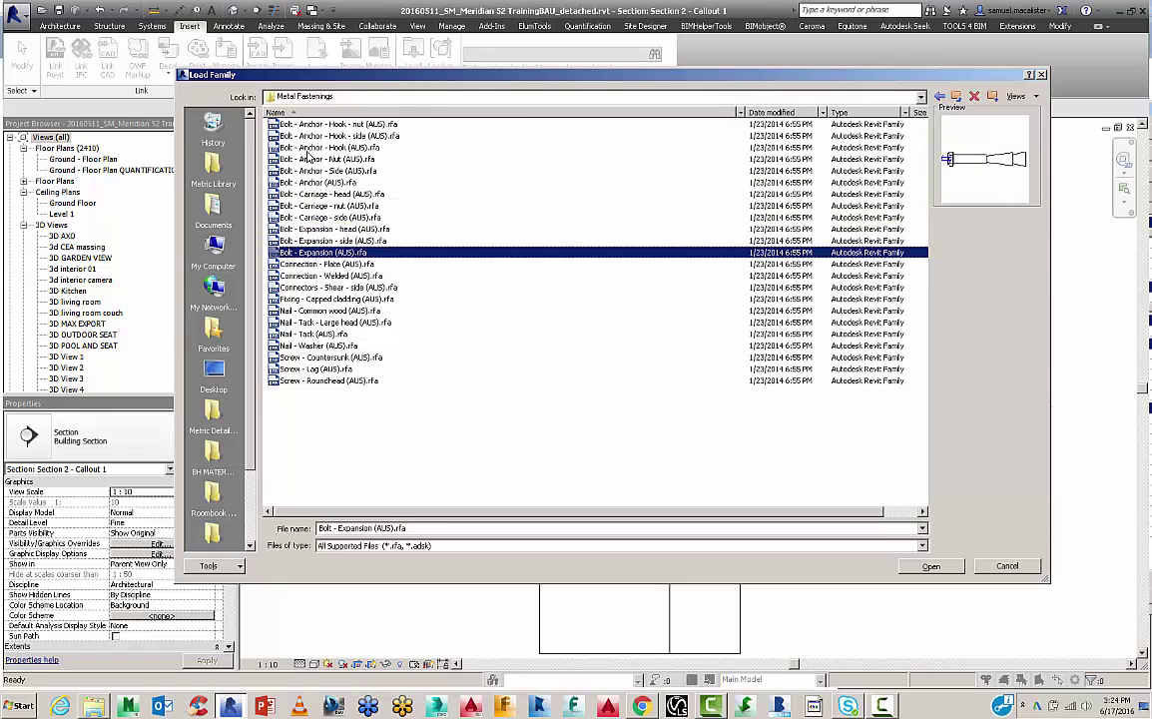
key(Down)
key(Down)
key(Down)
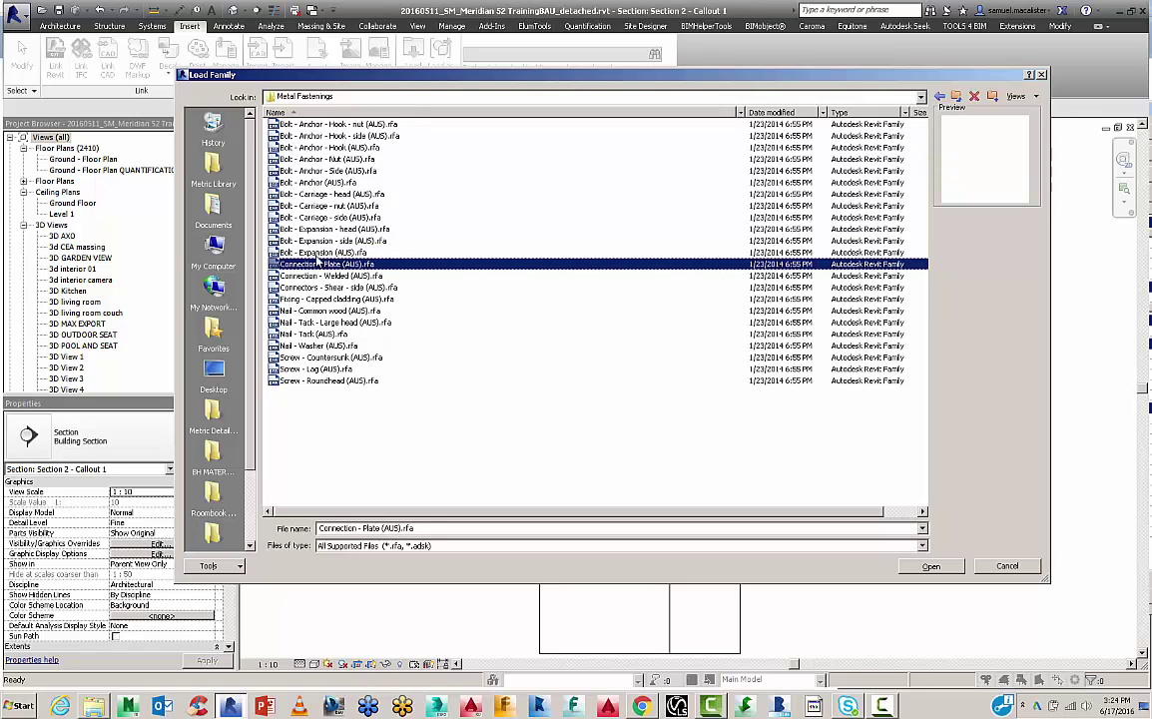
key(Down)
key(Down)
key(Down)
key(Up)
key(Up)
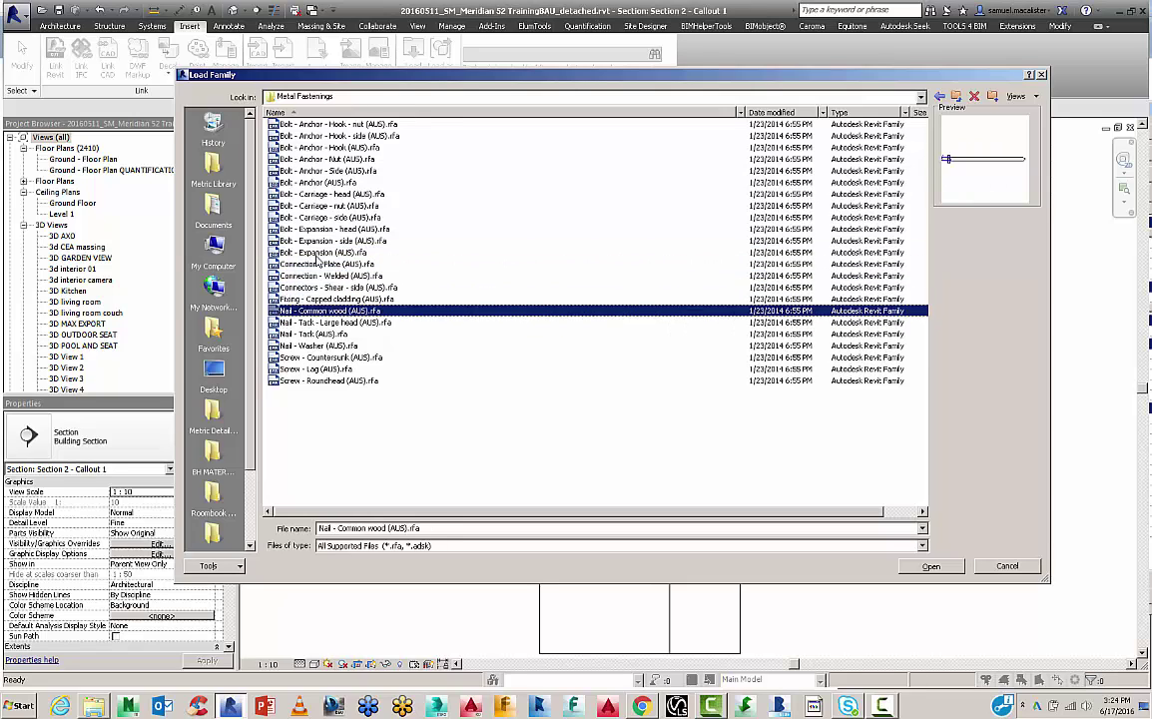
Load the Bolt - Anchor - Side (AUS) detail family into the project.
key(Up)
key(Up)
key(Up)
key(Up)
key(Up)
key(Up)
key(Up)
key(Up)
key(Up)
key(Up)
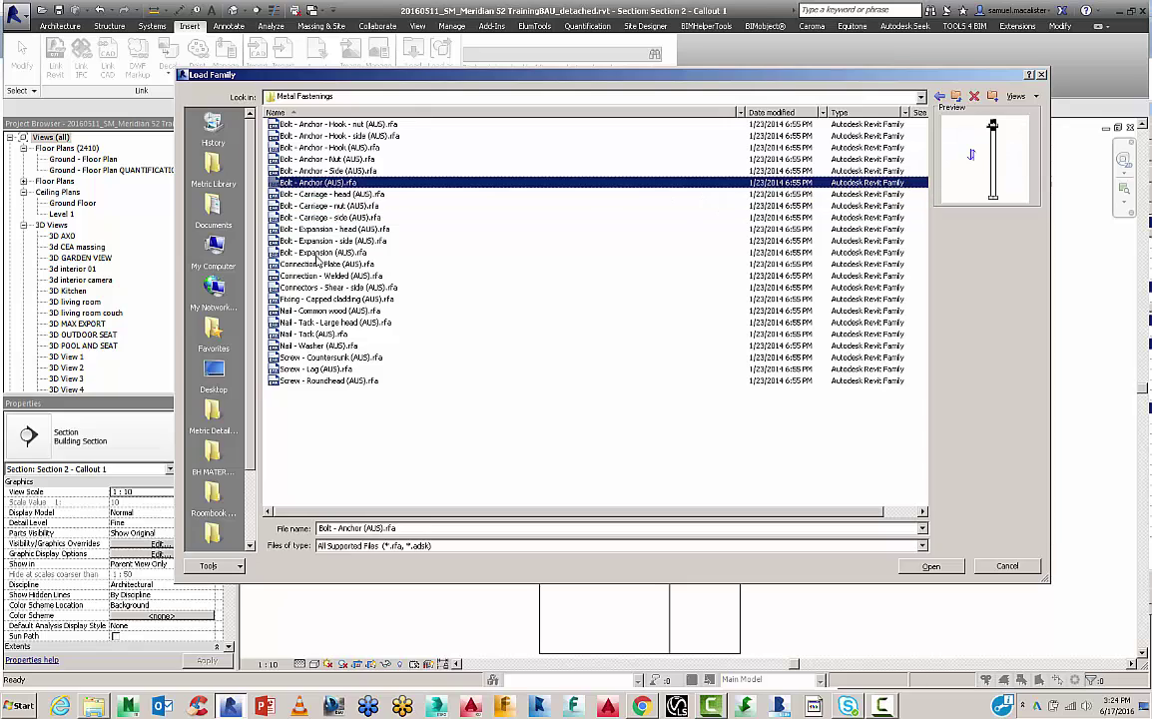
key(Up)
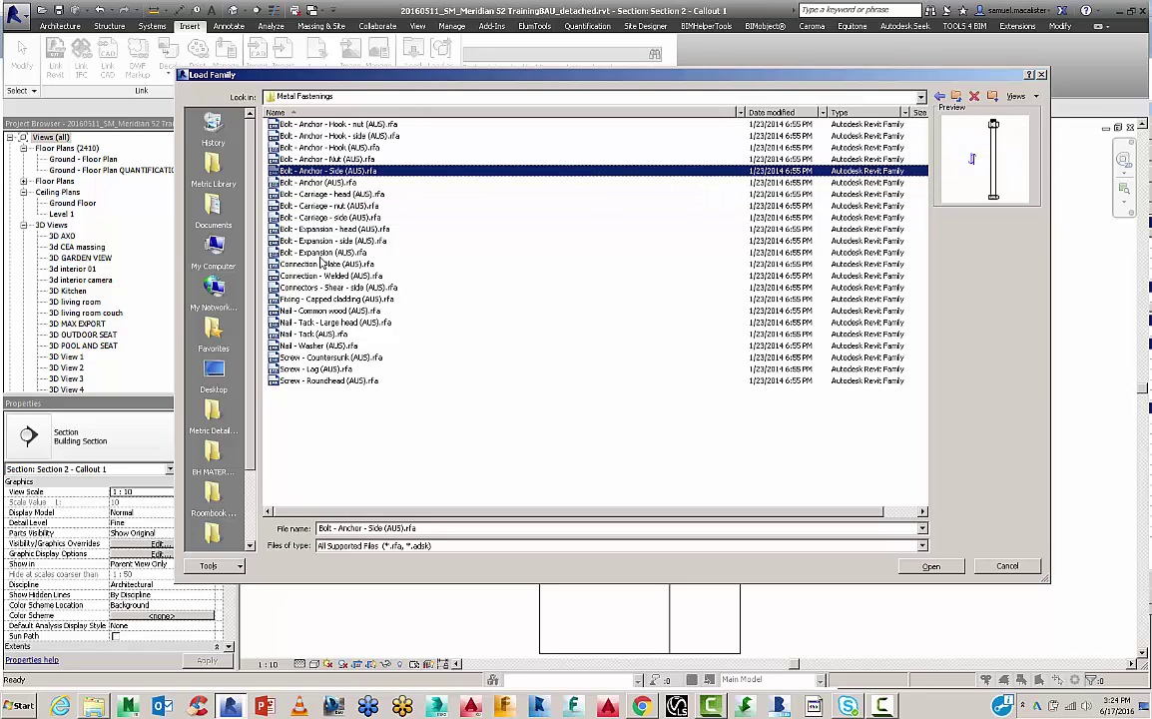
key(Up)
key(Down)
key(Return)
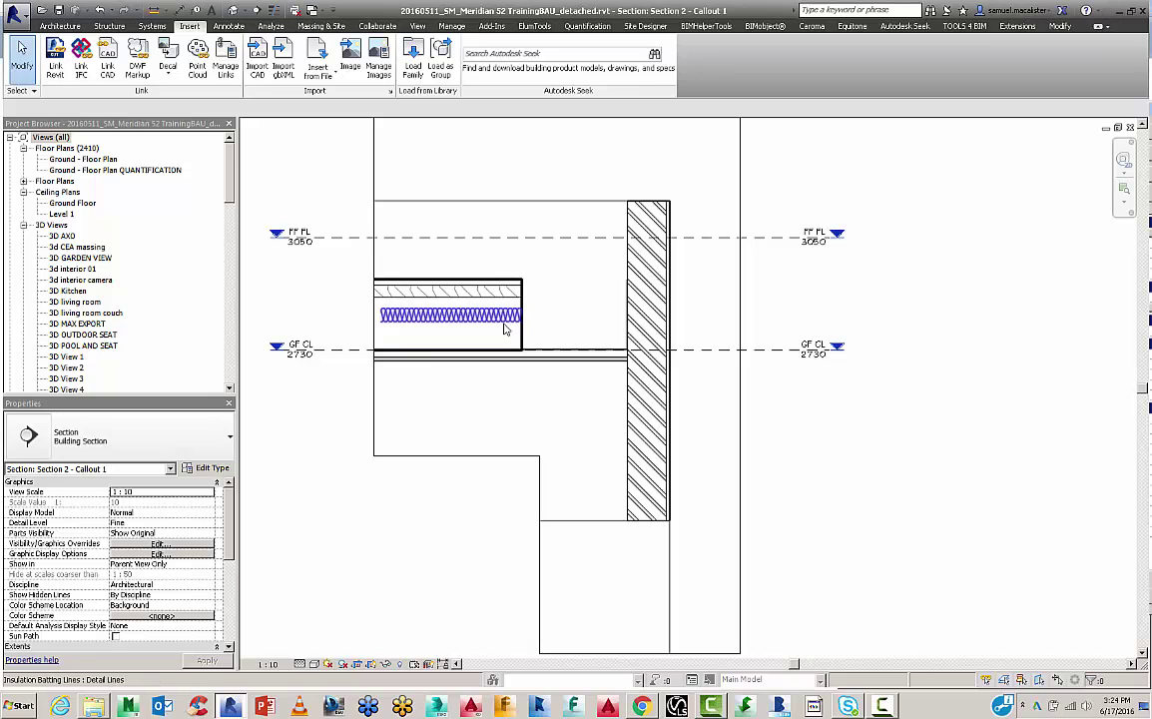
Browse the project's loaded detail item families, viewing the types under filled region, brick joint and anchor bolt.
click(10, 138)
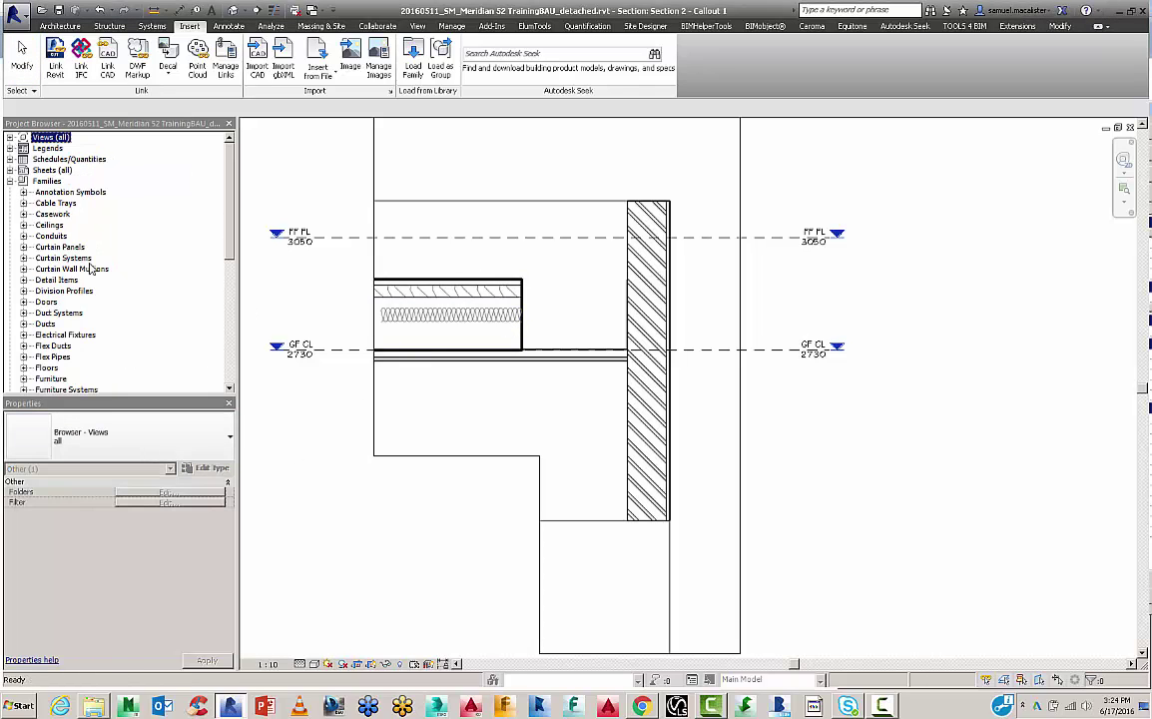
click(24, 280)
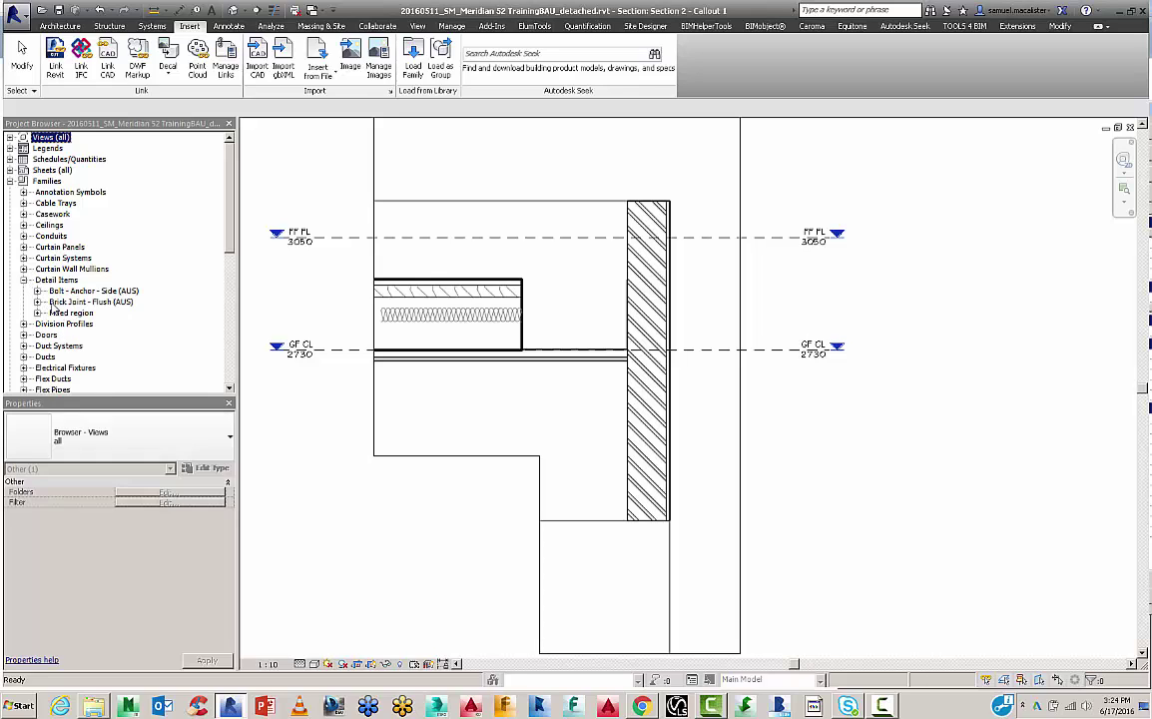
click(38, 314)
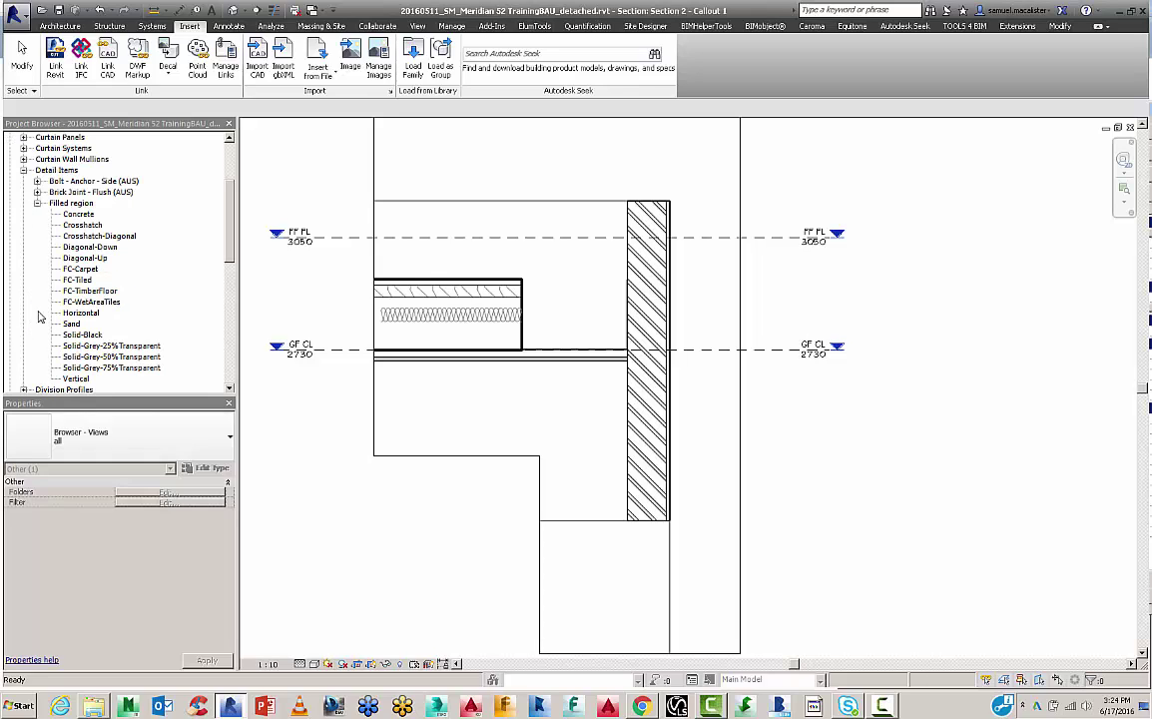
click(82, 224)
click(38, 192)
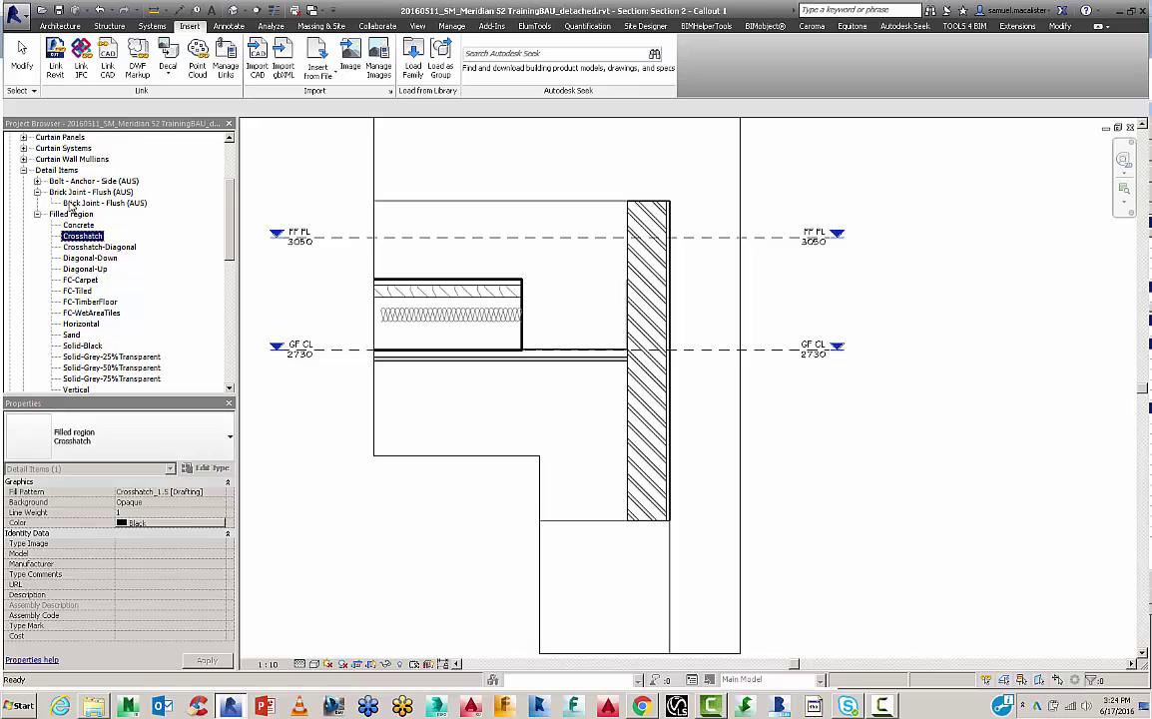
click(72, 204)
click(36, 181)
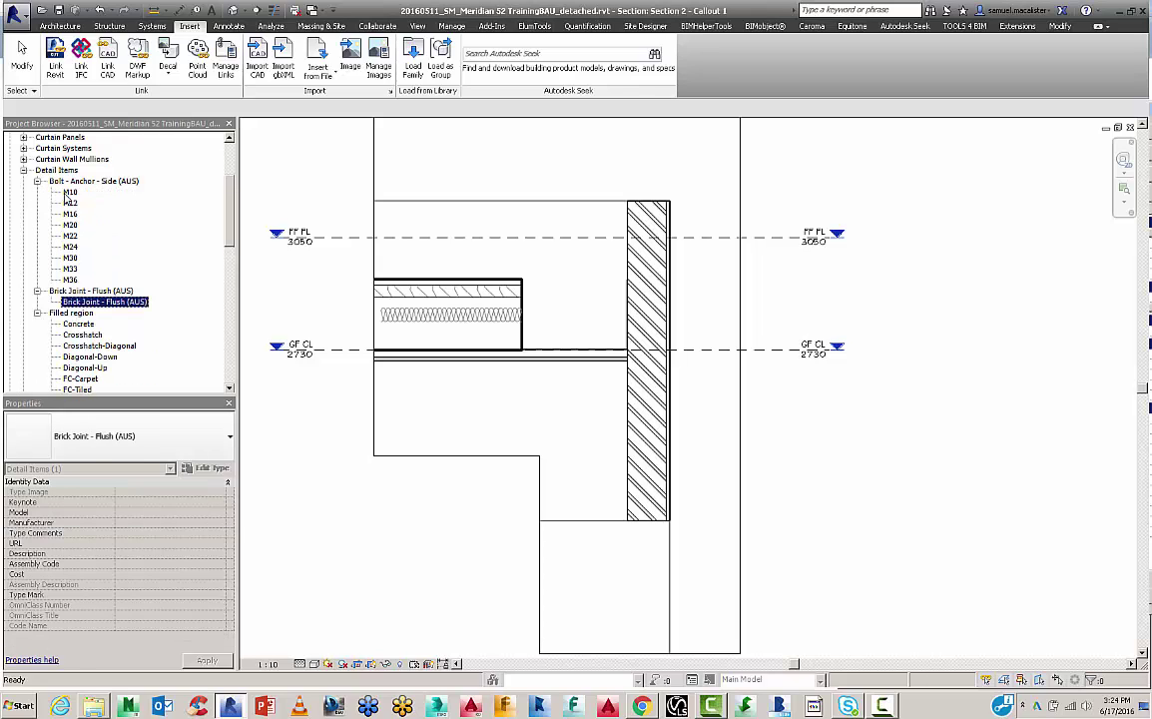
Review the type properties of the M12 type of Bolt - Anchor - Side (AUS) without changing them.
click(69, 192)
click(70, 204)
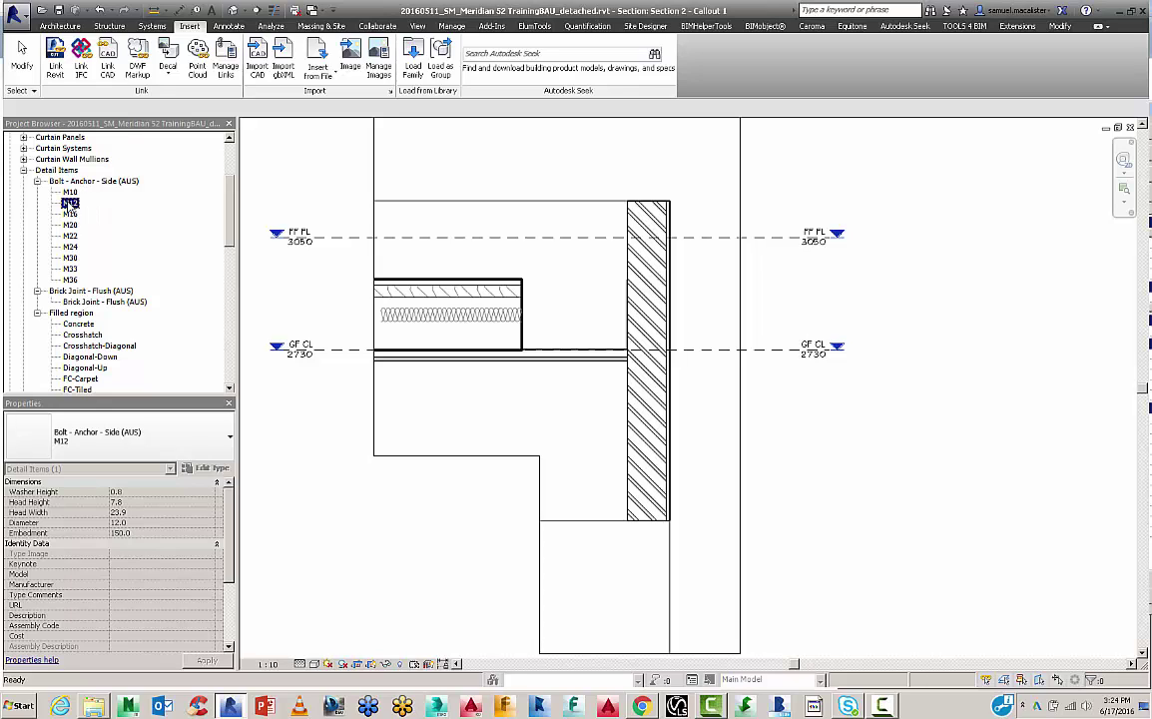
double_click(70, 203)
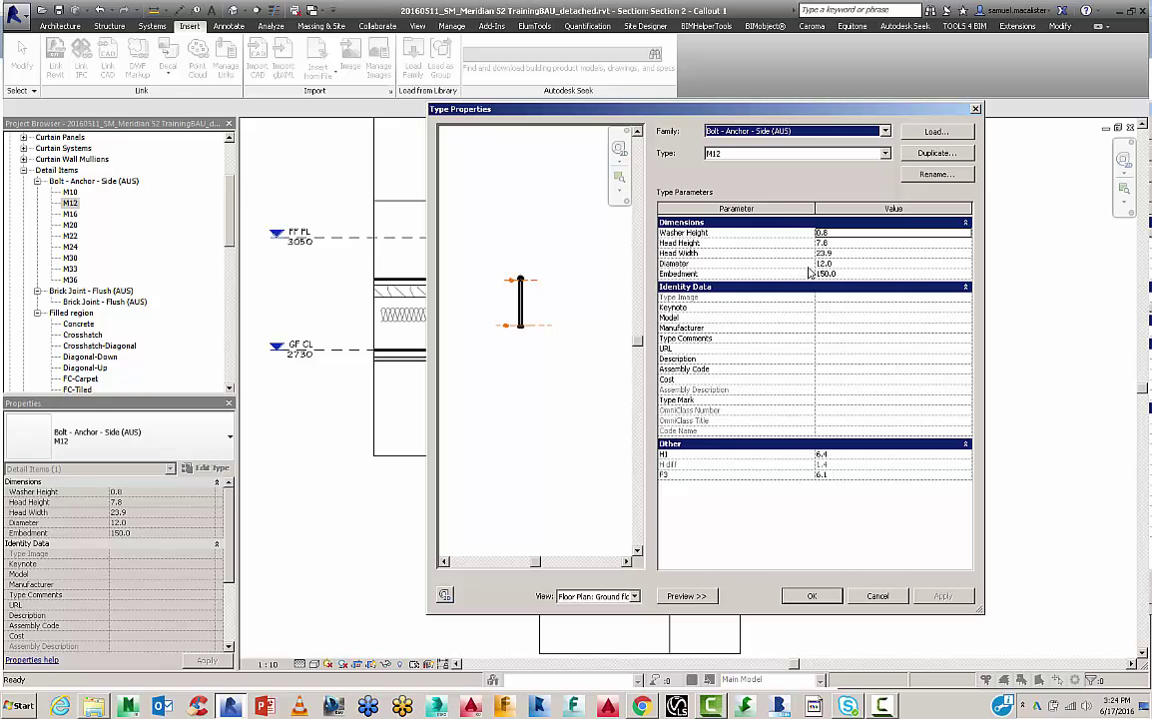
click(893, 601)
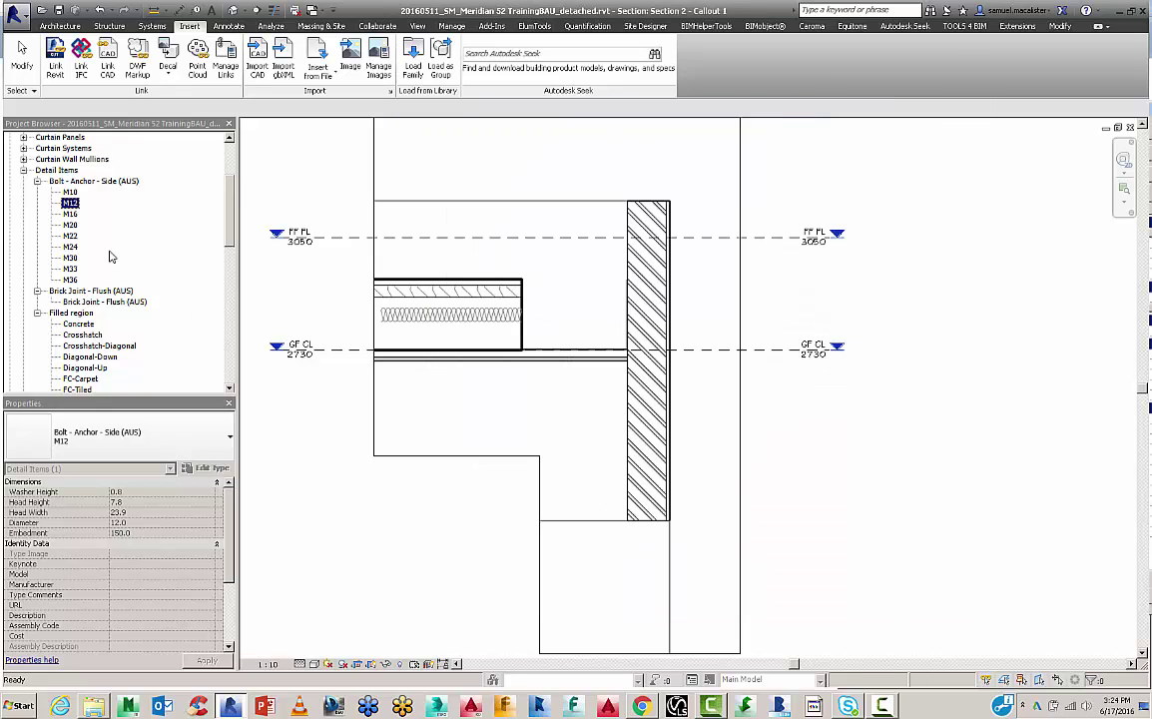
Place an M12 Bolt - Anchor - Side (AUS) detail component beside the brick wall, below the ceiling line.
drag(71, 204, 528, 272)
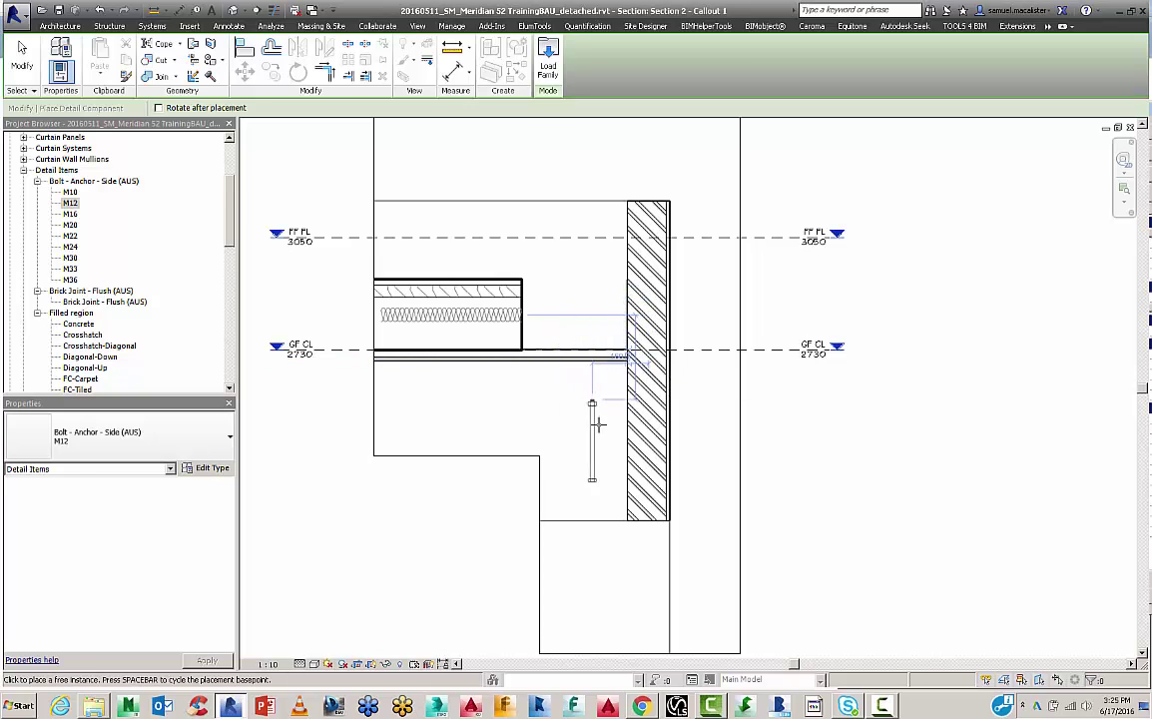
click(595, 409)
key(Escape)
key(Escape)
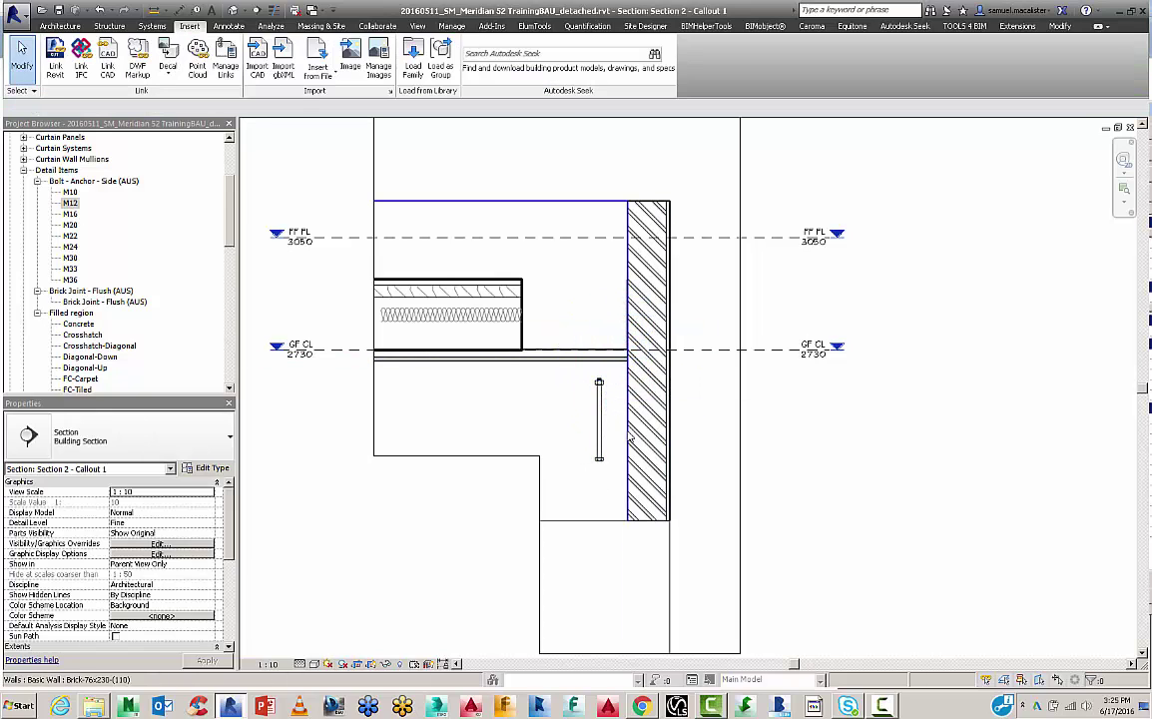
Shorten the placed bolt to about 165 mm and rotate it 90 degrees so that it lies horizontally.
click(600, 428)
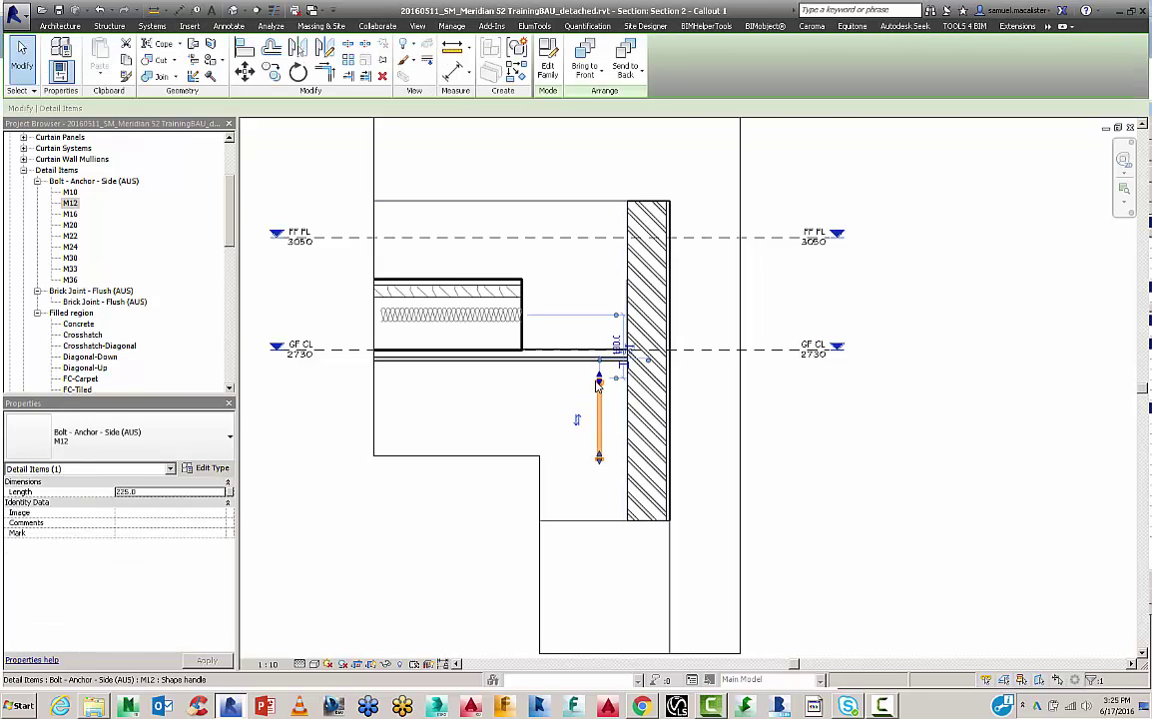
scroll(594, 459, up, 3)
drag(589, 454, 588, 415)
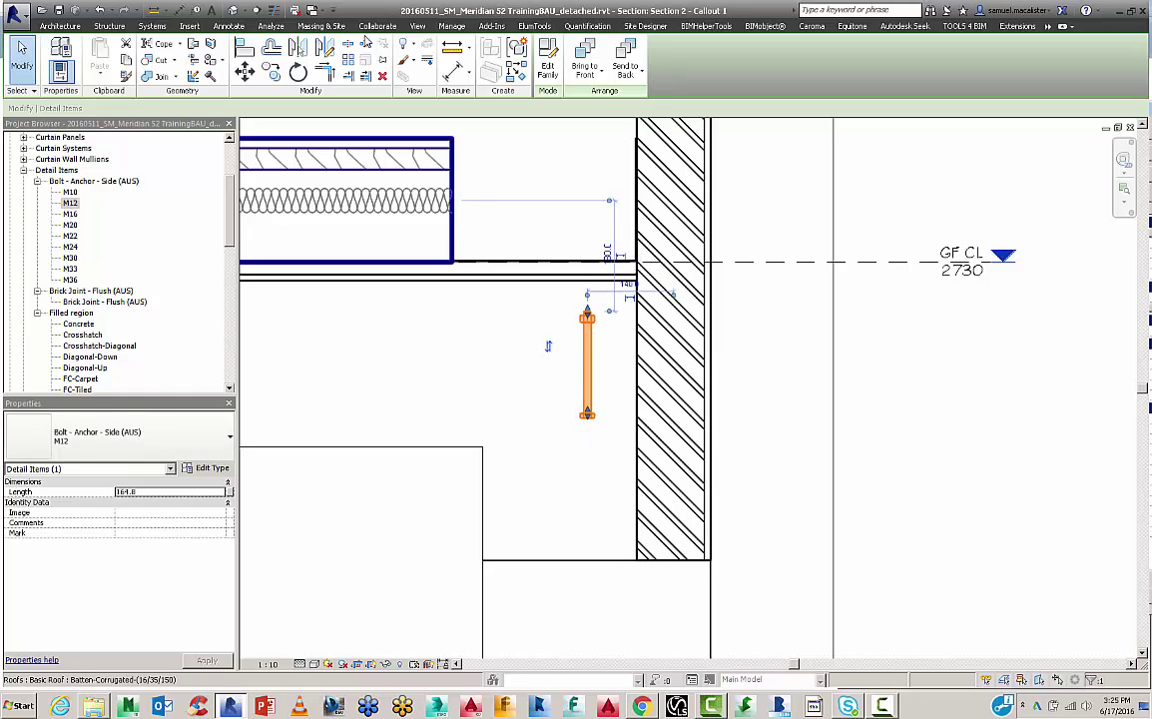
click(297, 71)
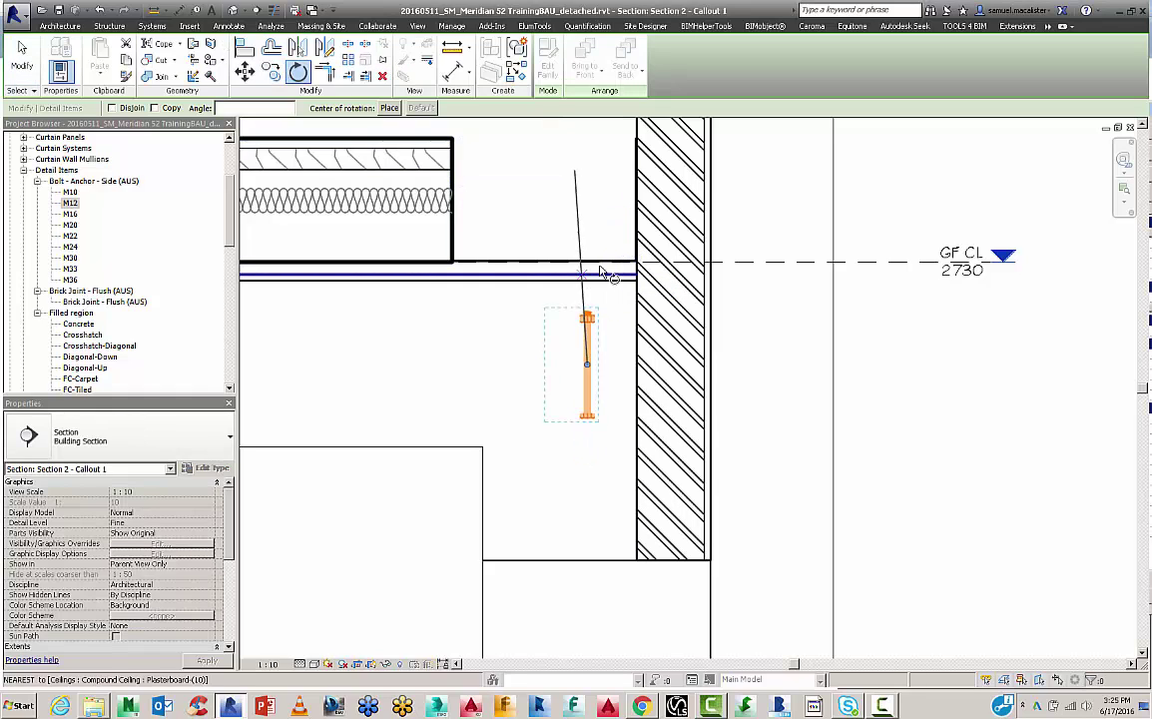
click(588, 250)
click(459, 362)
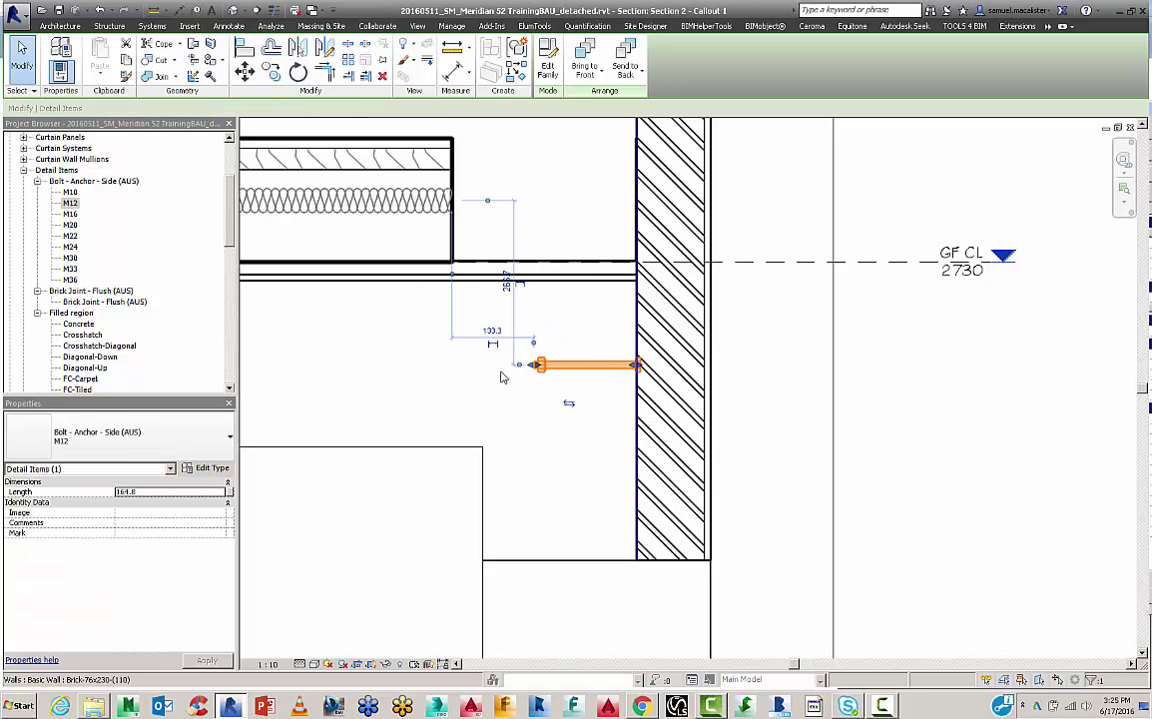
Move the bolt through the brick wall with its end on the outer face and stretch its length to 140 mm.
drag(578, 365, 631, 342)
scroll(617, 341, up, 2)
mouse_move(775, 345)
mouse_down()
mouse_move(809, 344)
mouse_move(785, 344)
mouse_up()
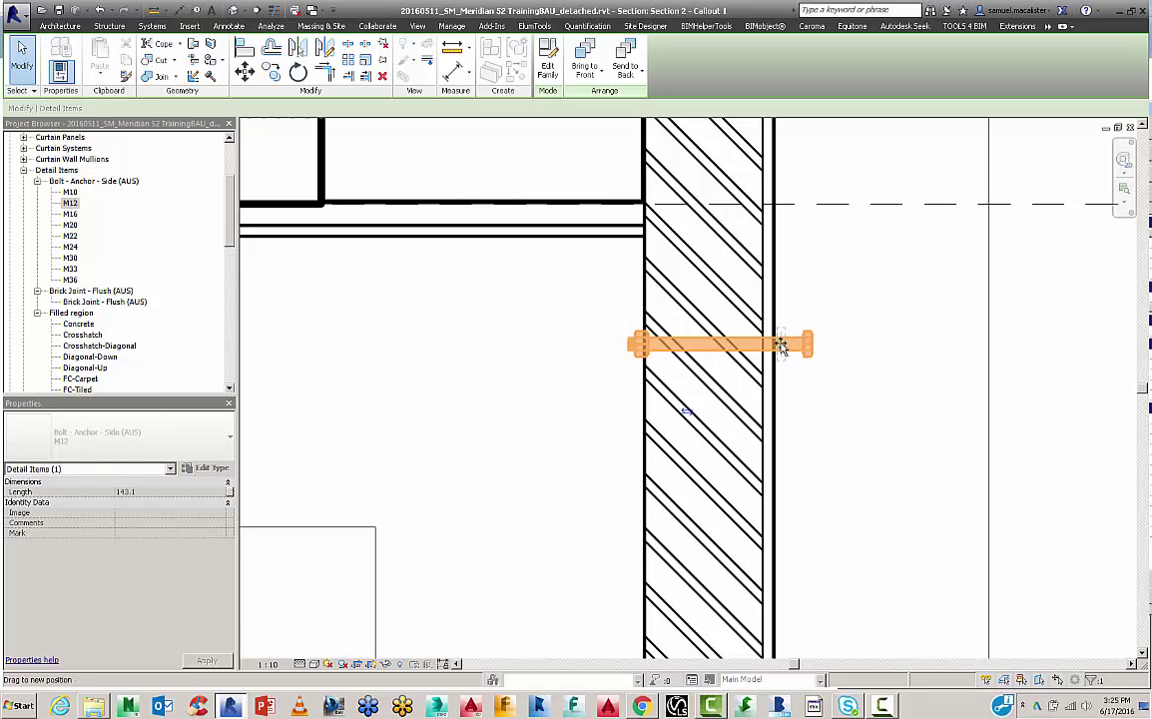
key(ctrl+z)
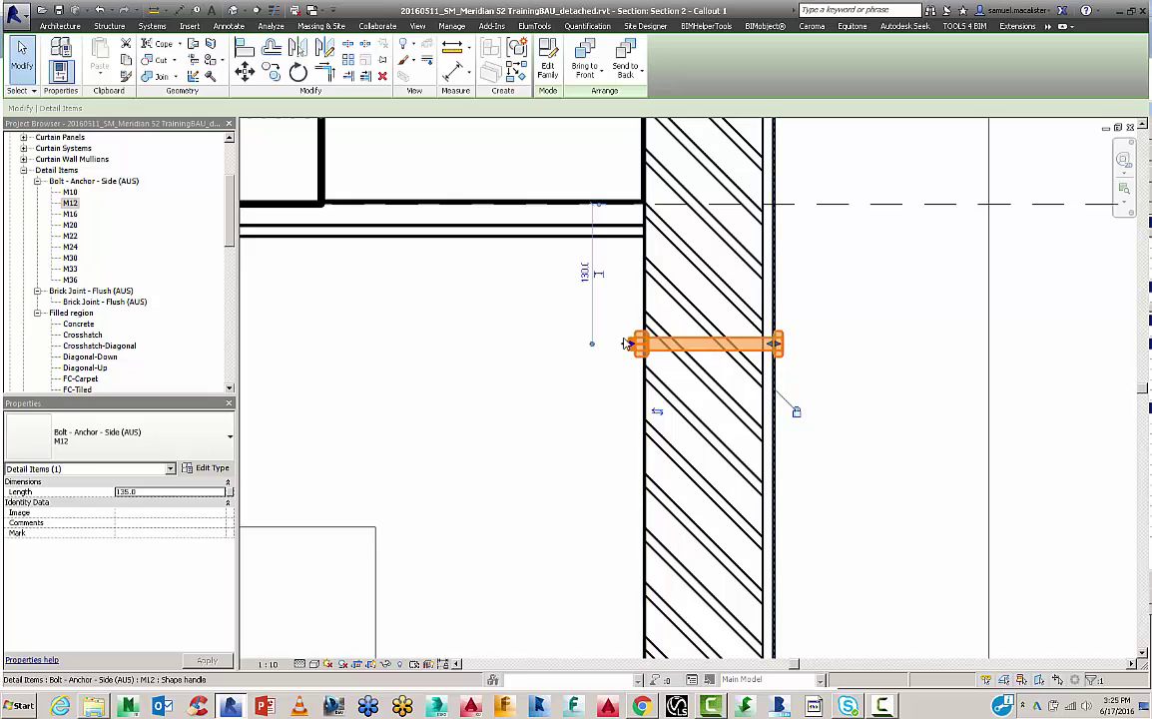
mouse_move(629, 347)
mouse_down()
mouse_move(586, 349)
mouse_move(625, 342)
mouse_up()
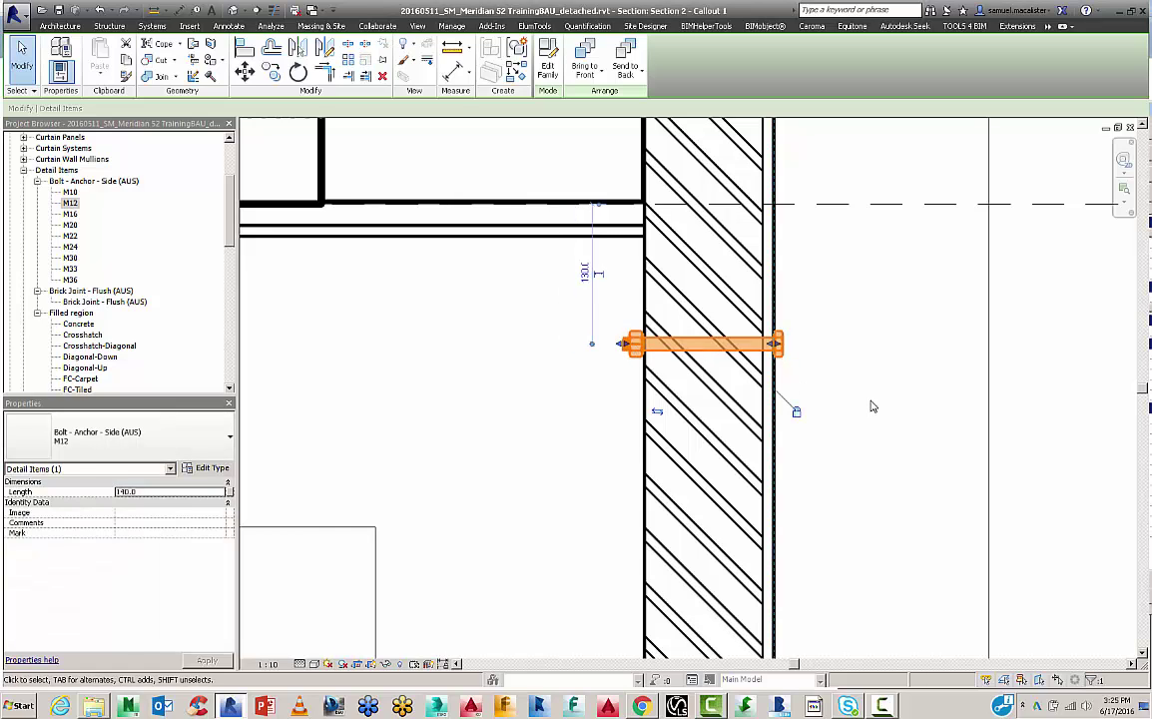
Move the brick wall about 25 mm outward to test how the bolt follows its face.
click(782, 393)
click(771, 401)
scroll(766, 405, down, 4)
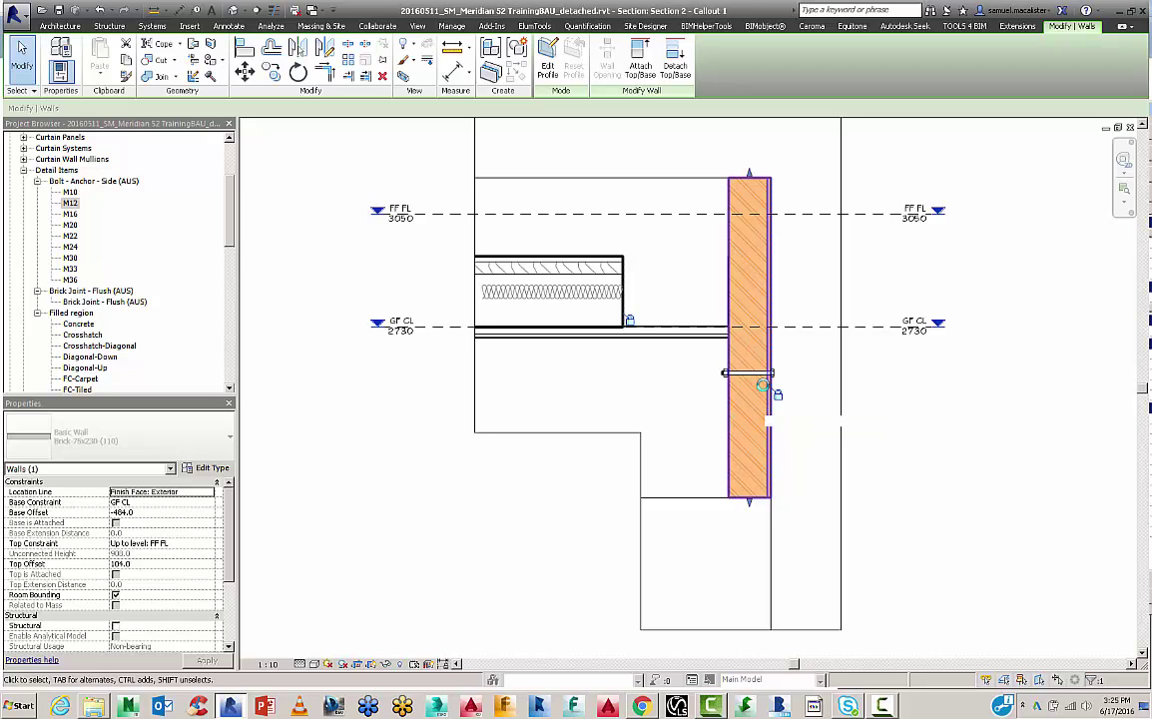
drag(762, 385, 780, 391)
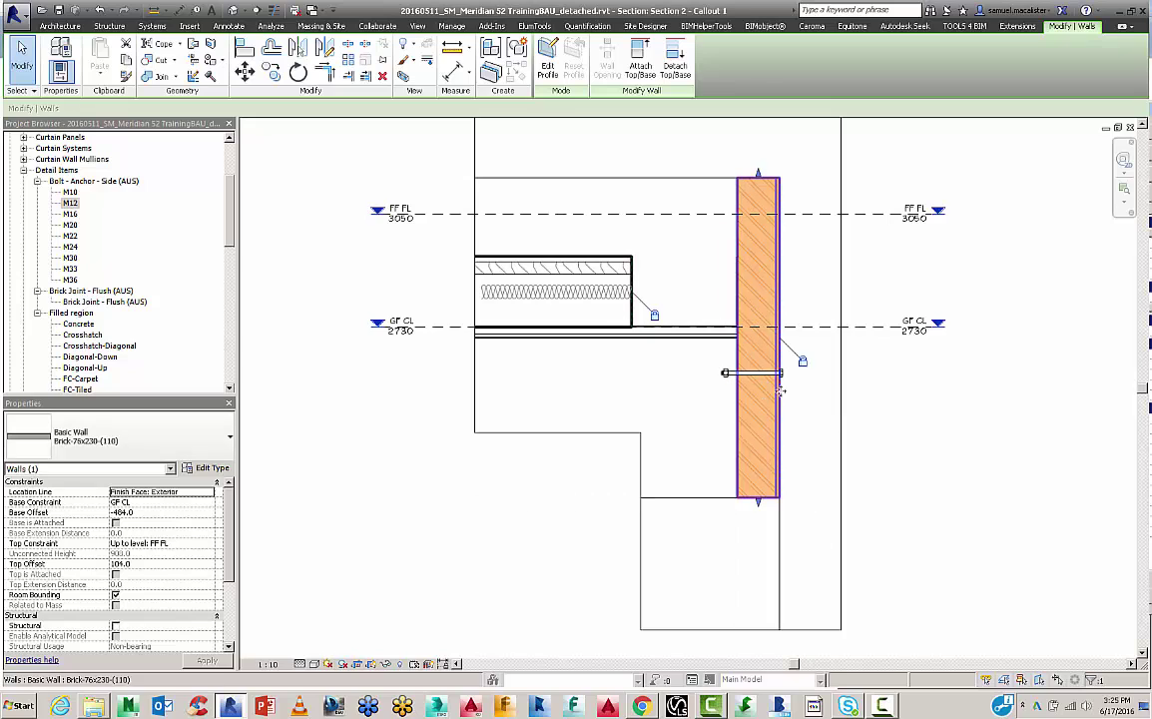
Shorten the bolt from its head end to about 143 mm so the head sits near the wall's inner face.
scroll(736, 374, up, 6)
click(732, 373)
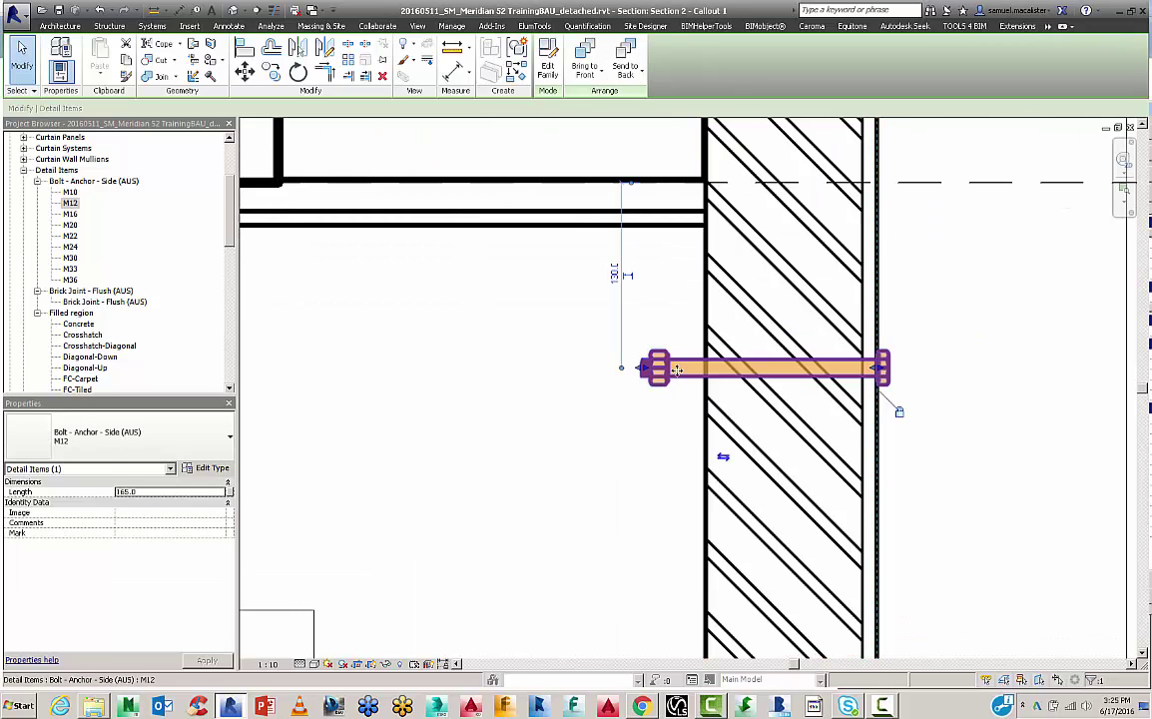
drag(643, 367, 692, 369)
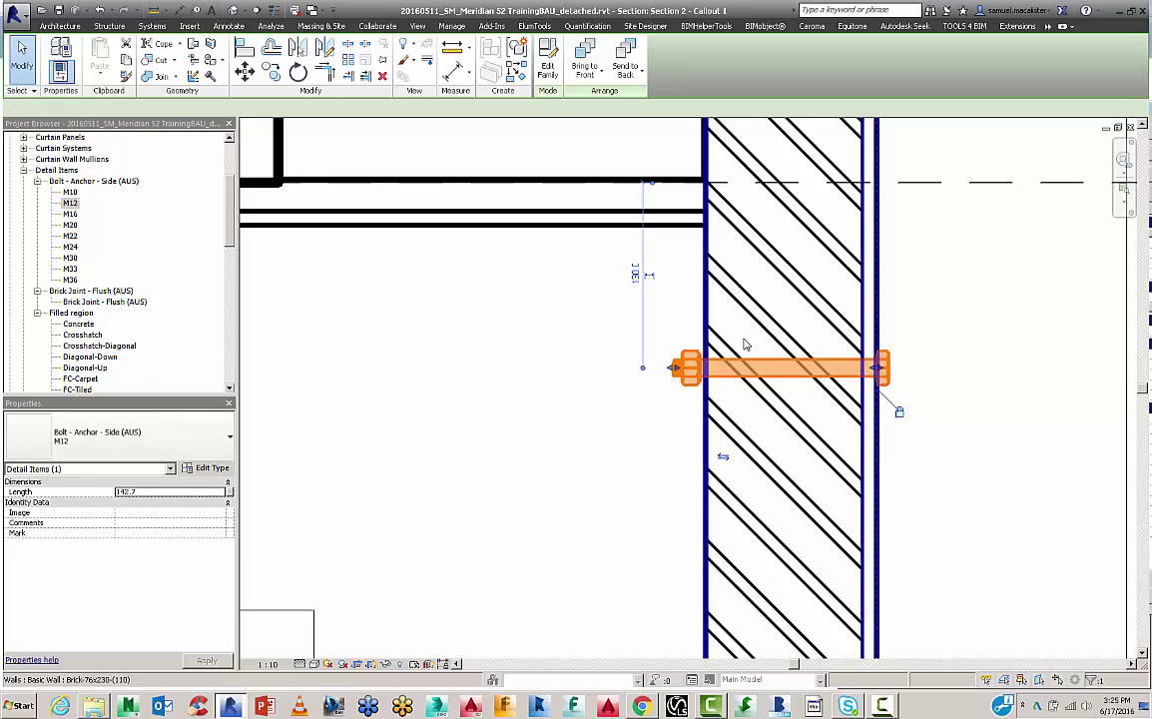
scroll(710, 351, down, 5)
click(865, 388)
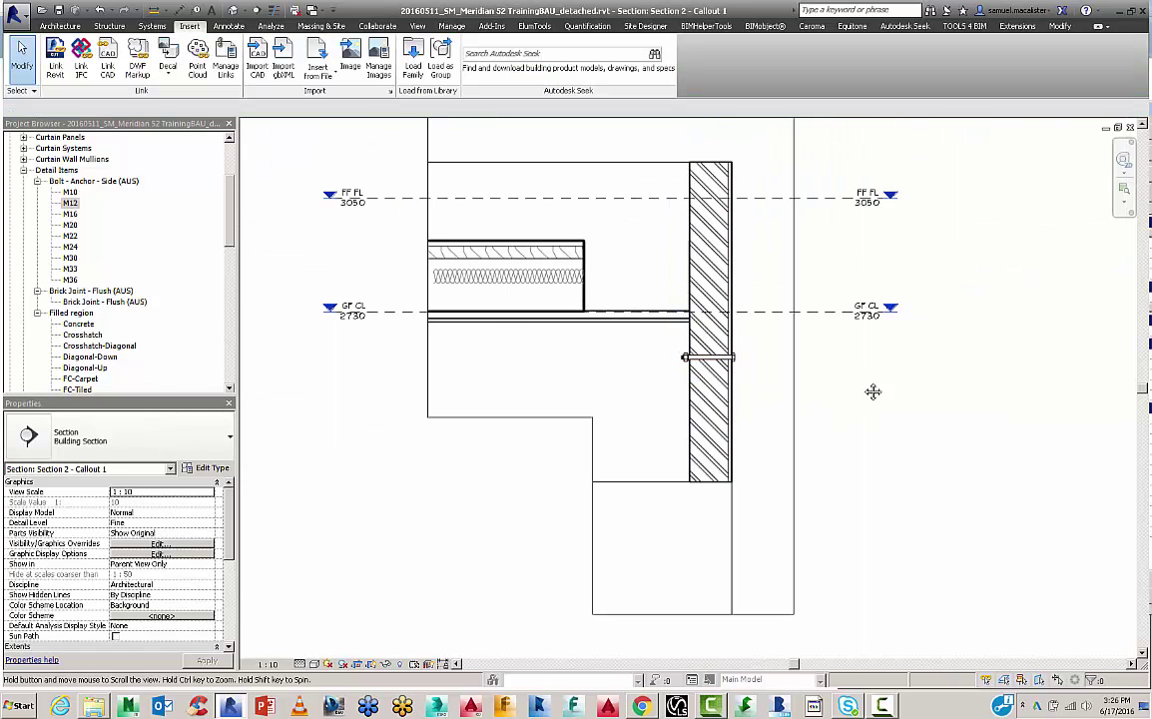
key(z)
key(f)
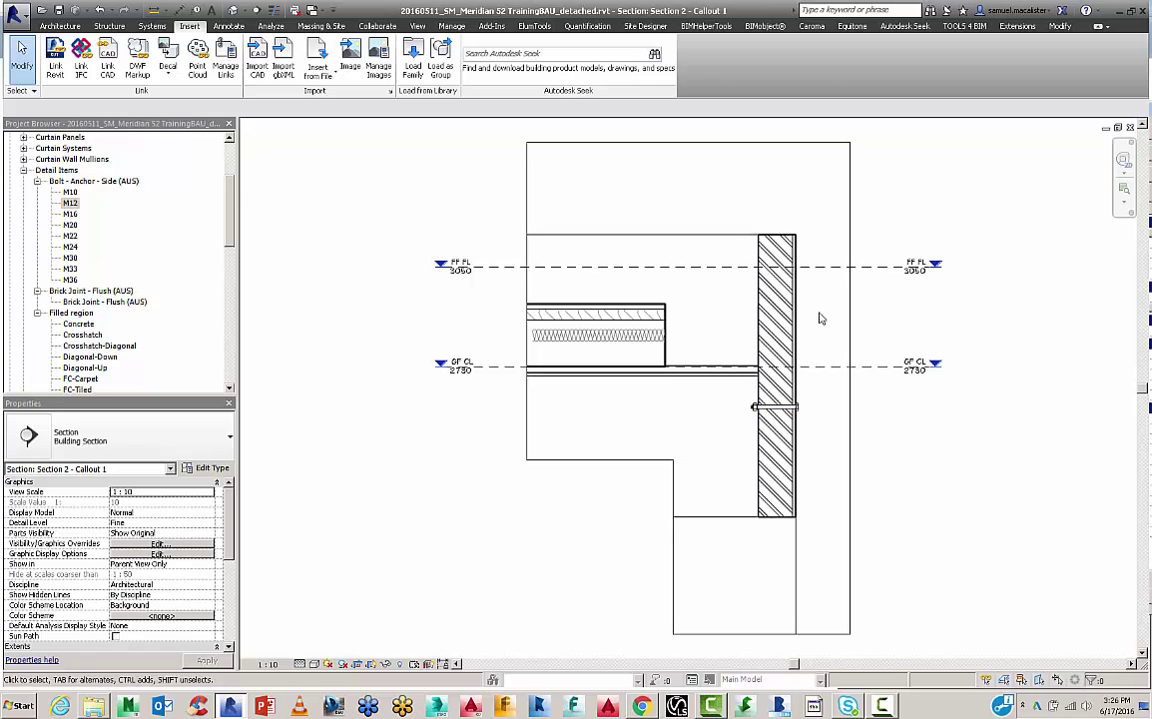
Add the text note "0101010" above the roof with a two-segment leader pointing to the top of the brick wall.
click(228, 26)
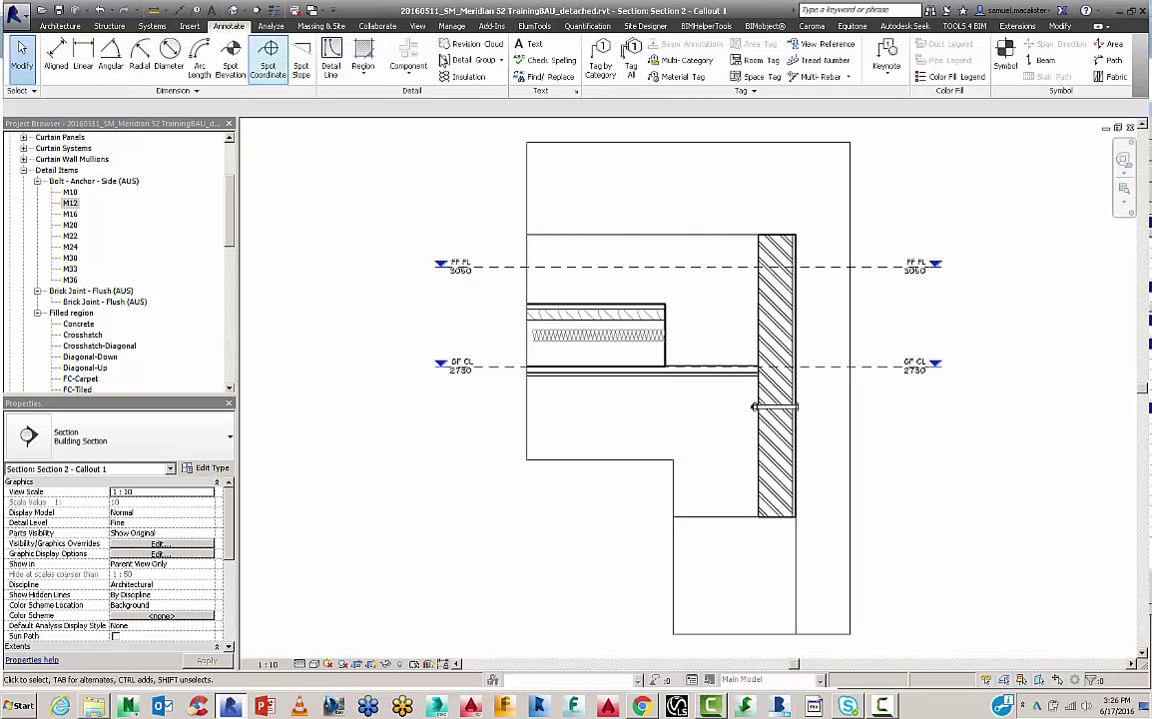
click(476, 45)
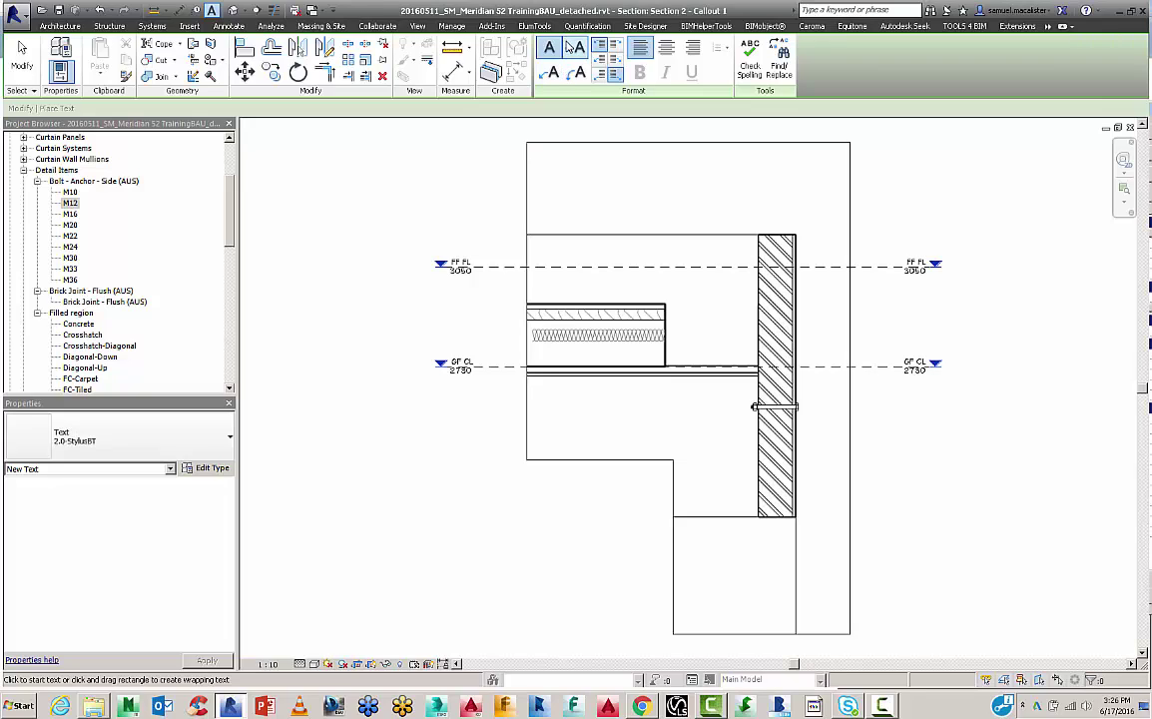
click(548, 72)
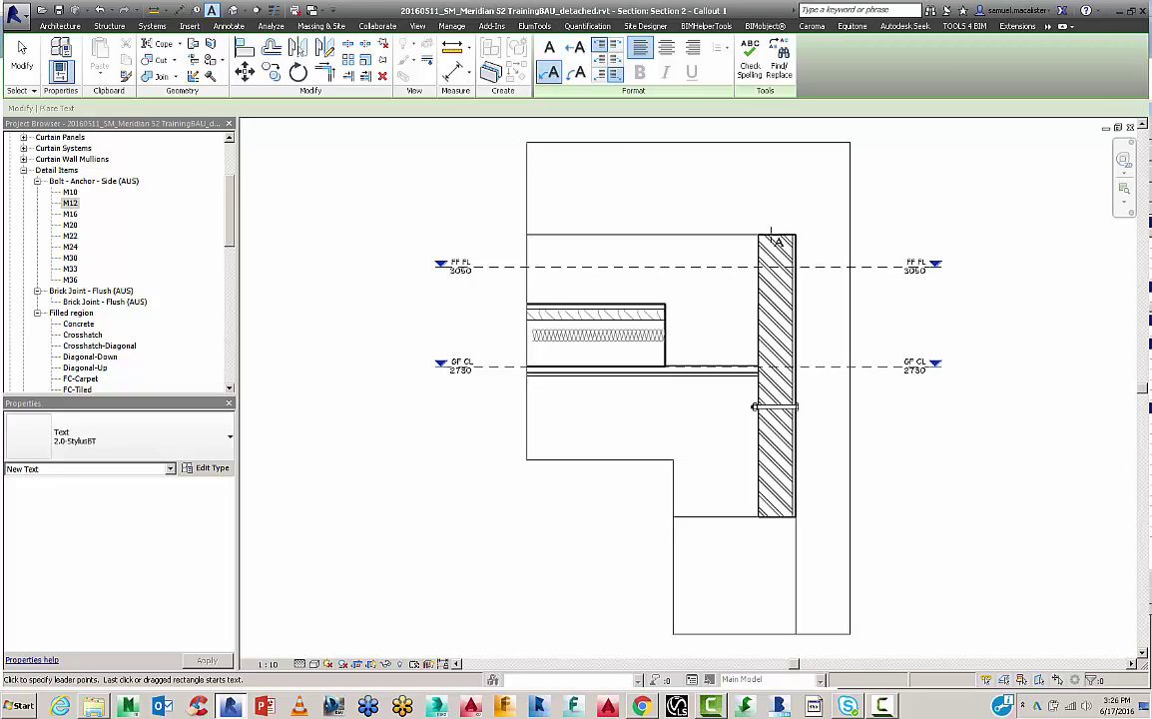
click(771, 238)
click(737, 192)
click(676, 192)
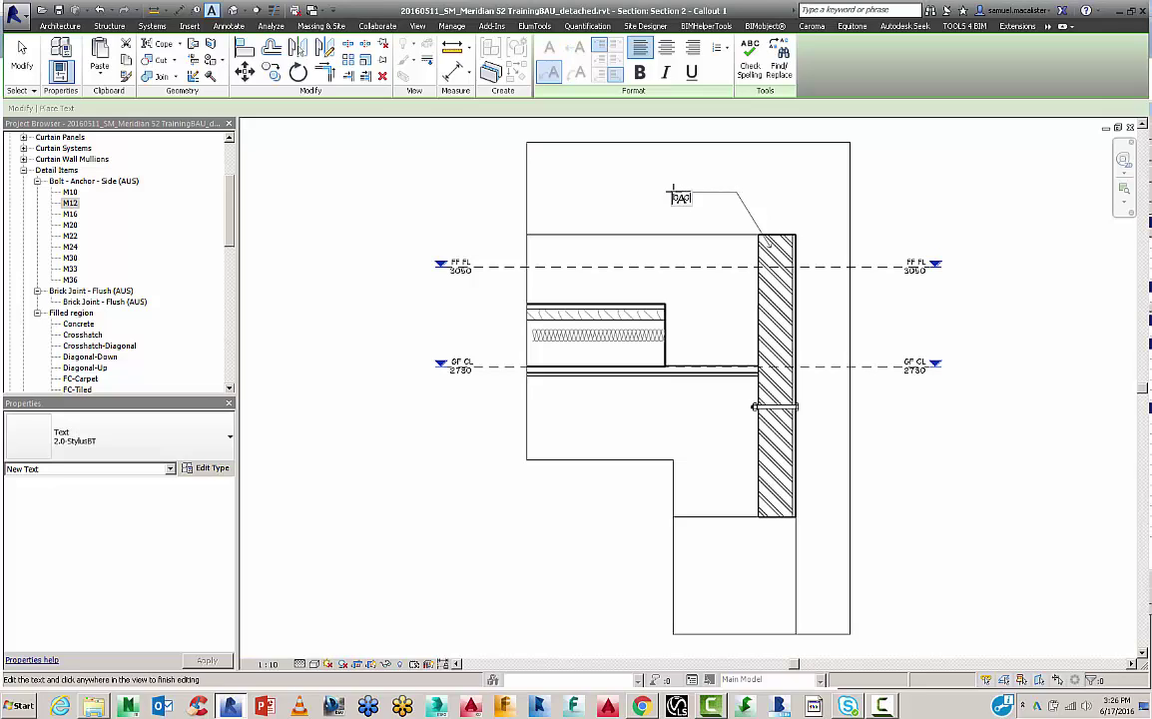
click(609, 187)
key(Escape)
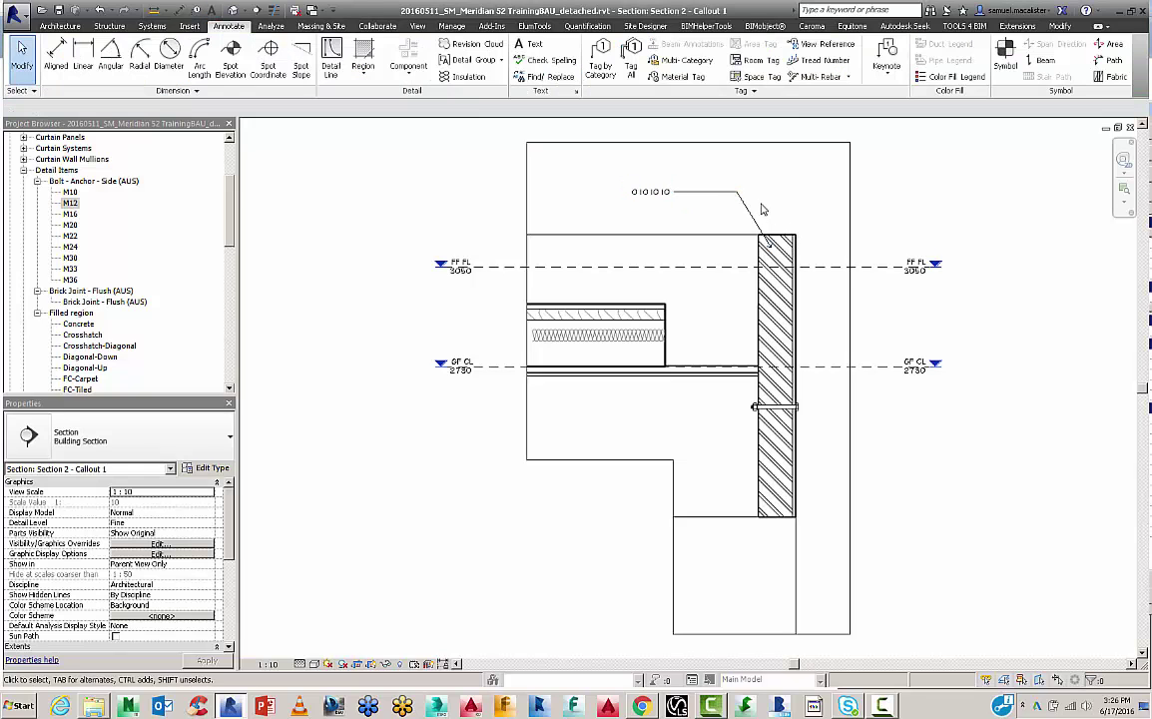
Move the note's leader arrow onto the wall's top edge and review the 2.0-StylusBT text type properties.
scroll(762, 210, up, 2)
click(780, 251)
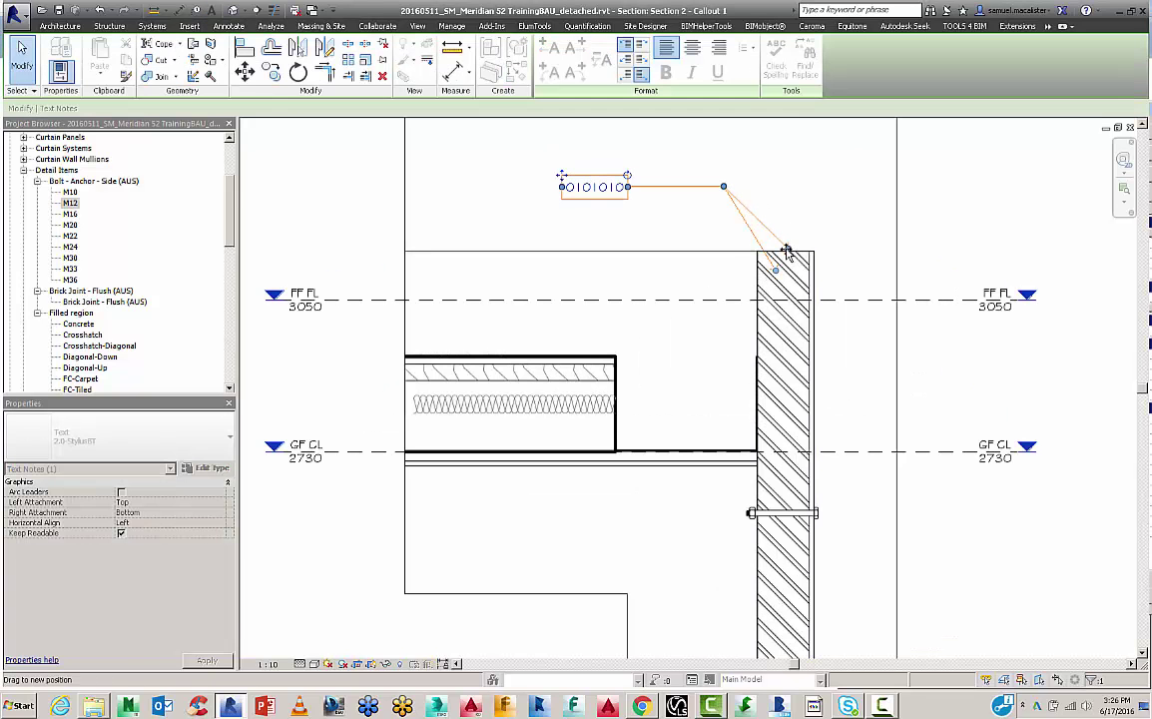
drag(787, 253, 788, 251)
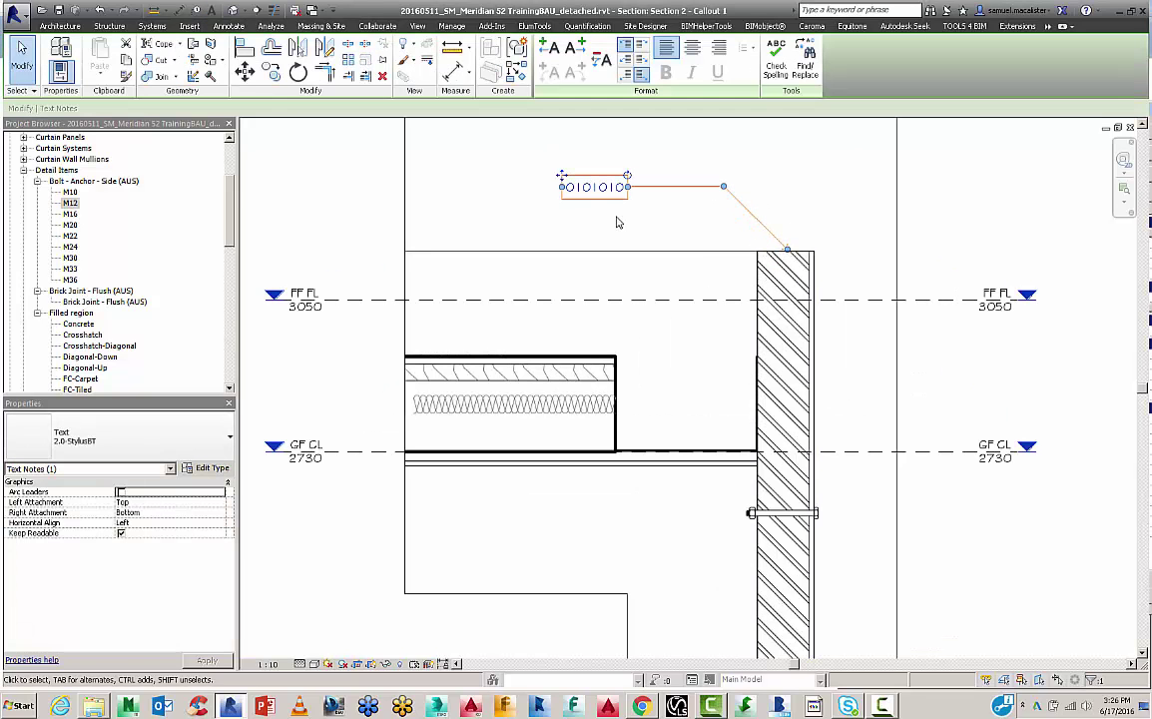
click(206, 468)
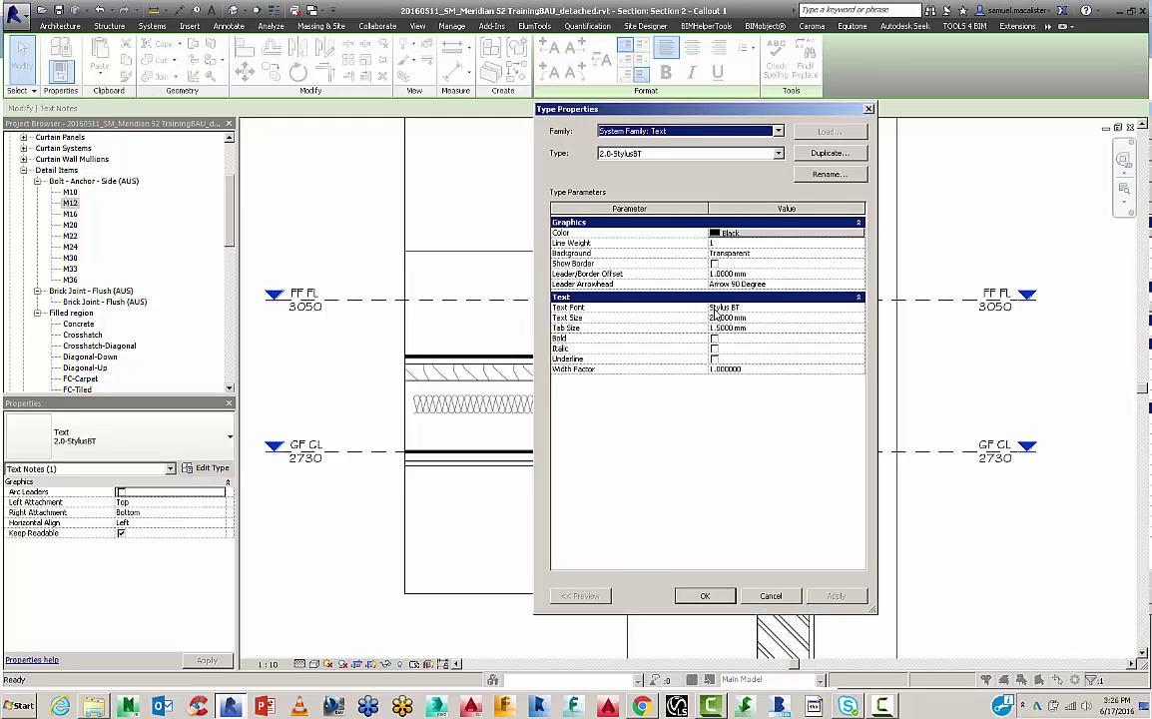
click(770, 596)
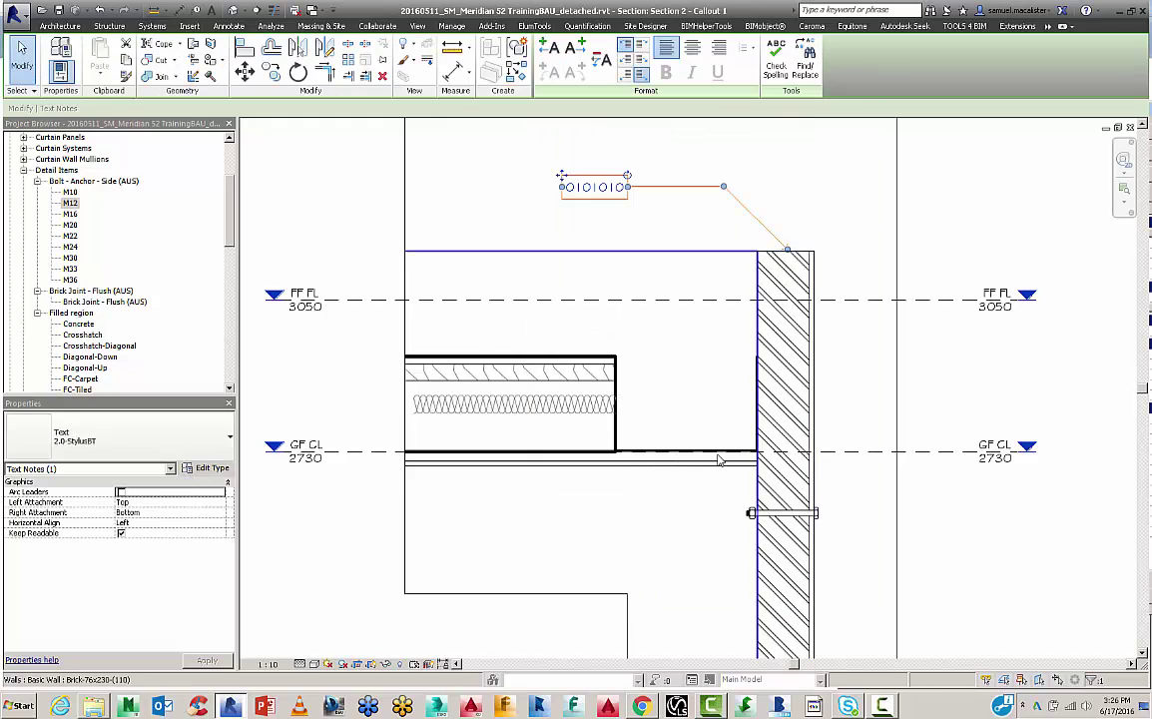
click(696, 362)
double_click(697, 363)
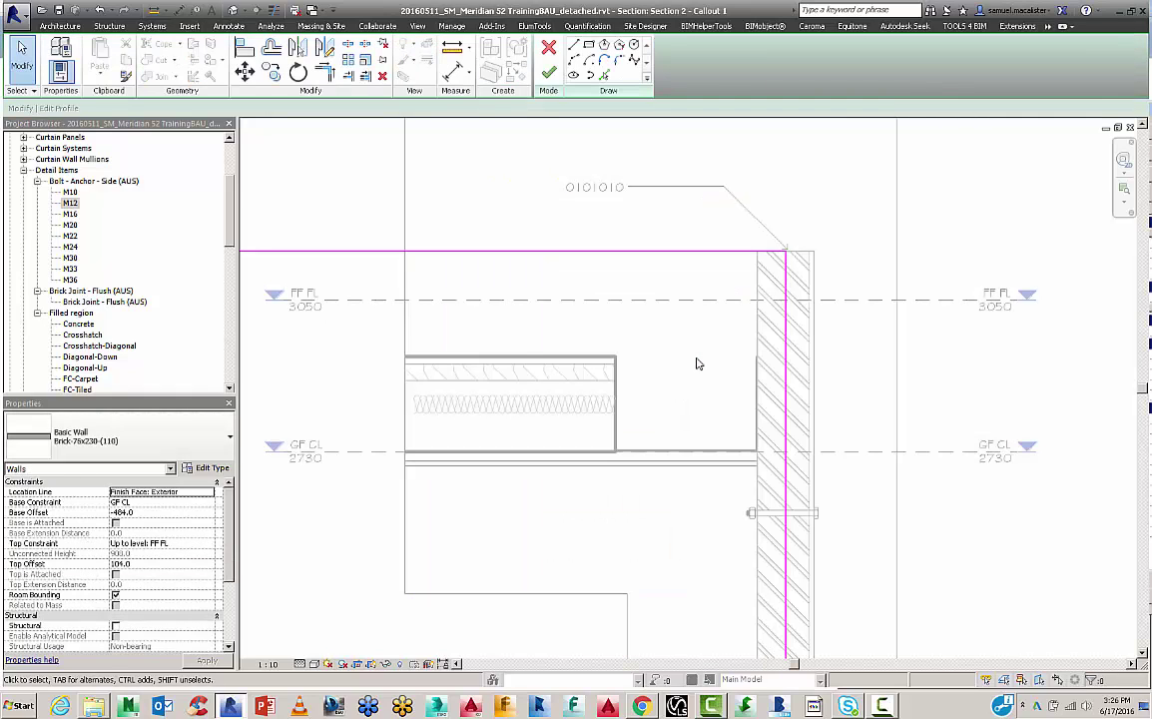
right_click(901, 367)
click(926, 376)
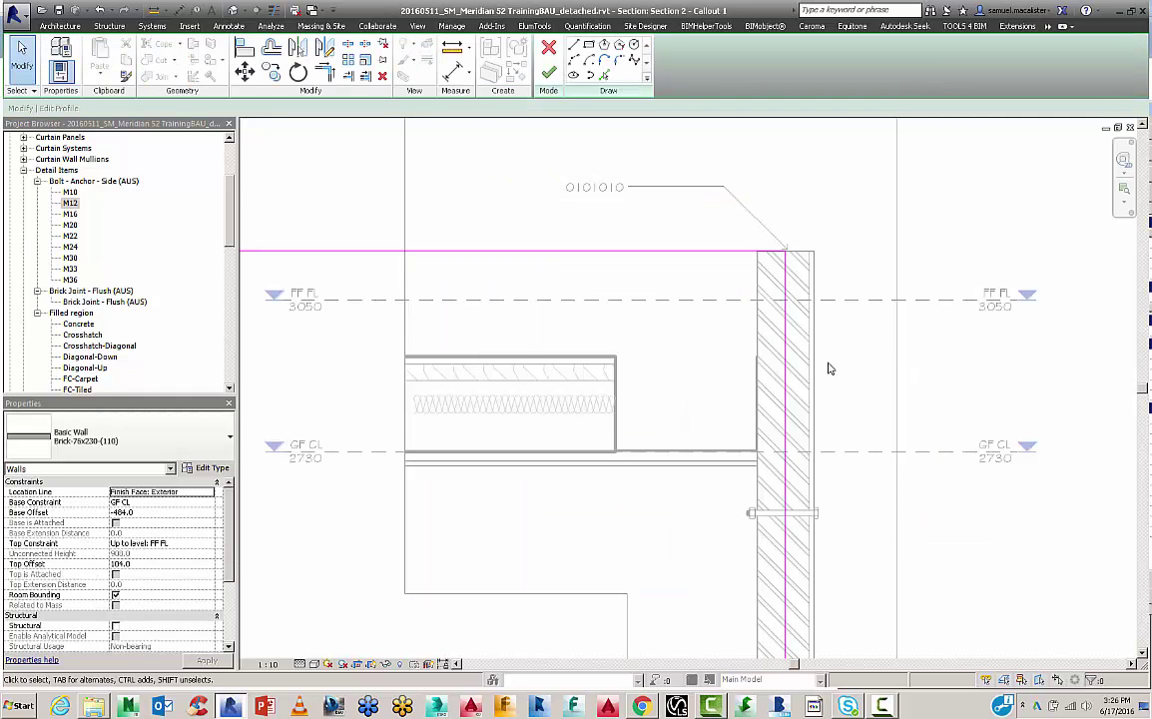
key(z)
key(f)
click(548, 72)
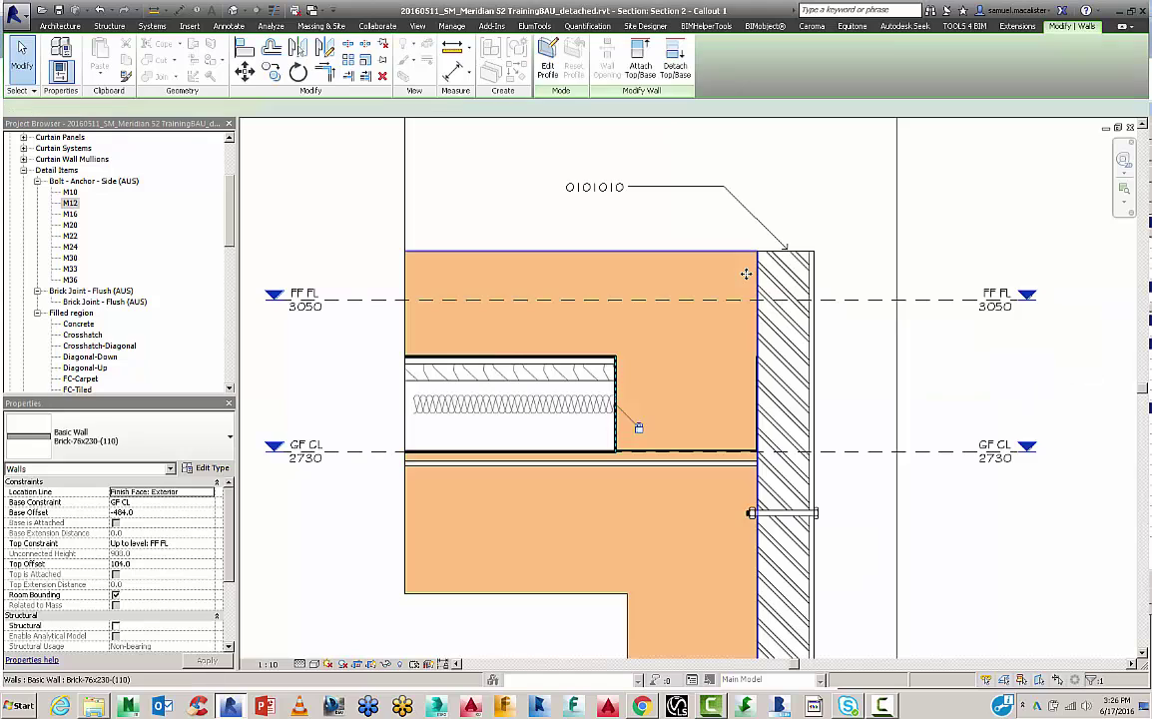
key(Escape)
scroll(739, 383, down, 3)
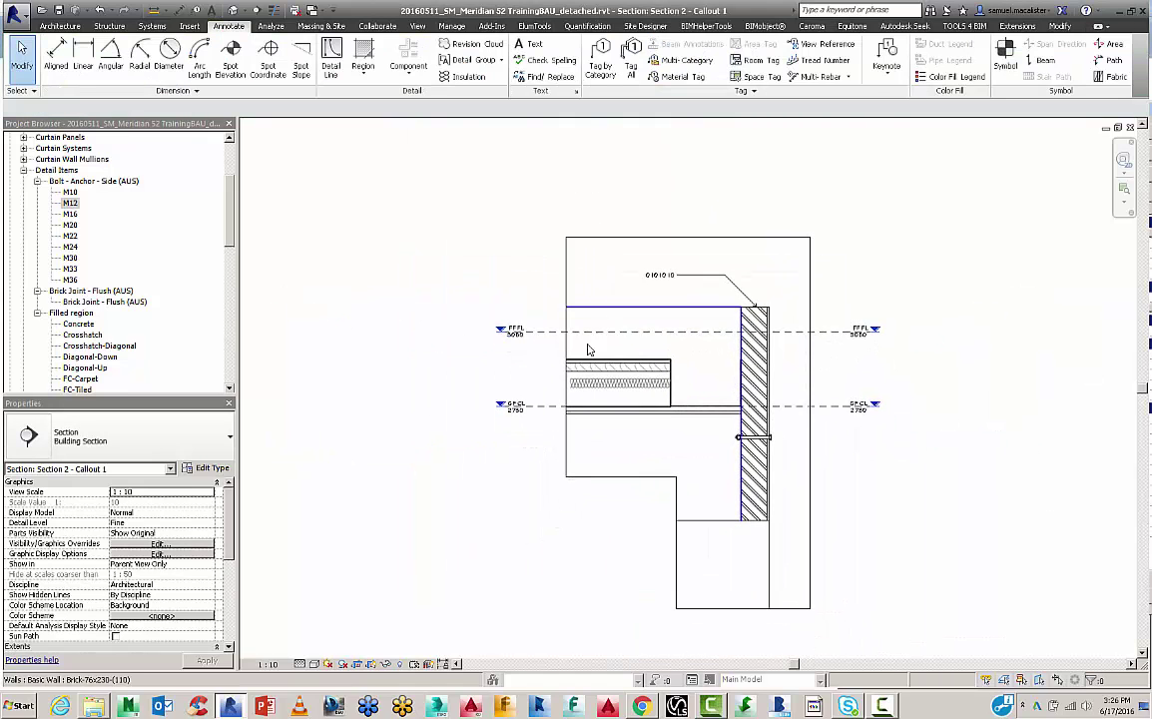